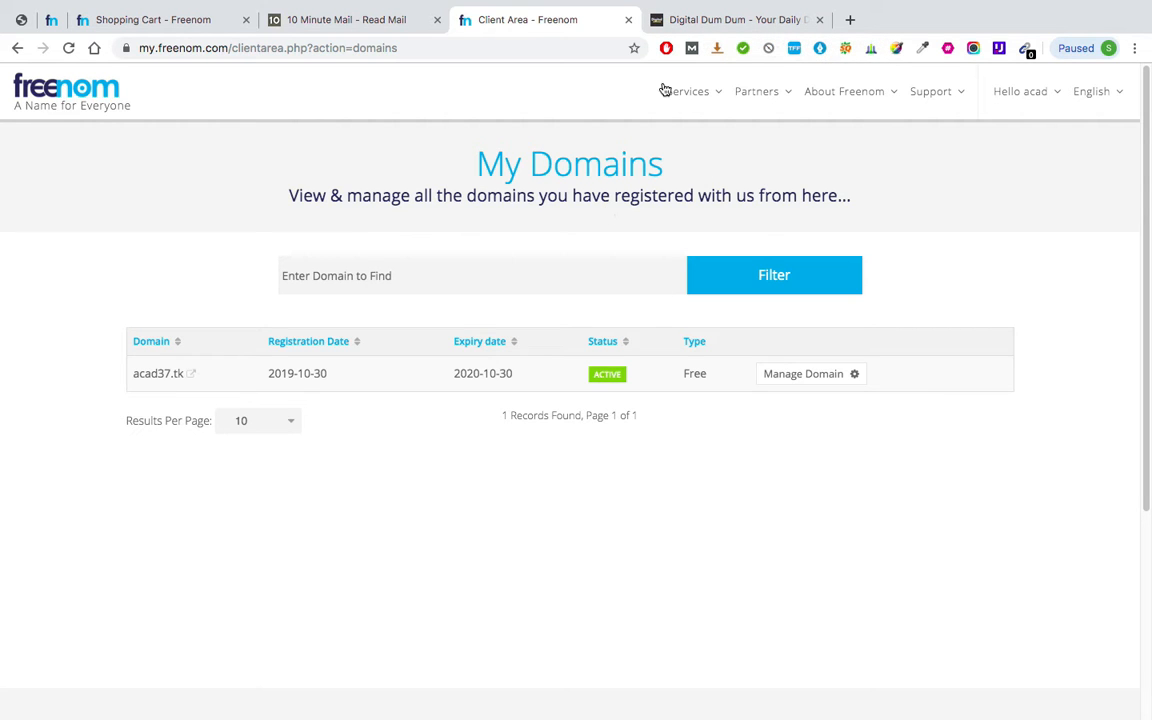
Switch to the Digital Dum Dum blog and dismiss its newsletter signup popup.
left_click(724, 20)
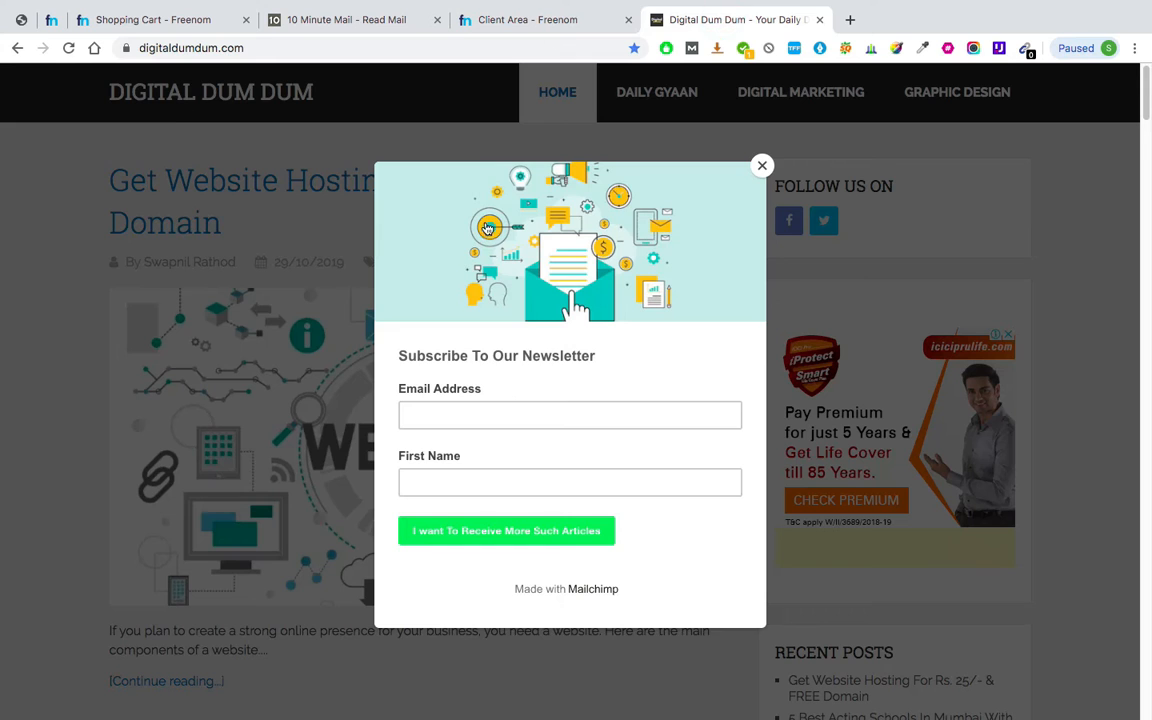
left_click(760, 163)
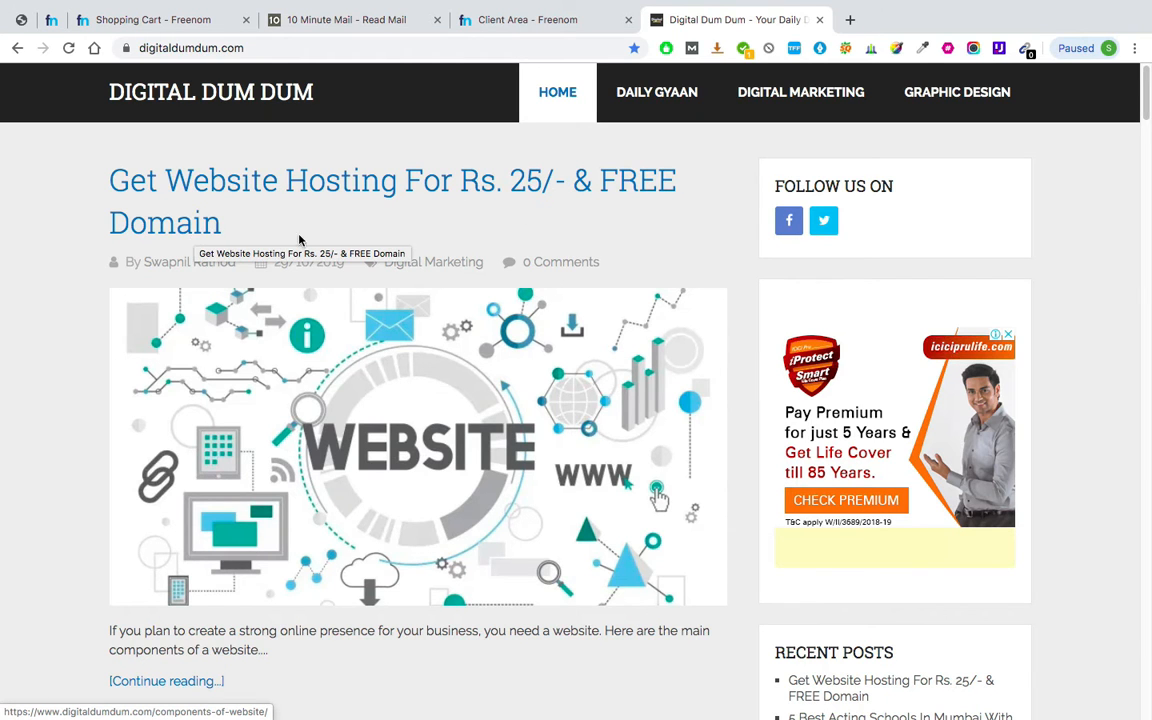
scroll(256, 420, "down", 3)
scroll(256, 420, "down", 5)
scroll(240, 330, "up", 10)
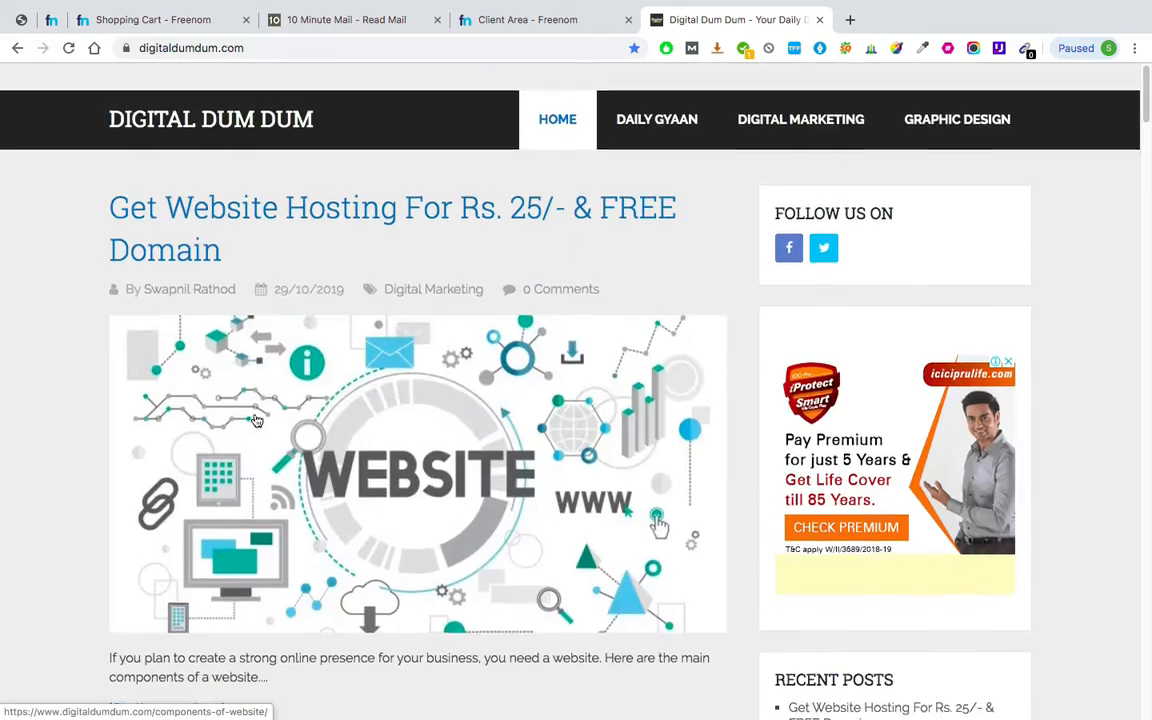
Open the ₹25 hosting and free domain post and jump to its Server / Hosting section.
left_click(312, 180)
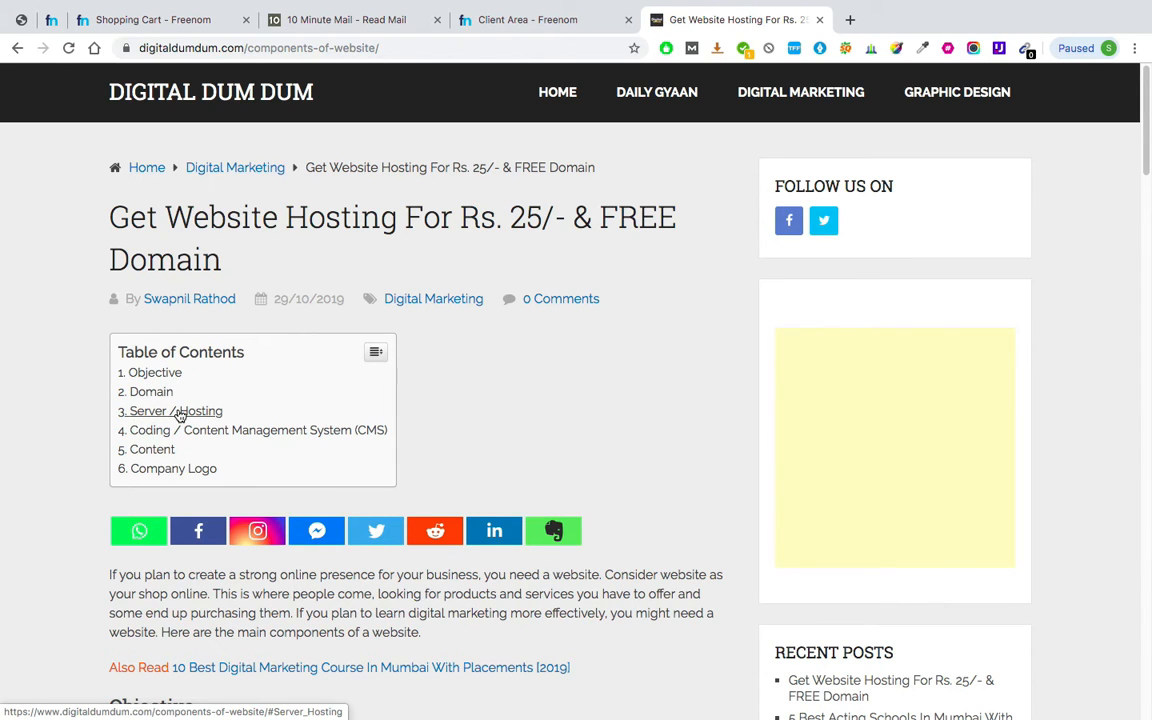
left_click(179, 415)
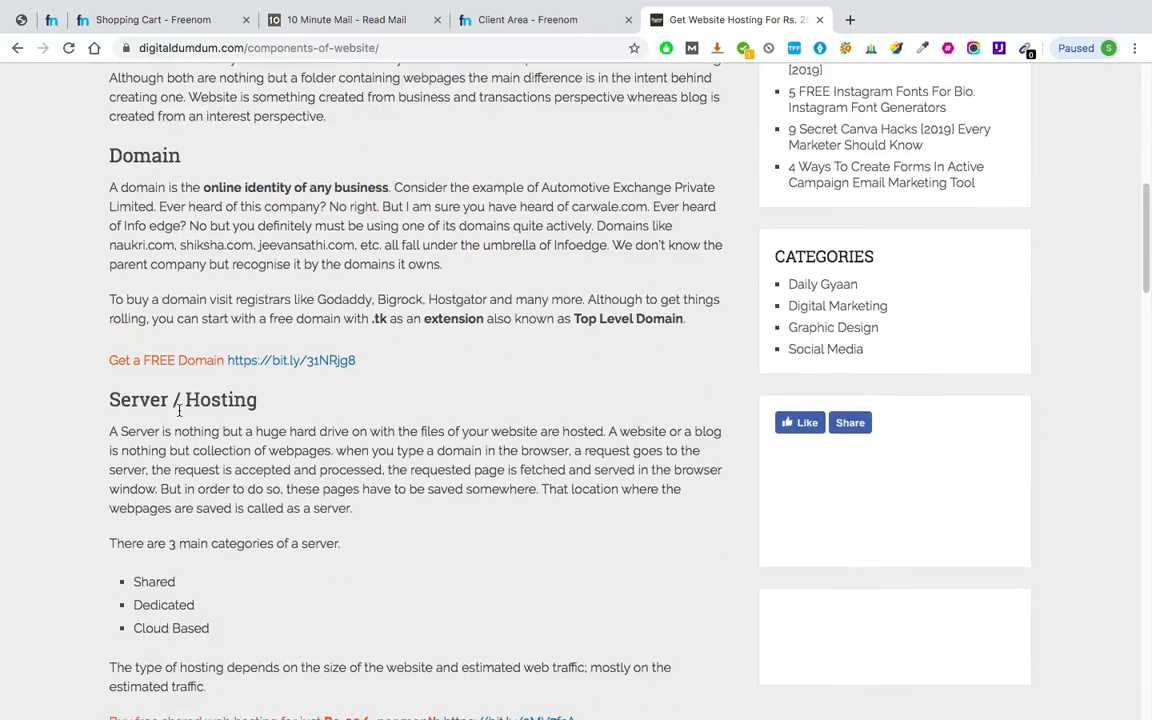
scroll(229, 236, "down", 5)
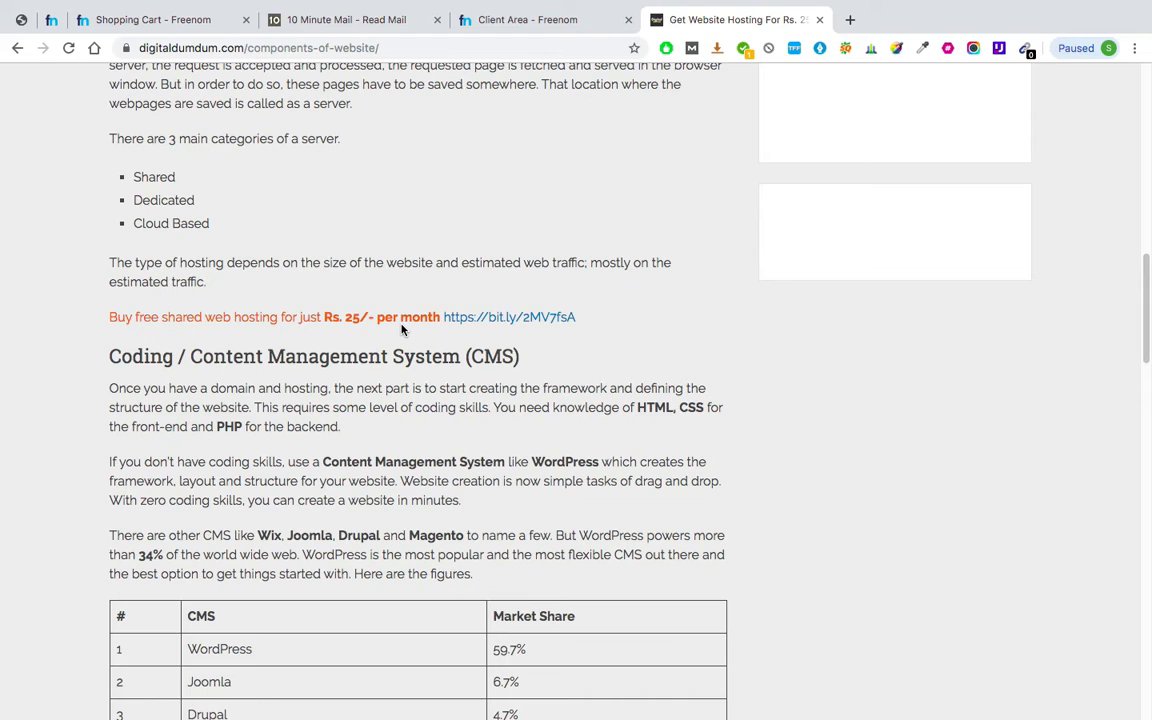
Follow the ₹25 offer link to BlueGeek and view the Standard Shared Hosting plans.
left_click(515, 323)
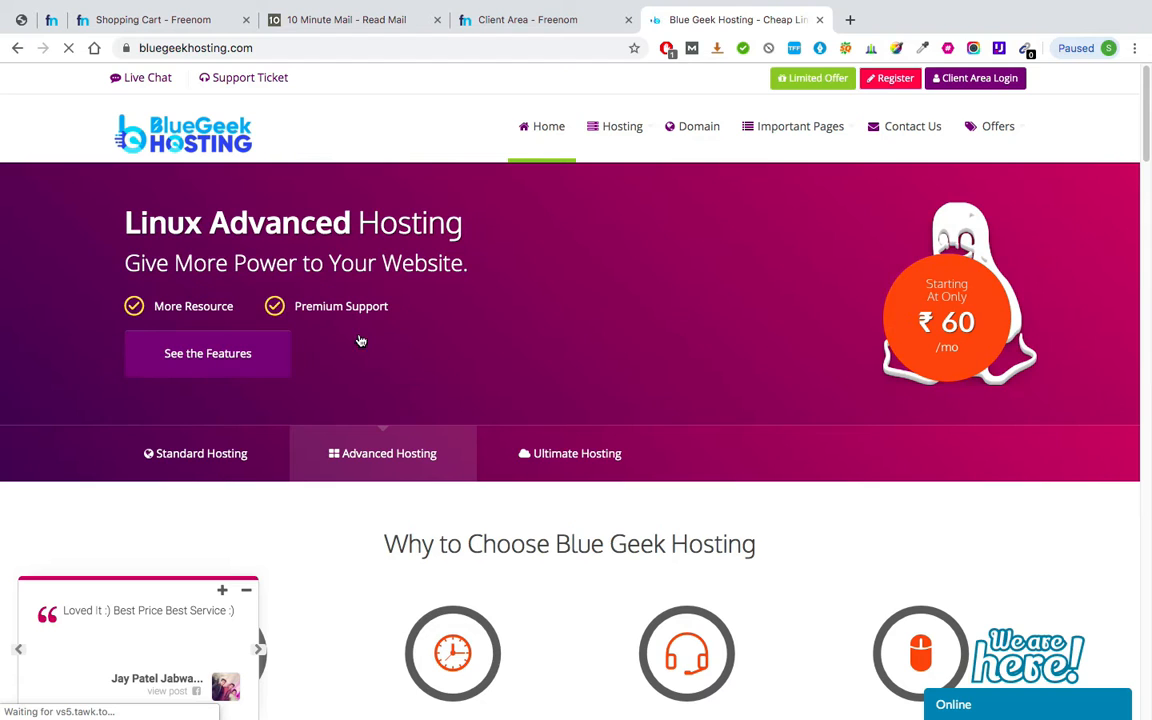
left_click(178, 452)
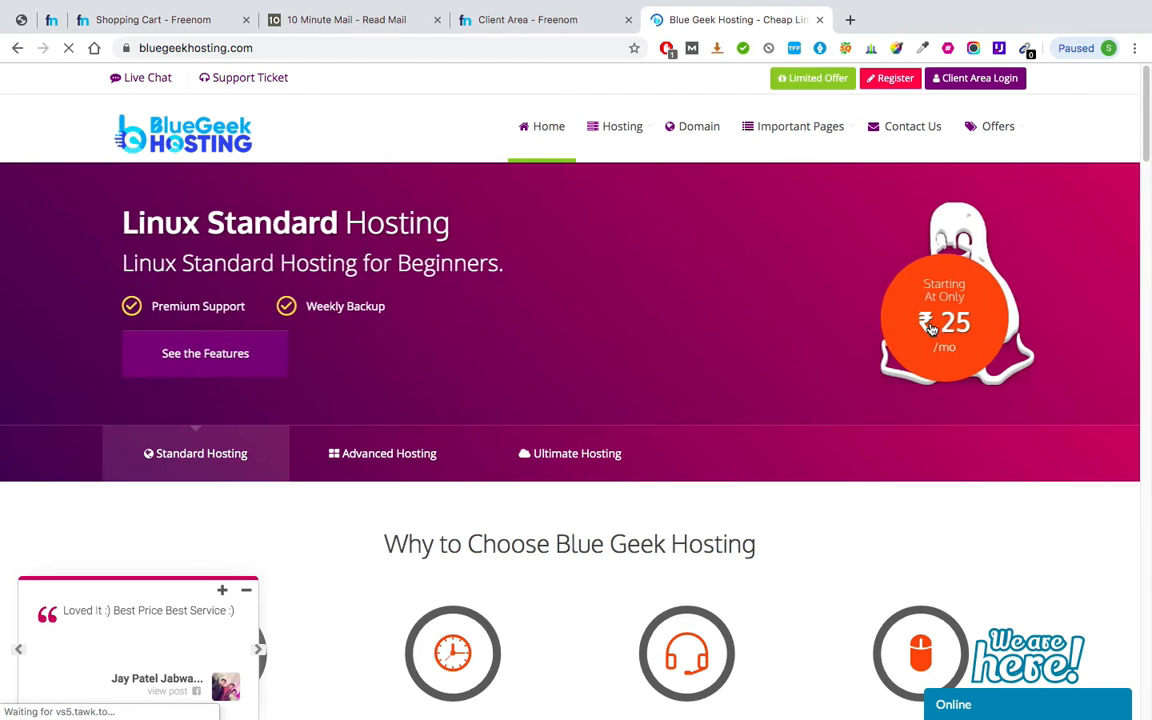
scroll(332, 332, "down", 10)
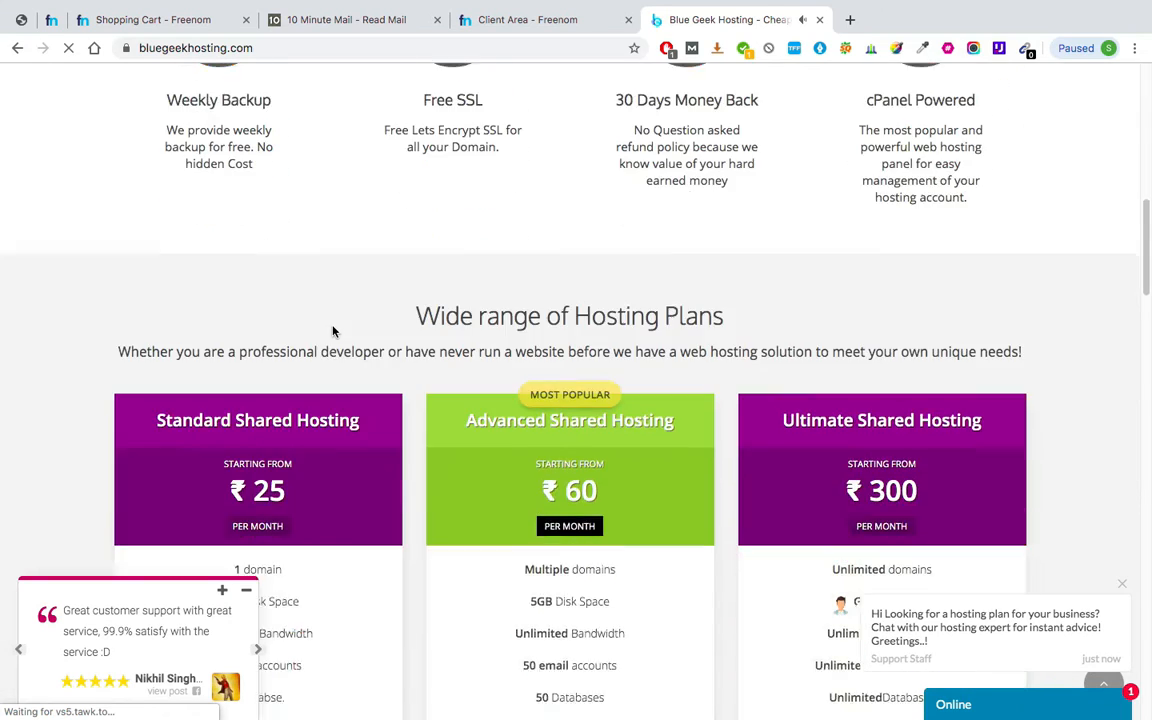
scroll(333, 331, "down", 3)
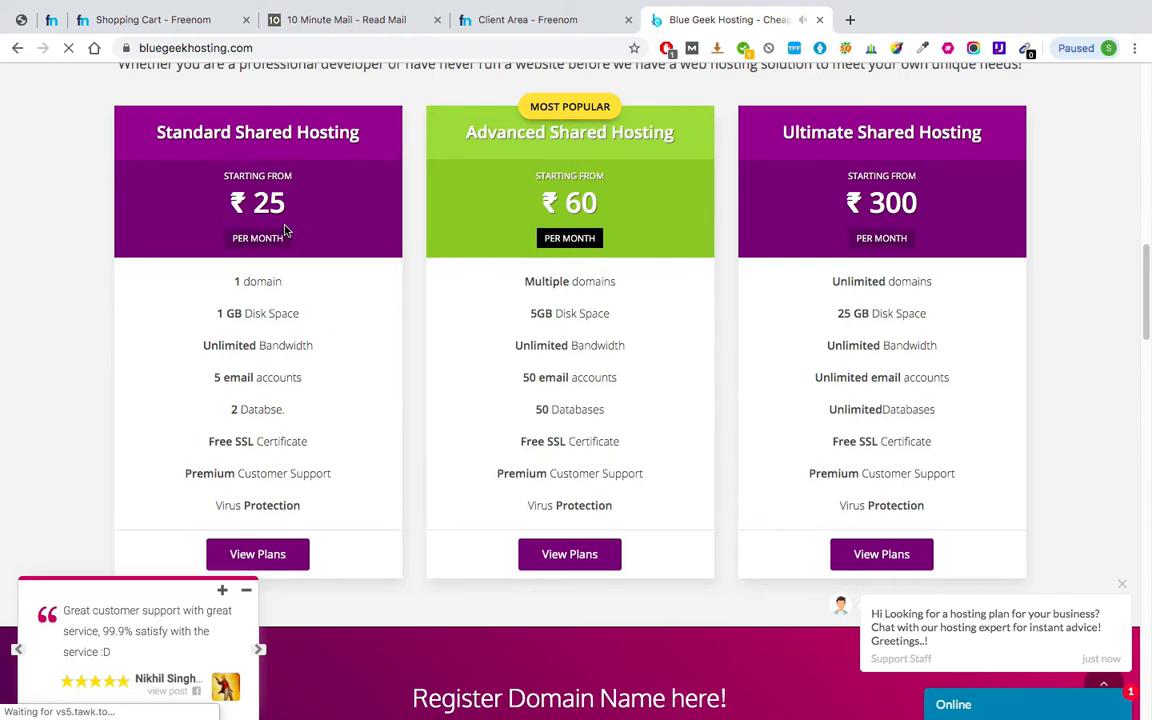
scroll(284, 231, "down", 1)
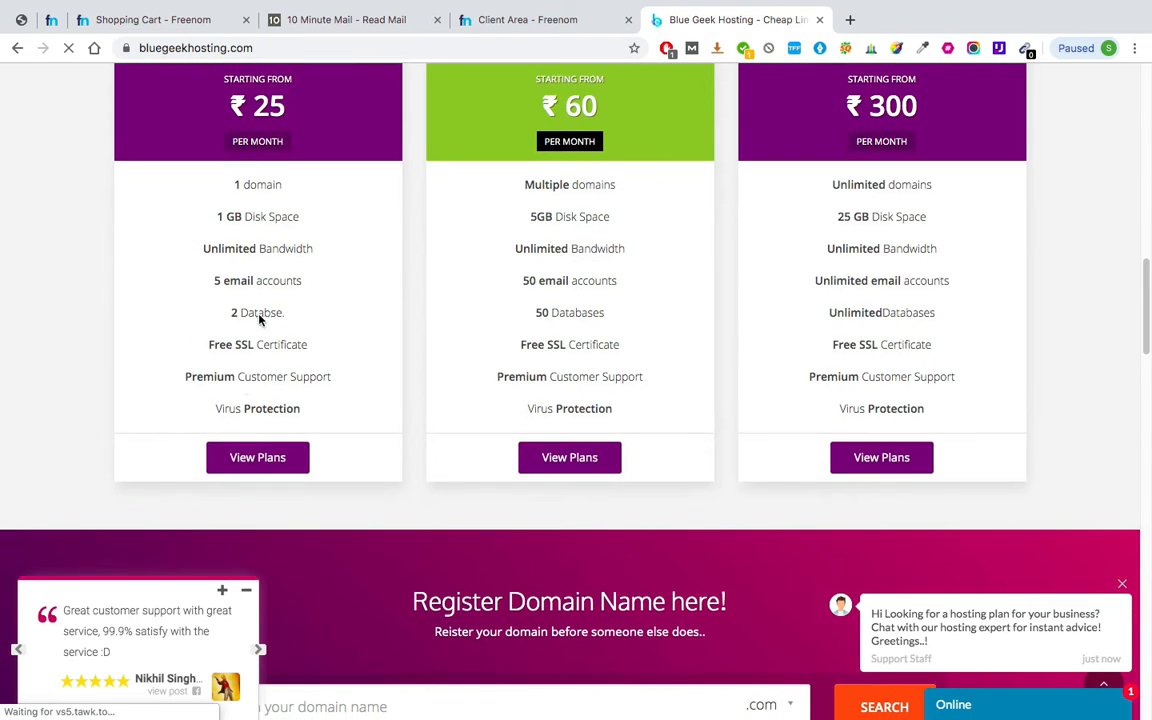
left_click(255, 460)
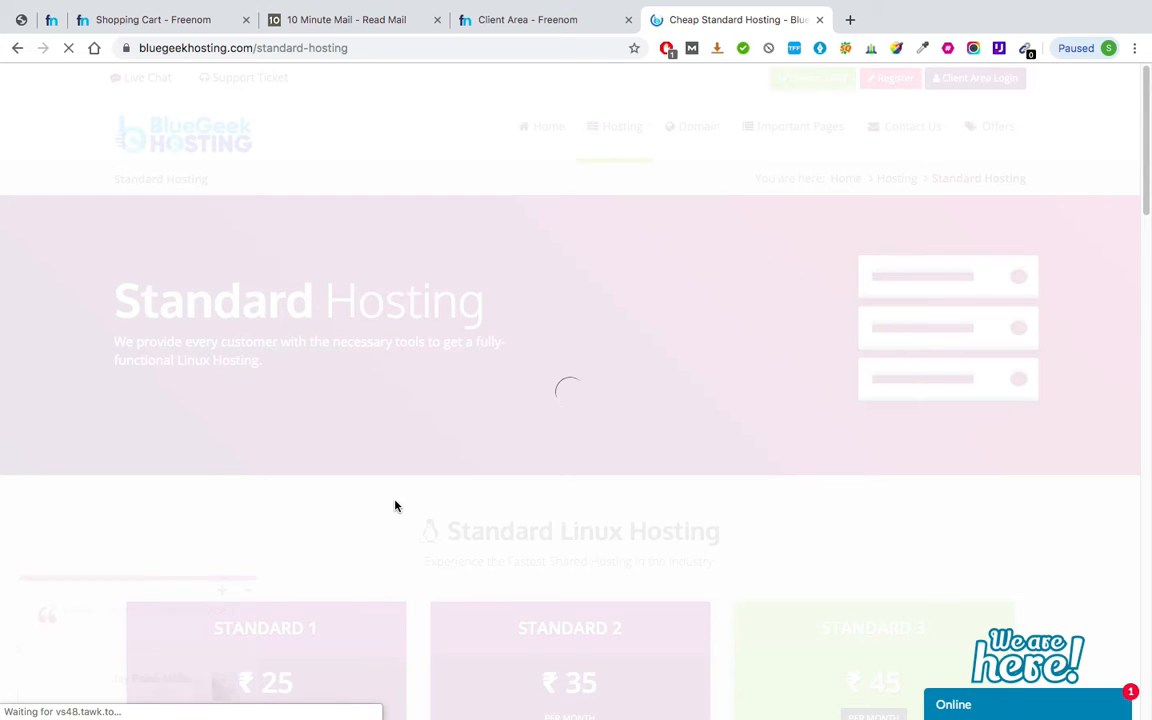
Compare the Standard plans and buy Standard 3 at ₹45/month, with one domain and 25 e-mails.
scroll(395, 506, "down", 3)
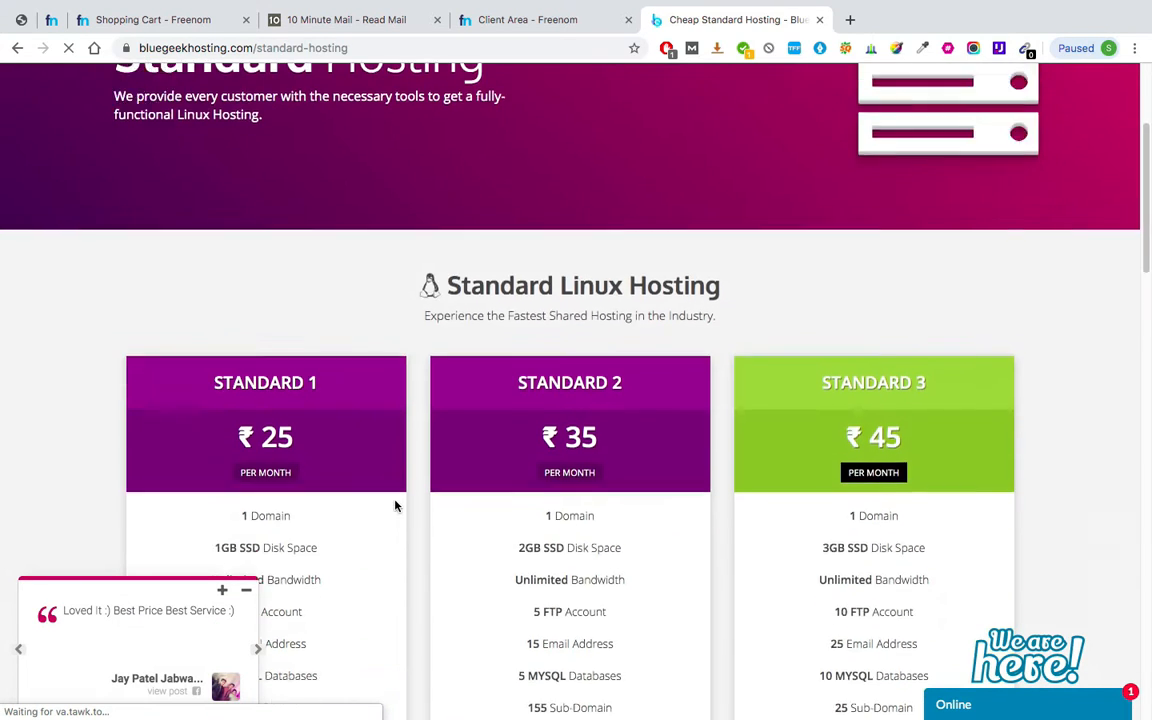
scroll(395, 506, "down", 3)
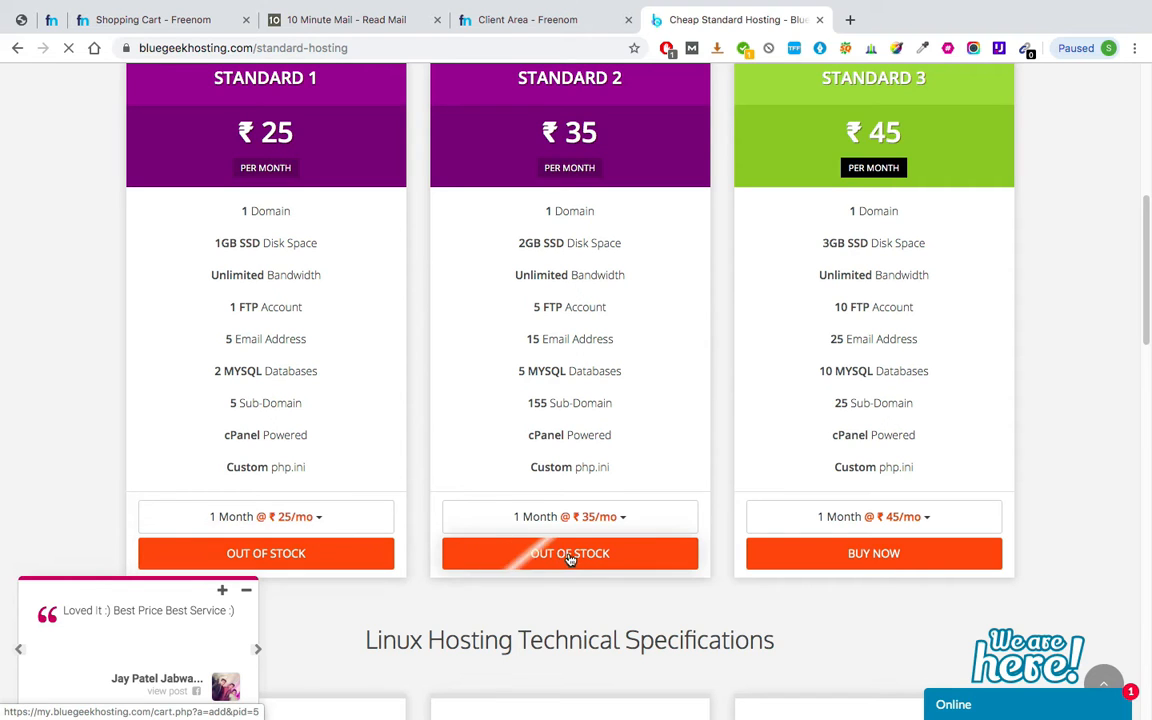
scroll(782, 216, "up", 1)
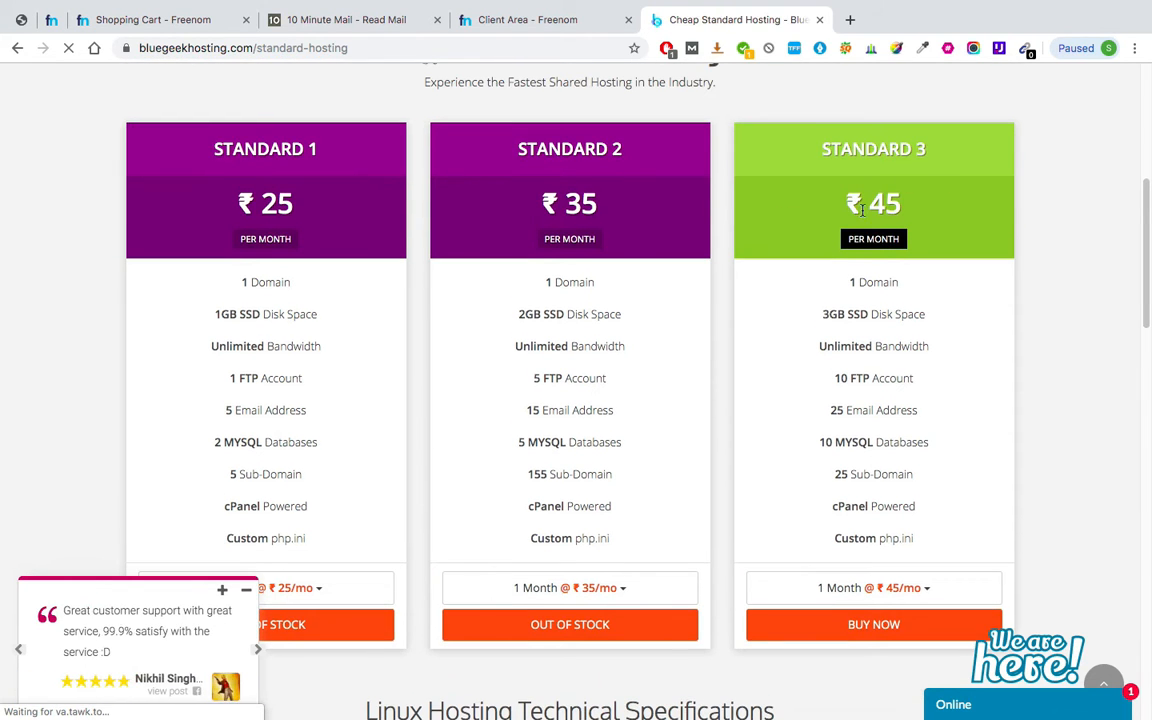
left_click(880, 210)
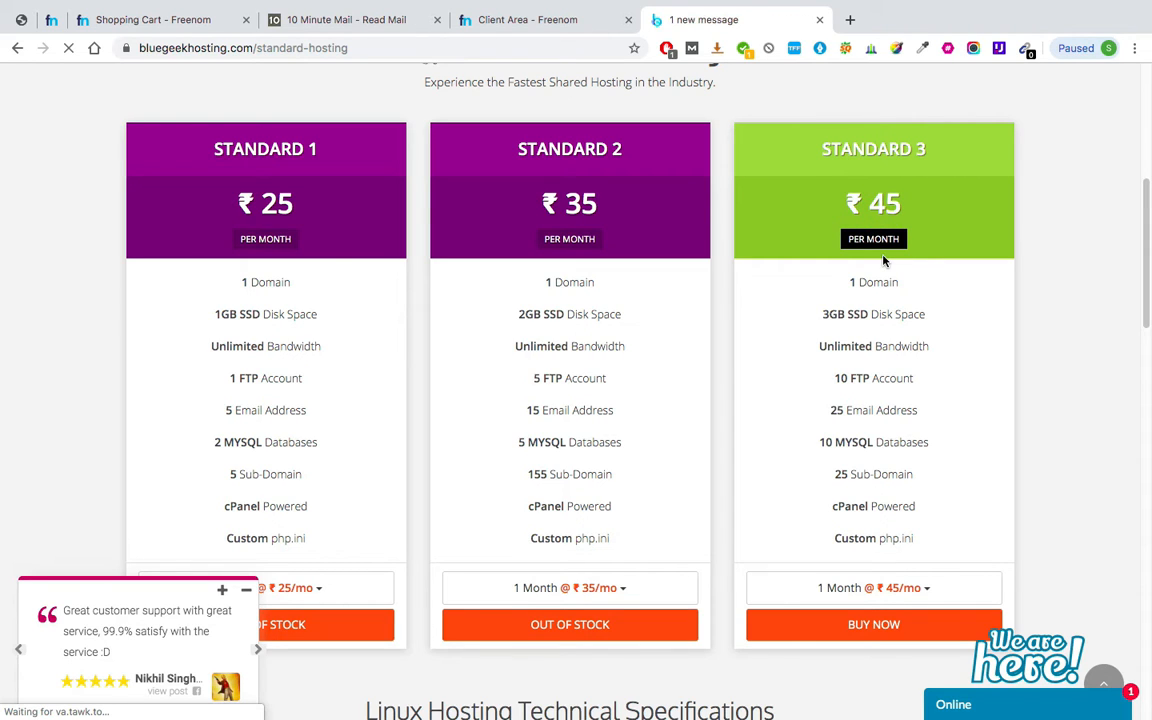
triple_click(880, 282)
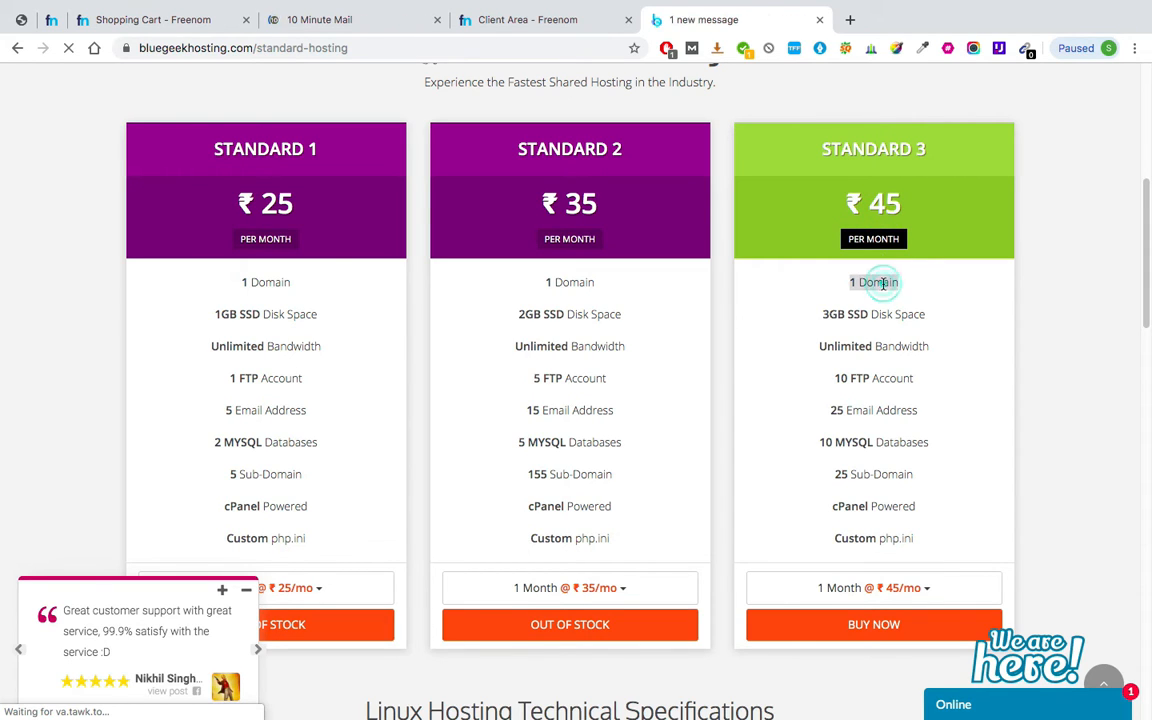
scroll(846, 226, "down", 3)
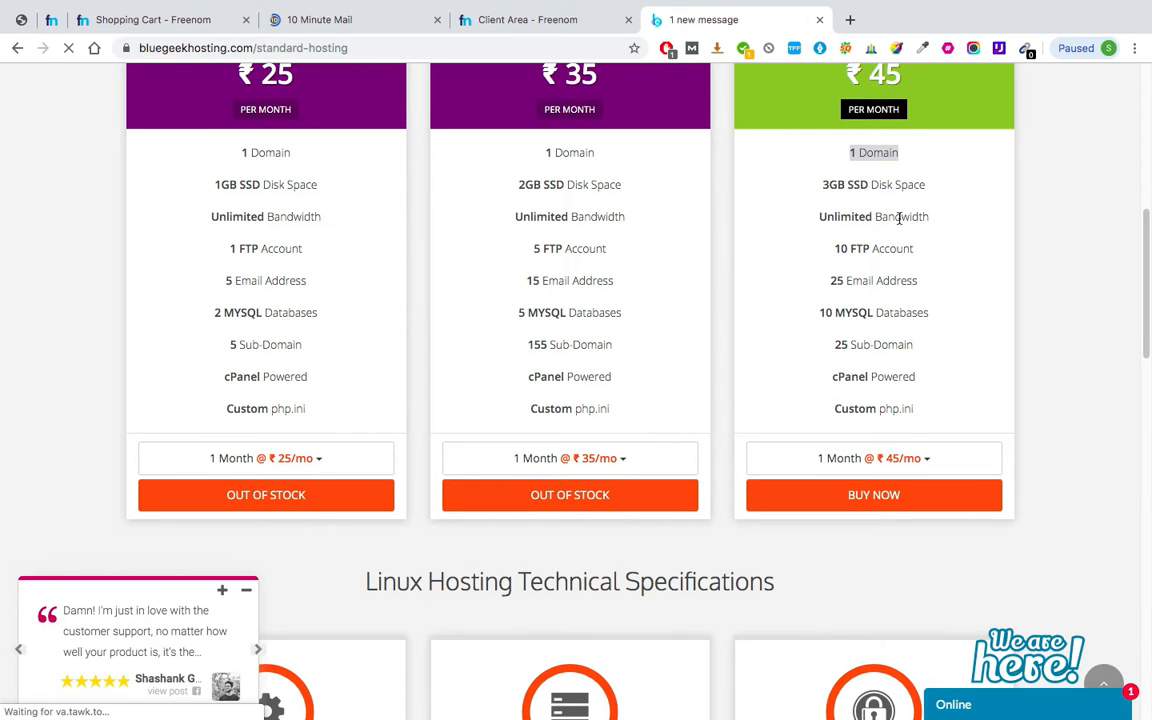
scroll(900, 218, "down", 1)
double_click(865, 246)
triple_click(865, 246)
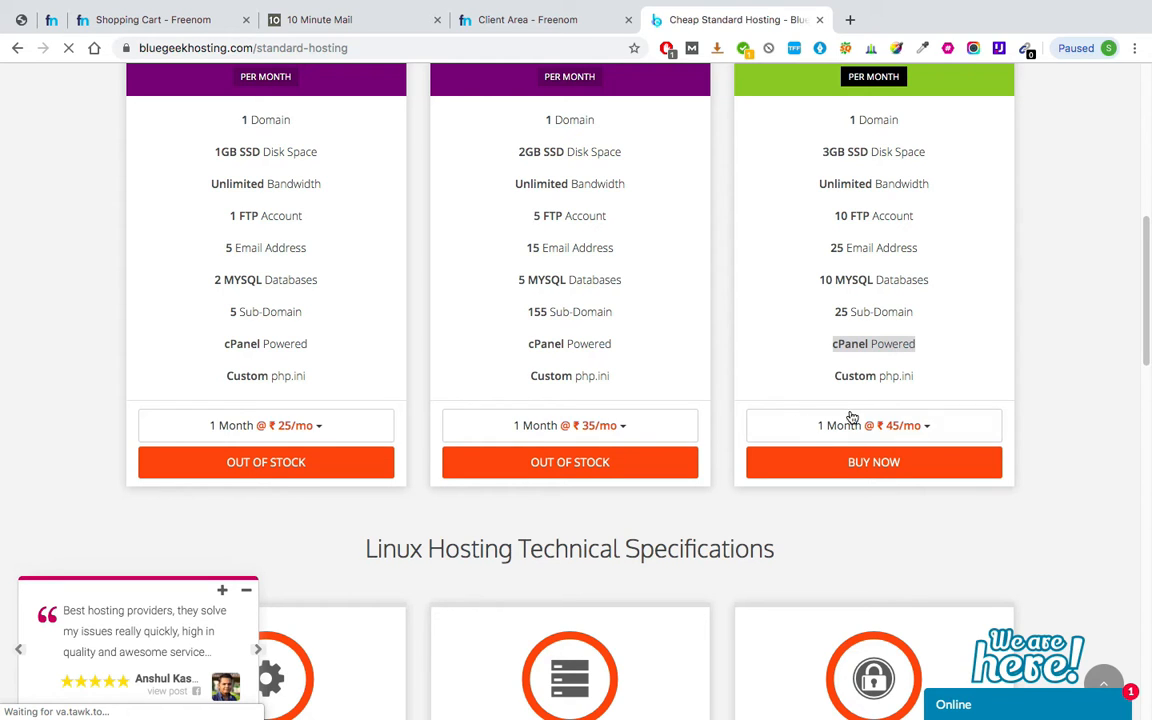
left_click(926, 468)
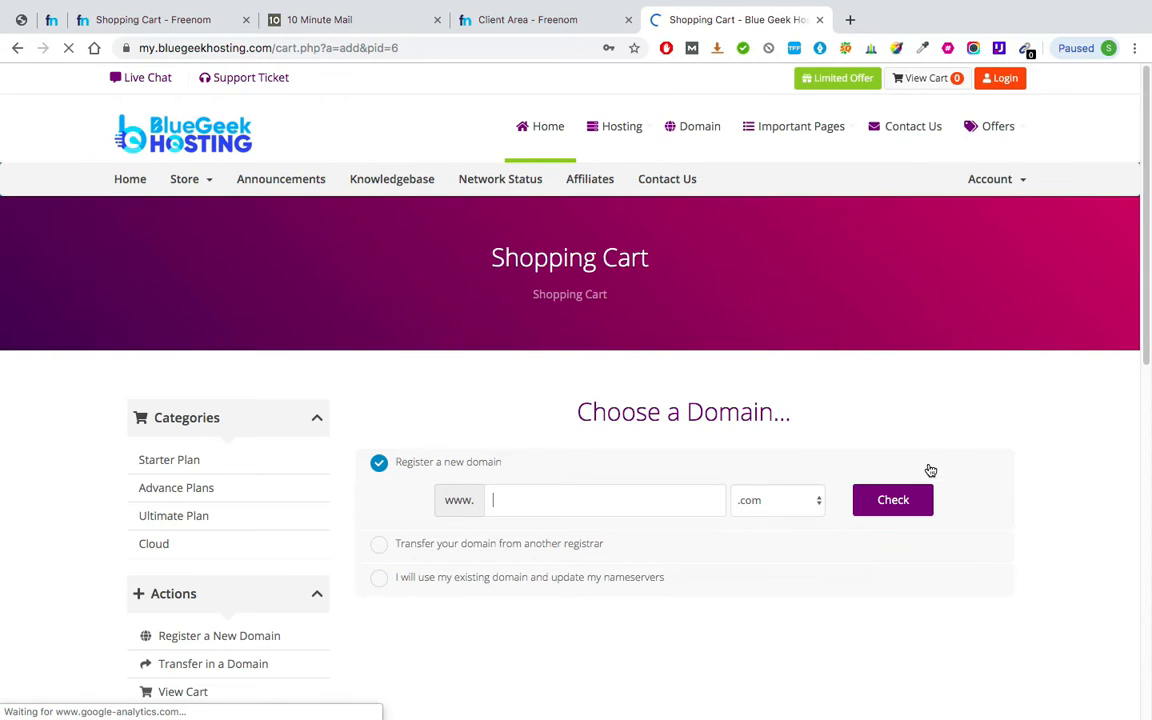
Let the cart's Choose a Domain page load, then return to Freenom's My Domains list.
scroll(930, 470, "down", 2)
scroll(578, 404, "up", 3)
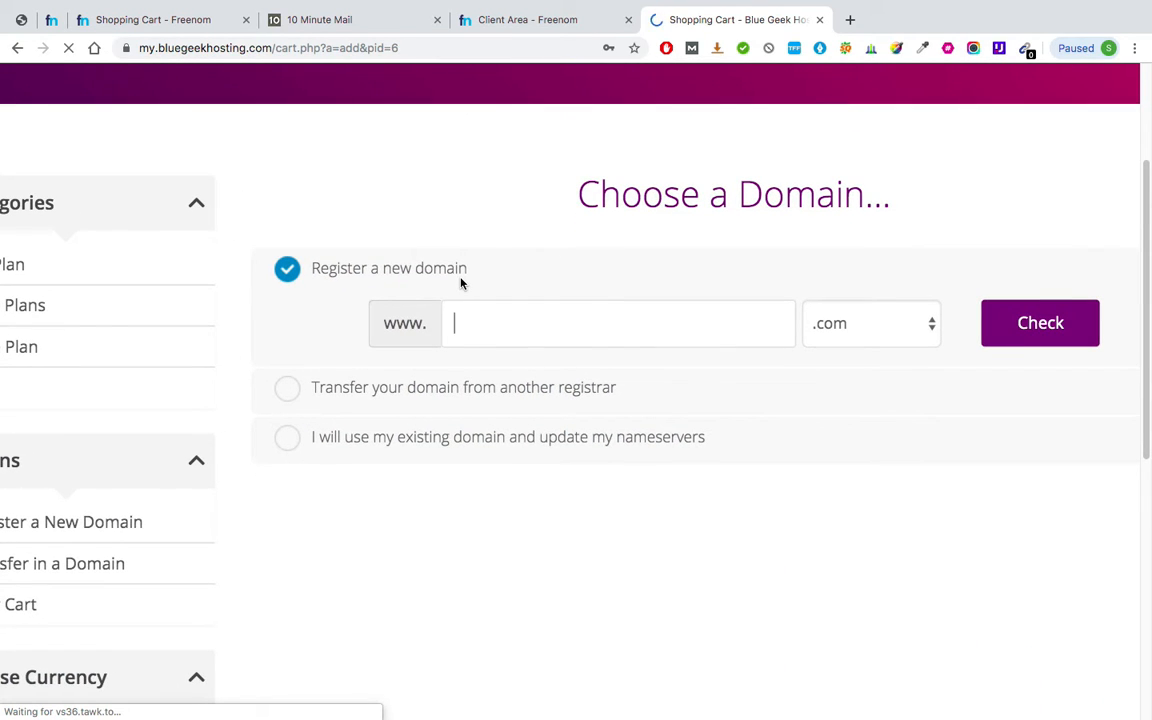
left_click(548, 22)
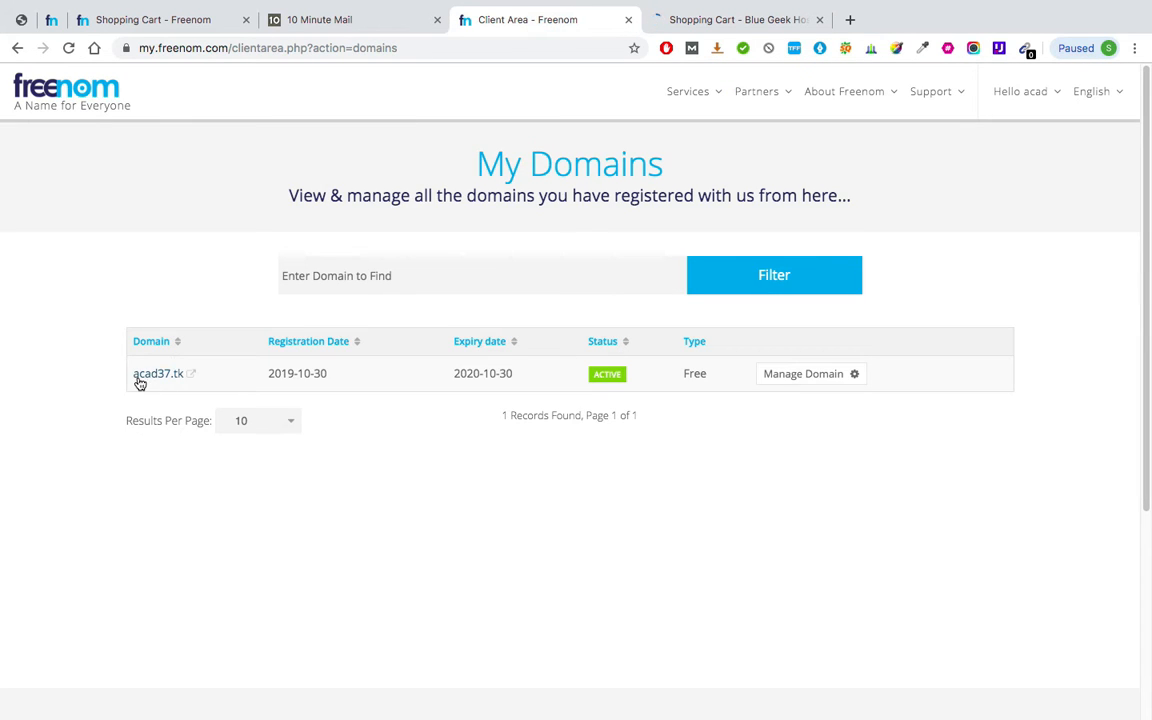
Select the acad37.tk domain name in Freenom and go back to the BlueGeek cart.
left_click_drag(136, 381, 178, 373)
key("super+c")
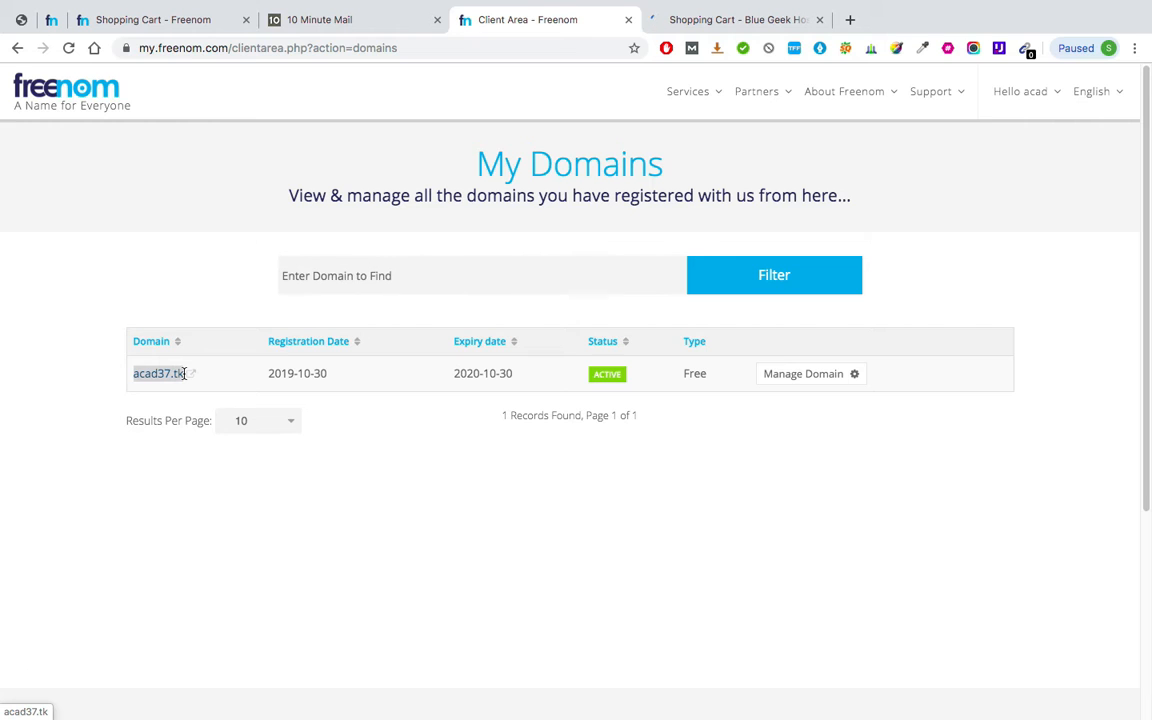
left_click(714, 22)
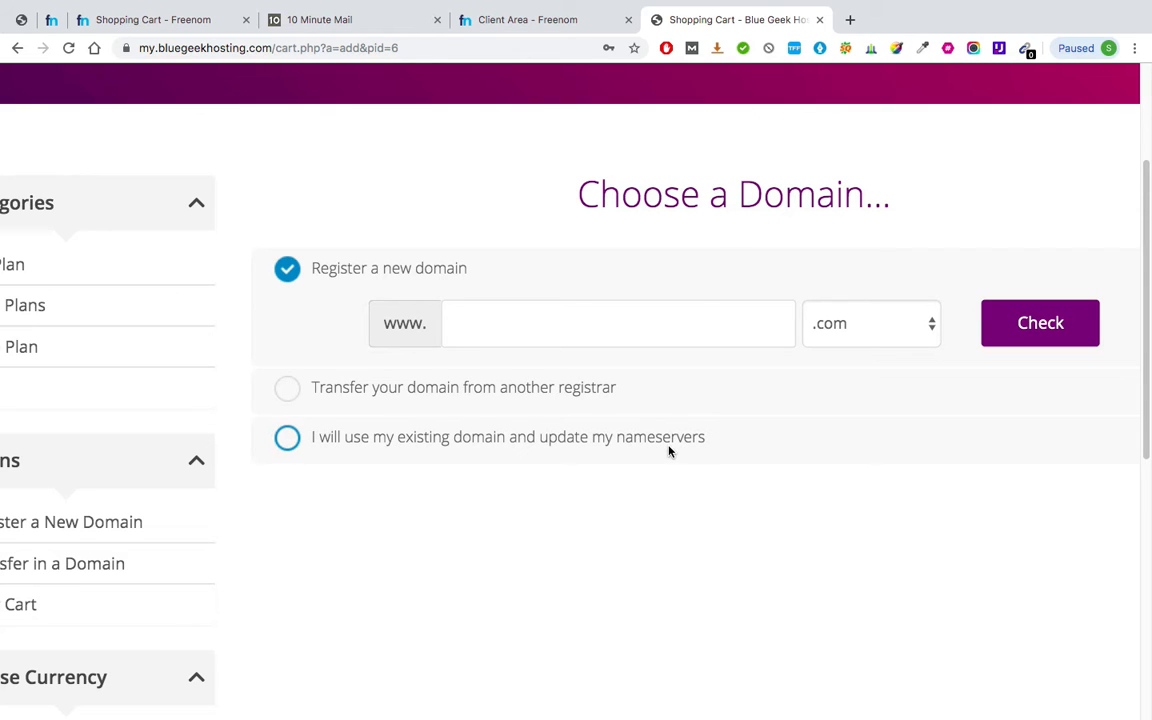
Use the existing domain acad37 with extension tk, updating nameservers yourself.
left_click(288, 440)
left_click(484, 432)
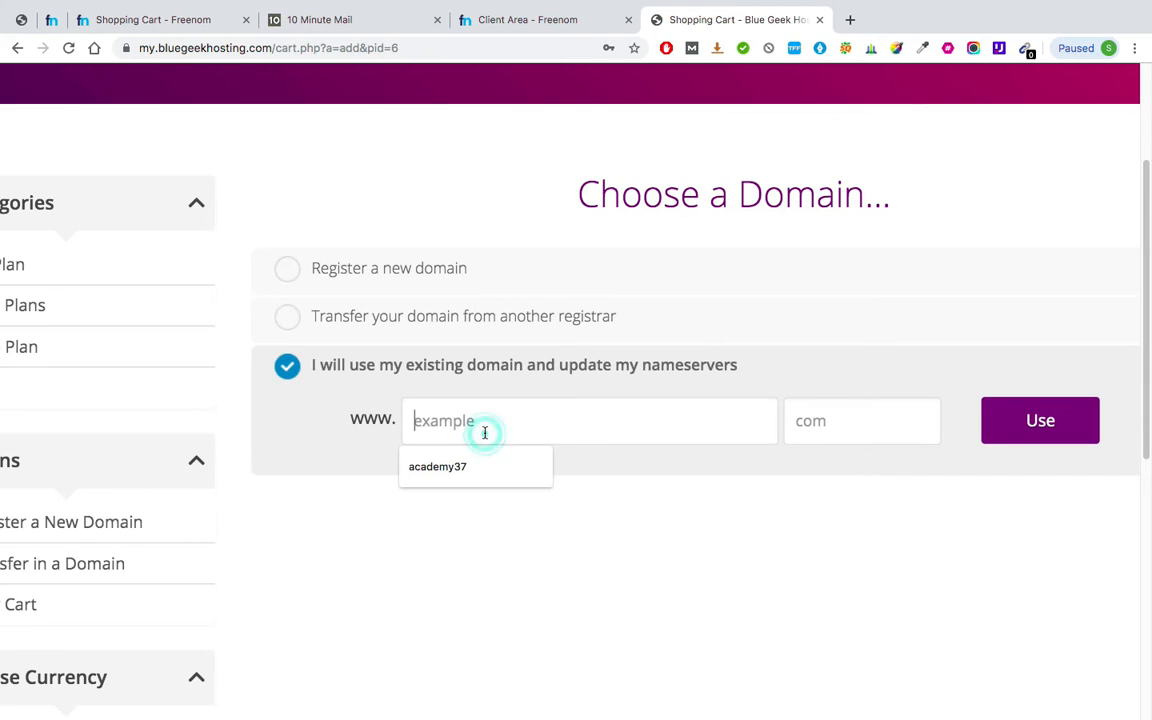
key("super+v")
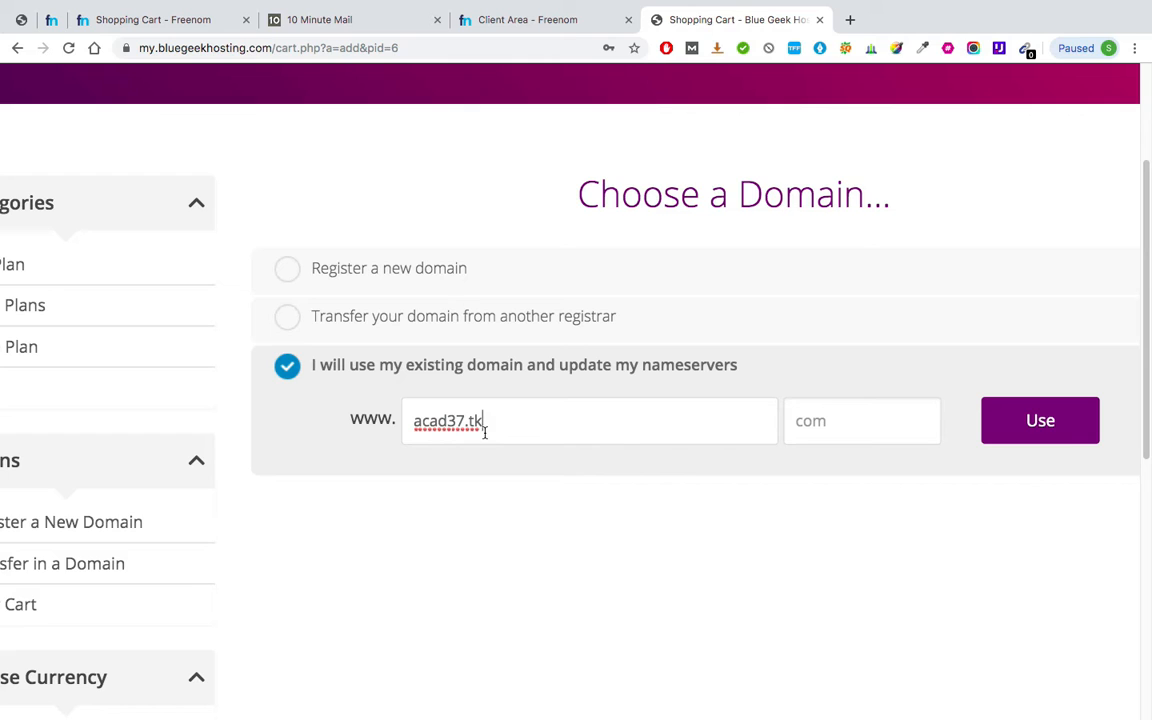
key("BackSpace")
key("BackSpace")
left_click(864, 427)
type("tk")
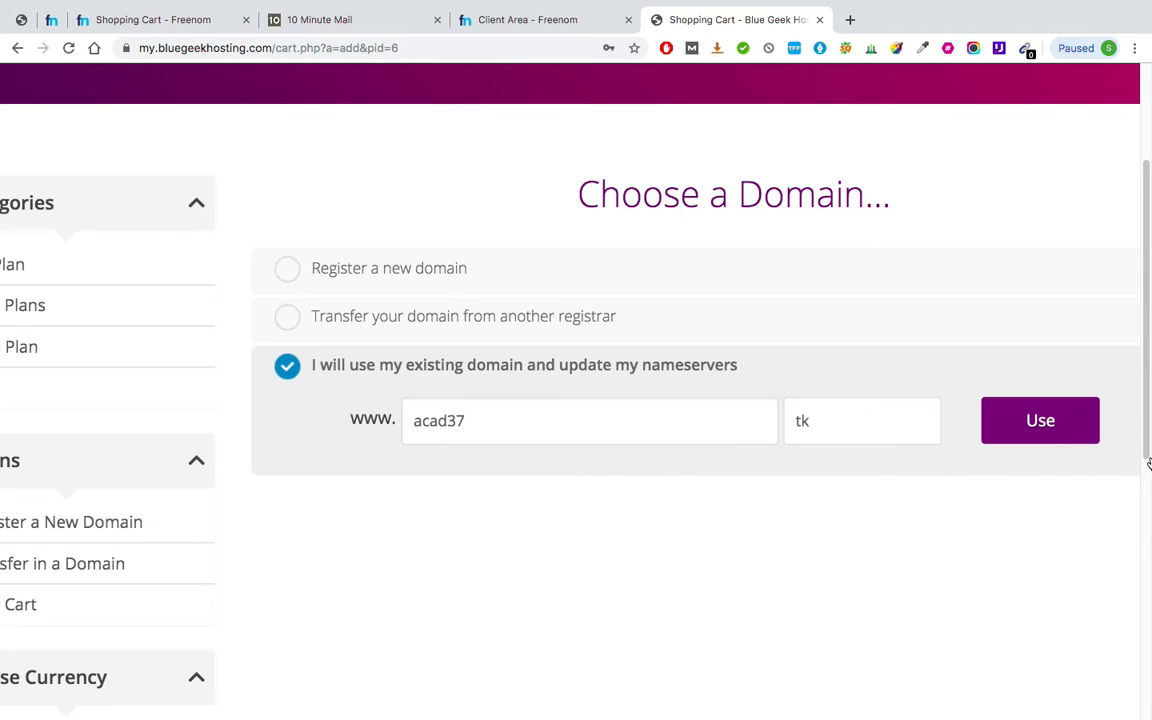
left_click(1041, 438)
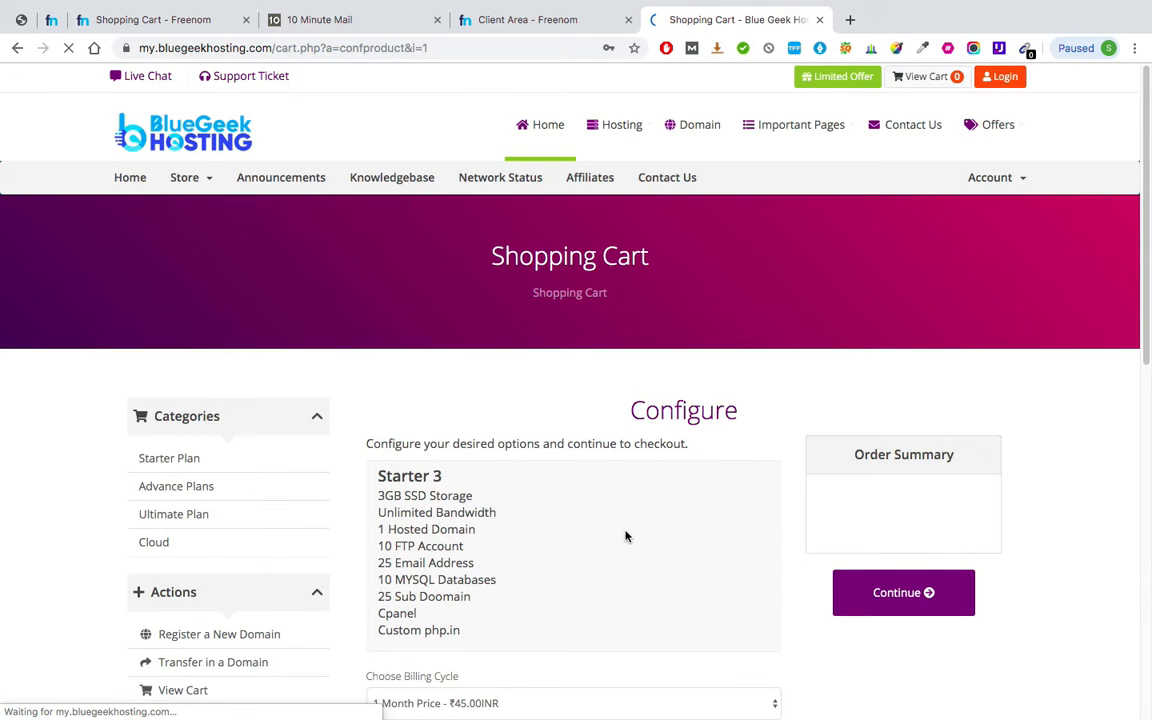
Set the Starter 3 billing cycle to 1 Month at ₹45.00 and continue to Review & Checkout.
scroll(626, 537, "down", 2)
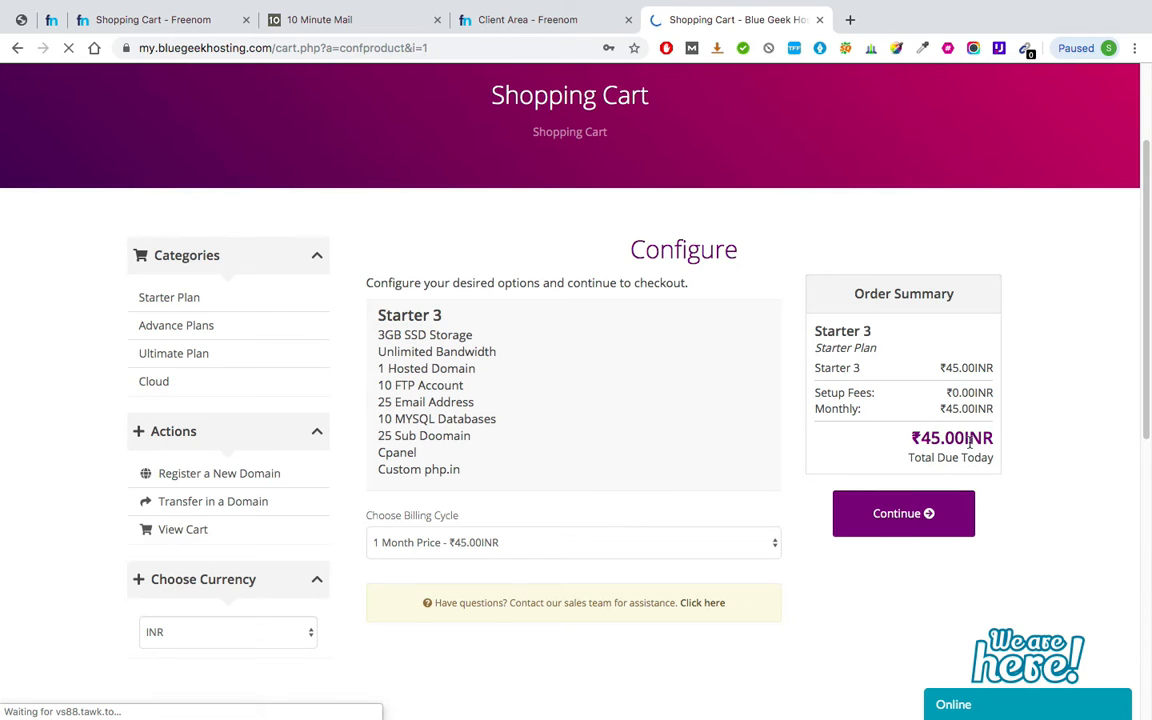
scroll(969, 444, "down", 2)
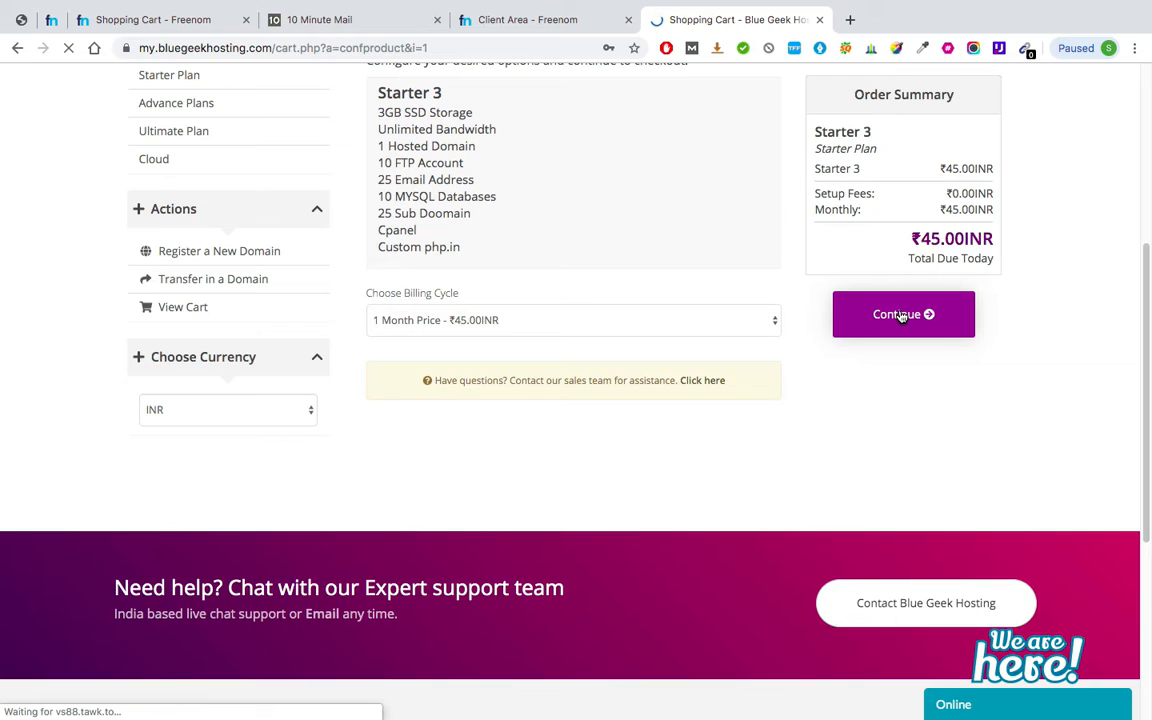
left_click(732, 335)
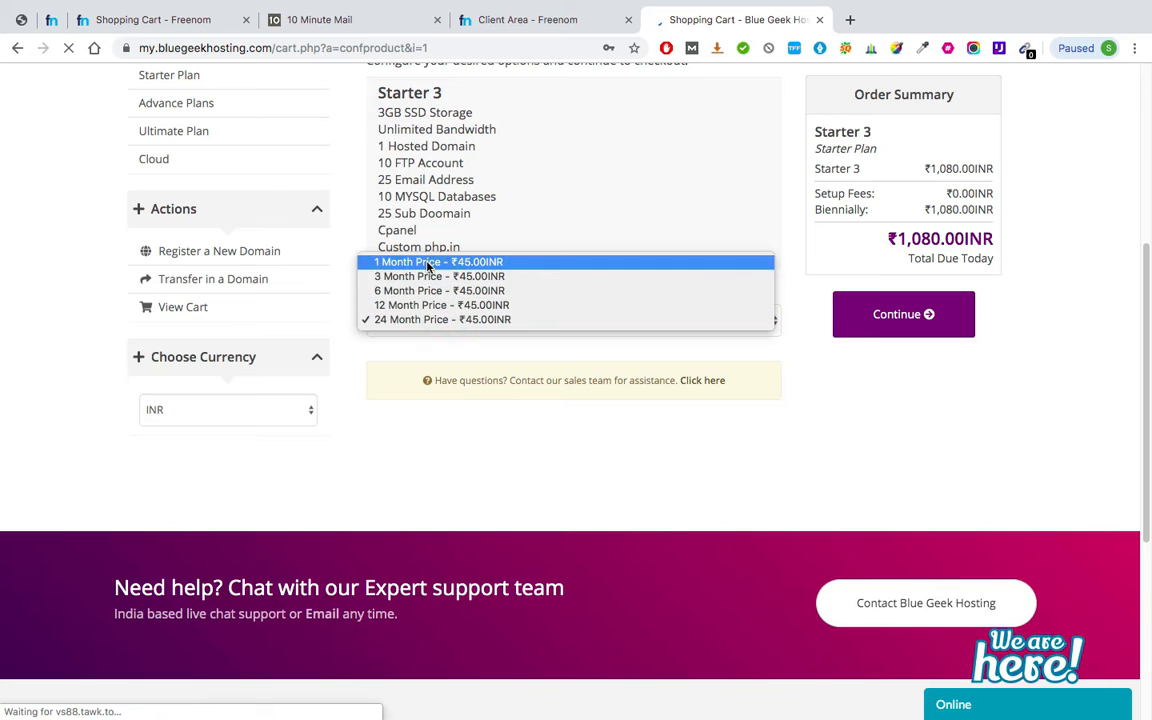
left_click(427, 262)
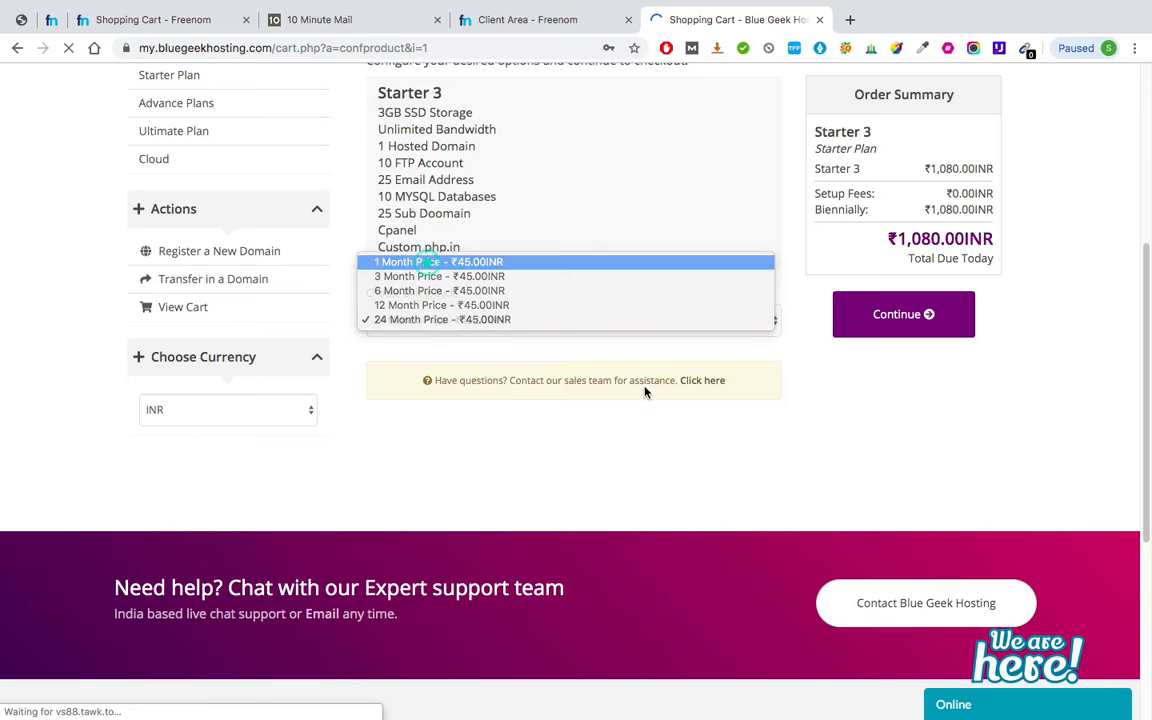
left_click(916, 318)
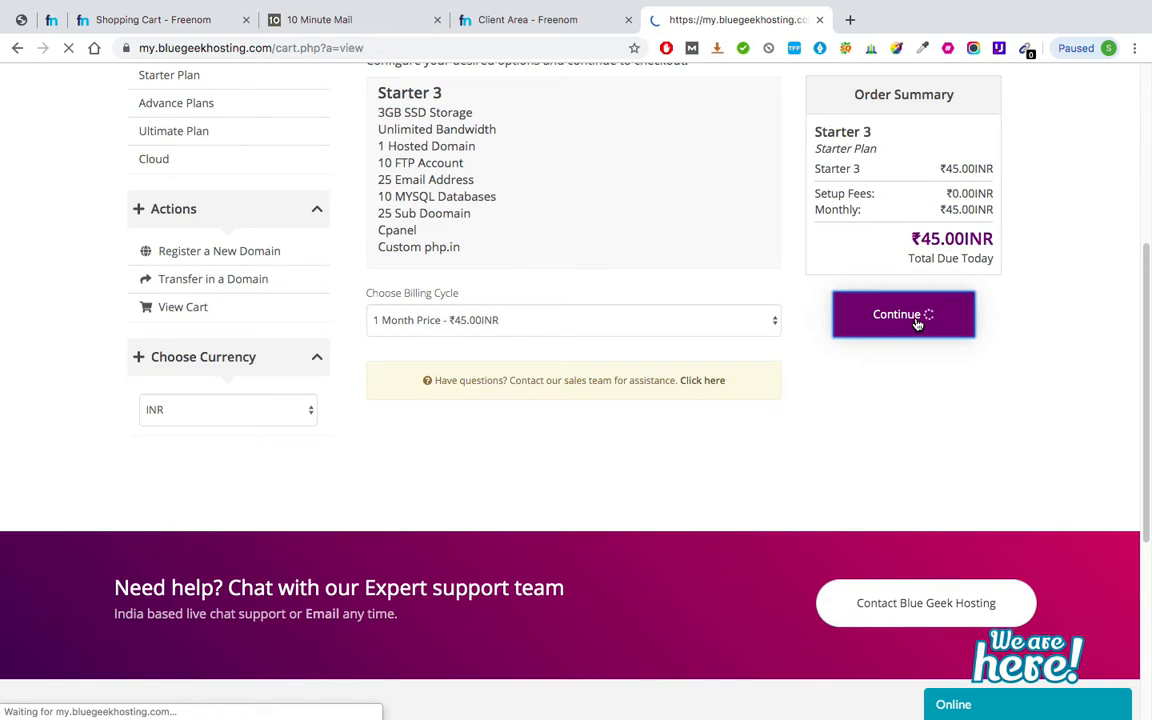
scroll(916, 325, "down", 3)
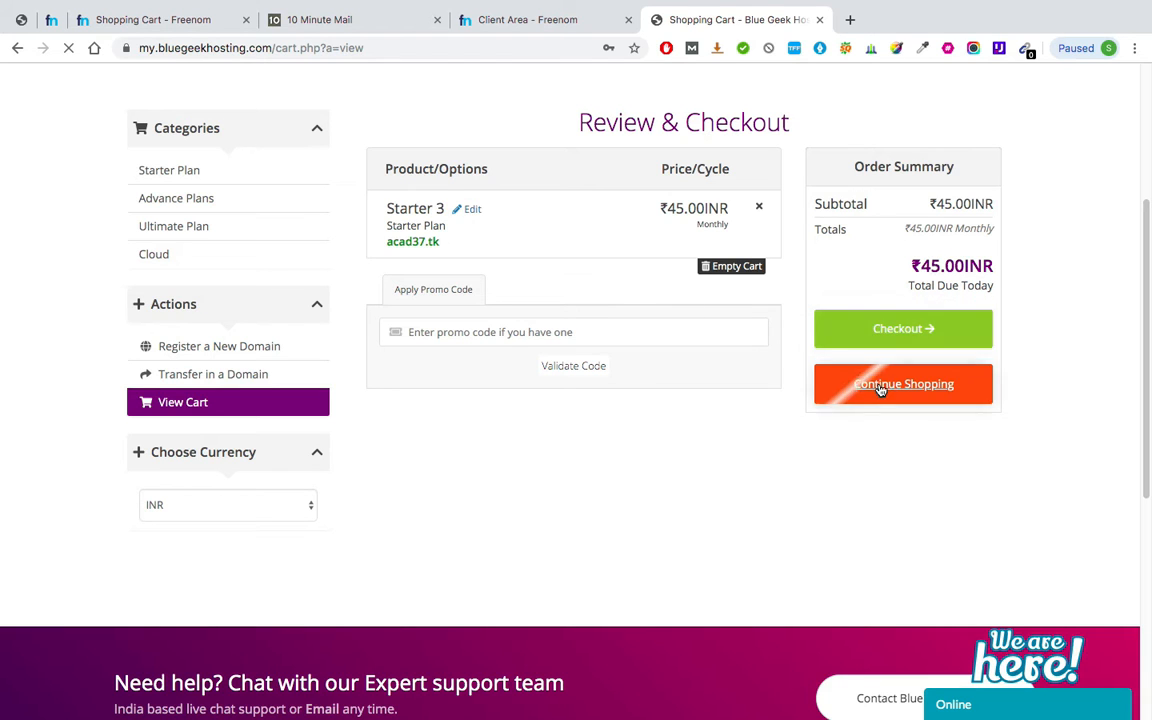
Proceed to checkout and fill in the personal details, checking the temporary e-mail address.
left_click(956, 329)
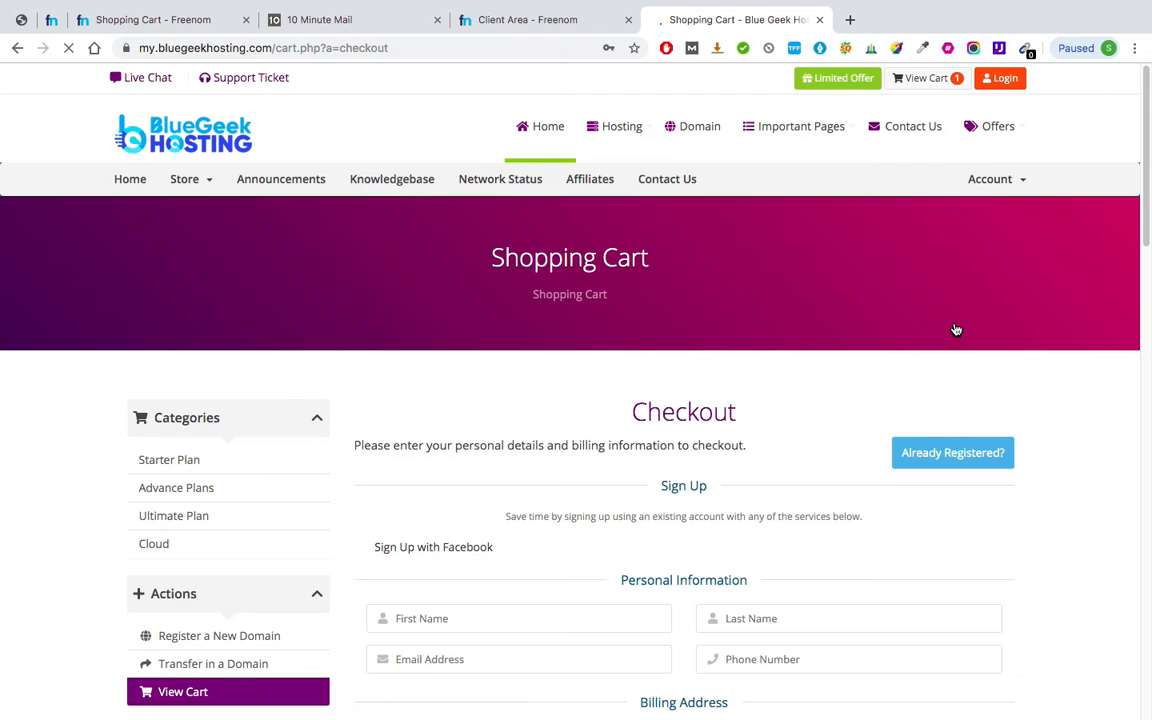
scroll(814, 313, "down", 3)
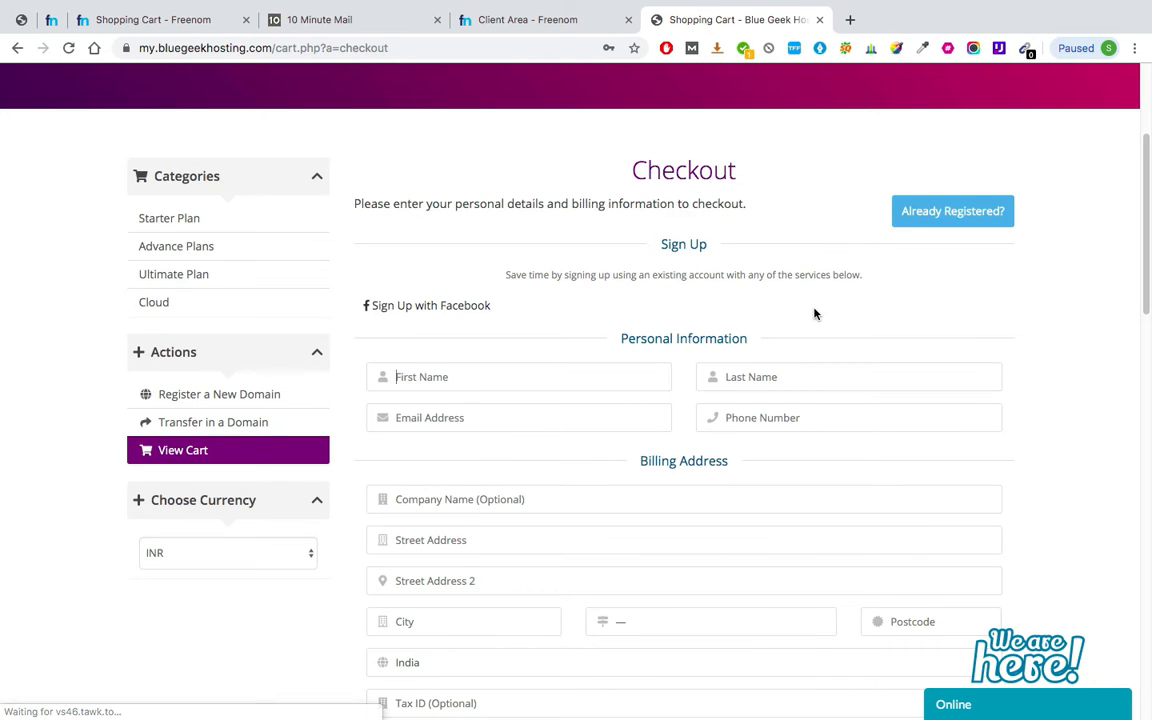
scroll(815, 314, "down", 1)
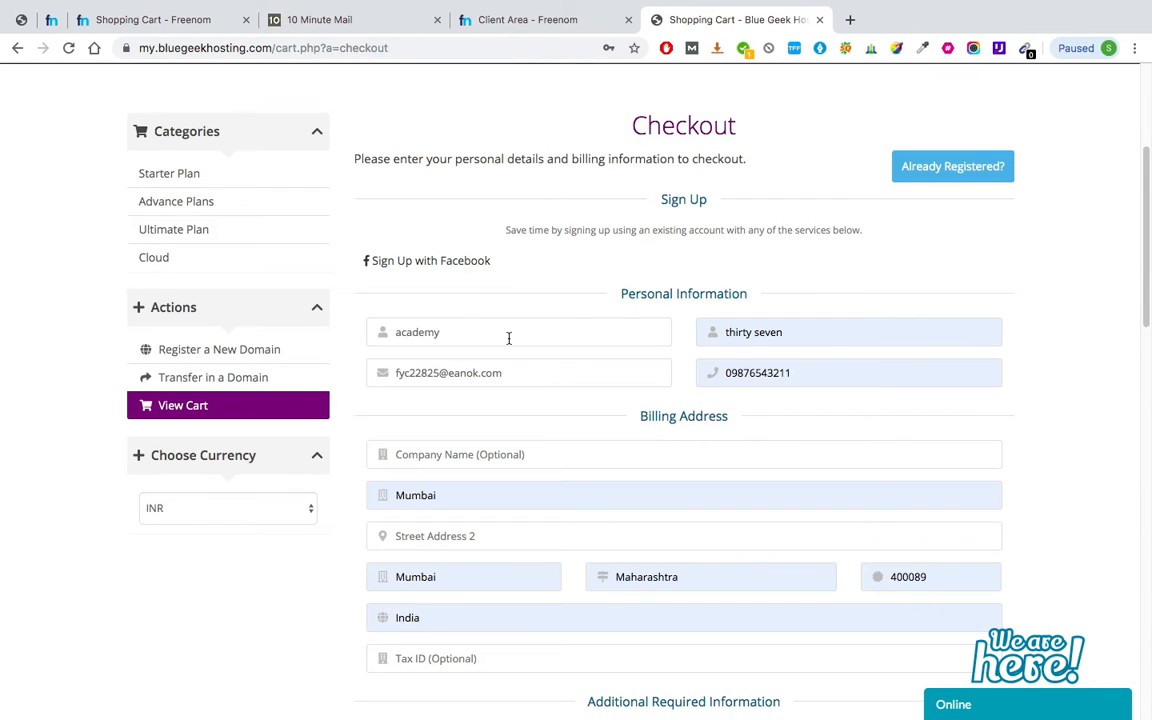
scroll(508, 338, "down", 1)
scroll(495, 374, "down", 2)
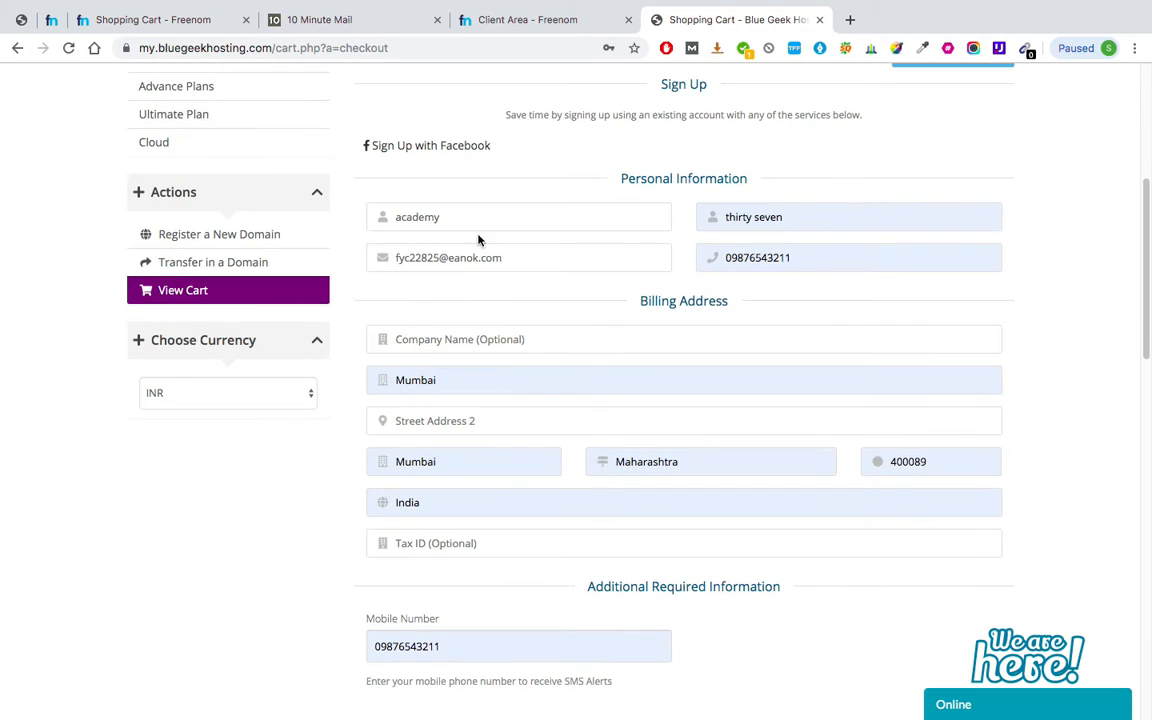
triple_click(425, 260)
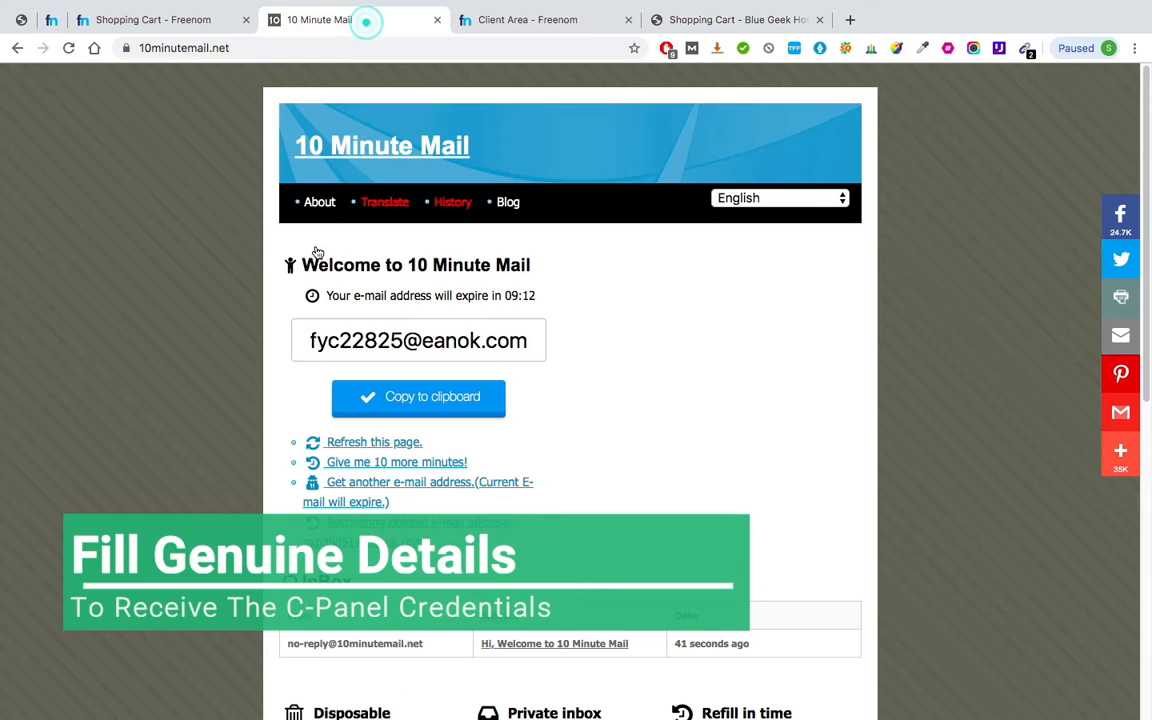
left_click(360, 20)
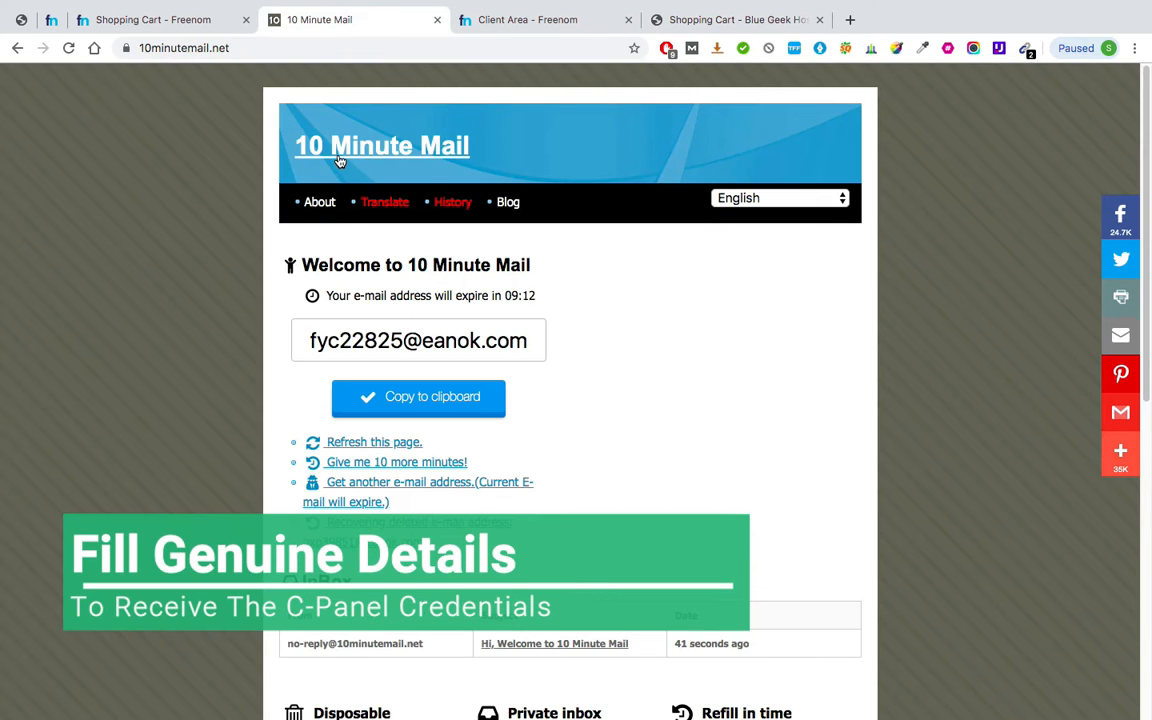
left_click(757, 20)
Enter the captcha answer, complete the ₹45.00 order and save the new account password.
scroll(491, 292, "down", 2)
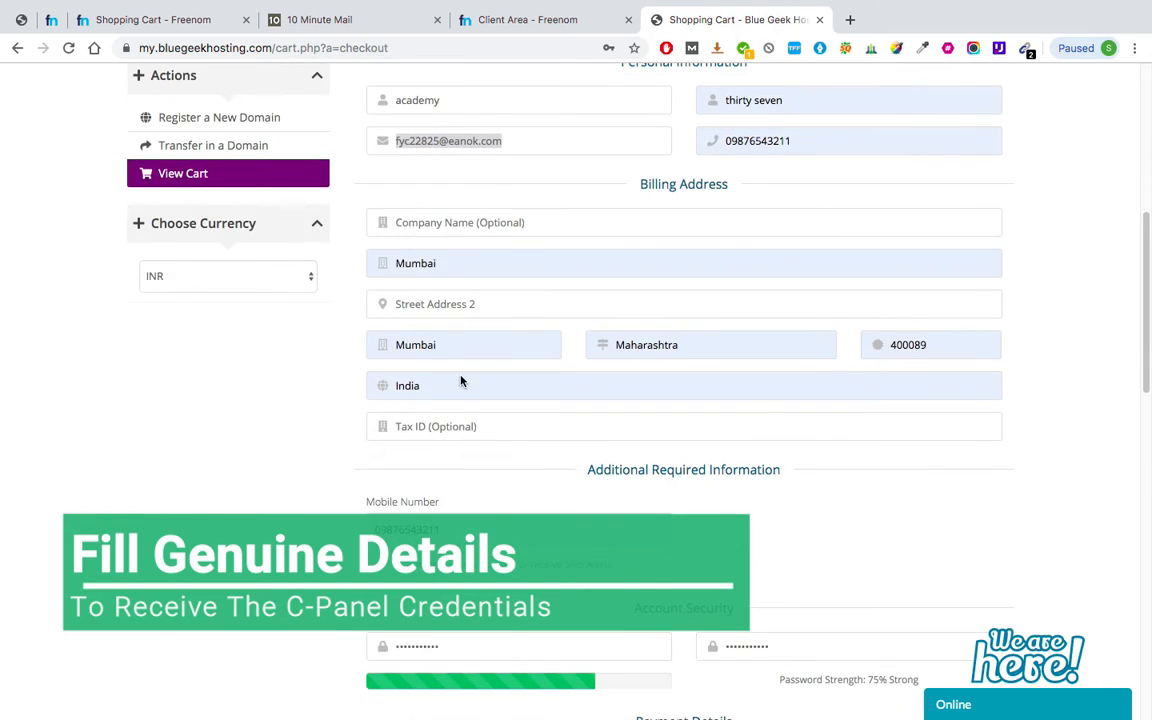
scroll(460, 378, "down", 3)
scroll(452, 324, "down", 3)
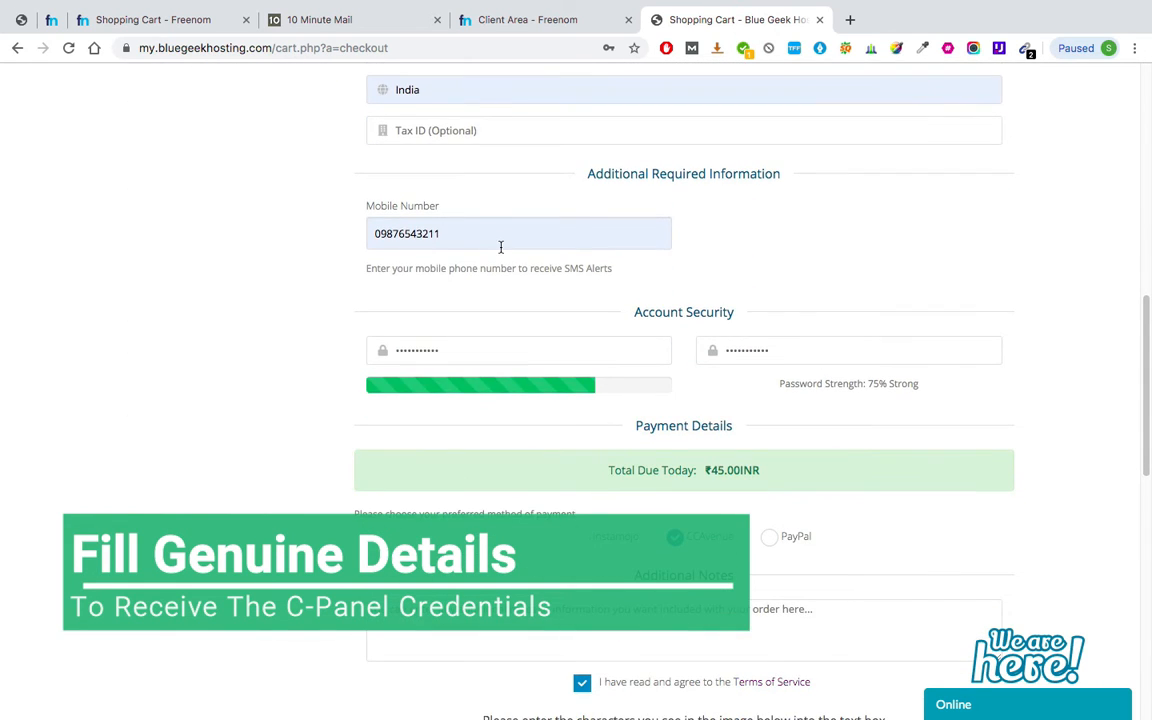
scroll(501, 247, "down", 2)
scroll(500, 277, "down", 3)
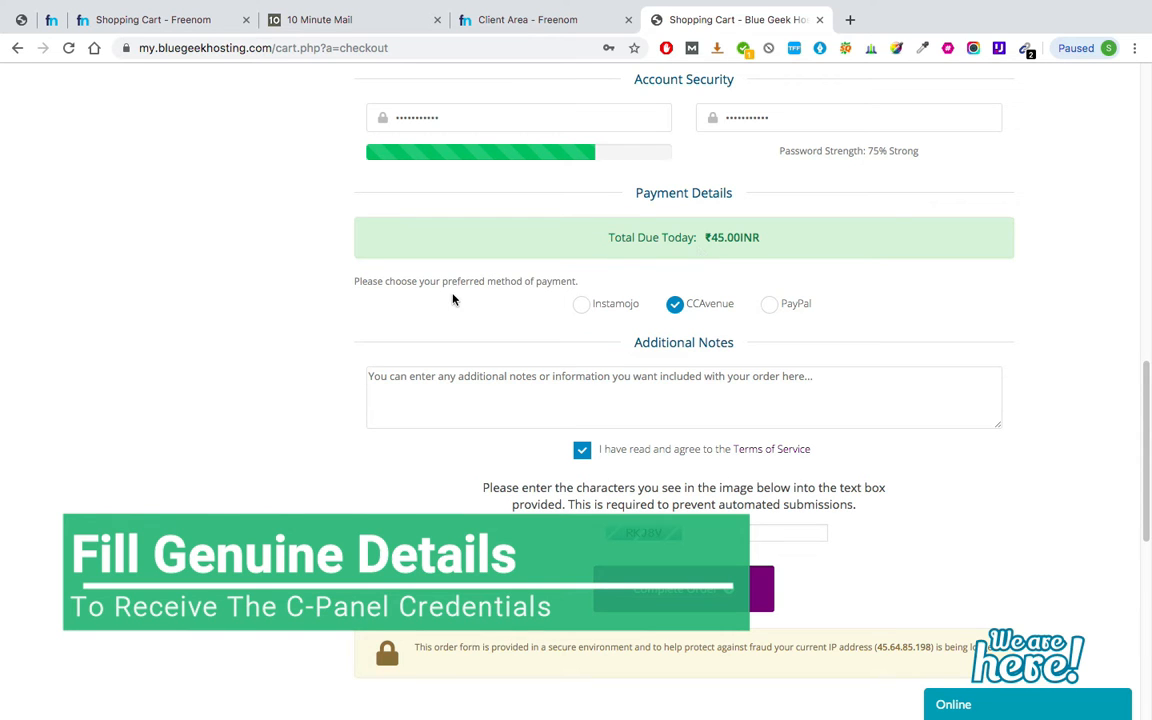
scroll(709, 320, "down", 2)
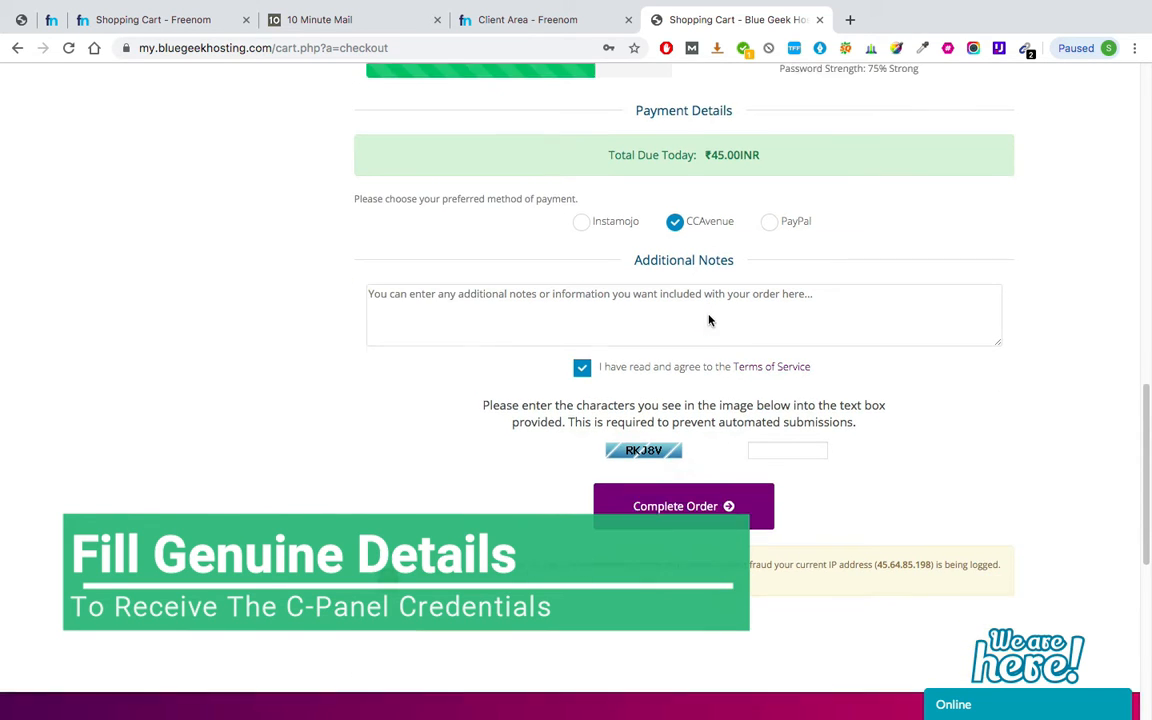
scroll(693, 367, "down", 3)
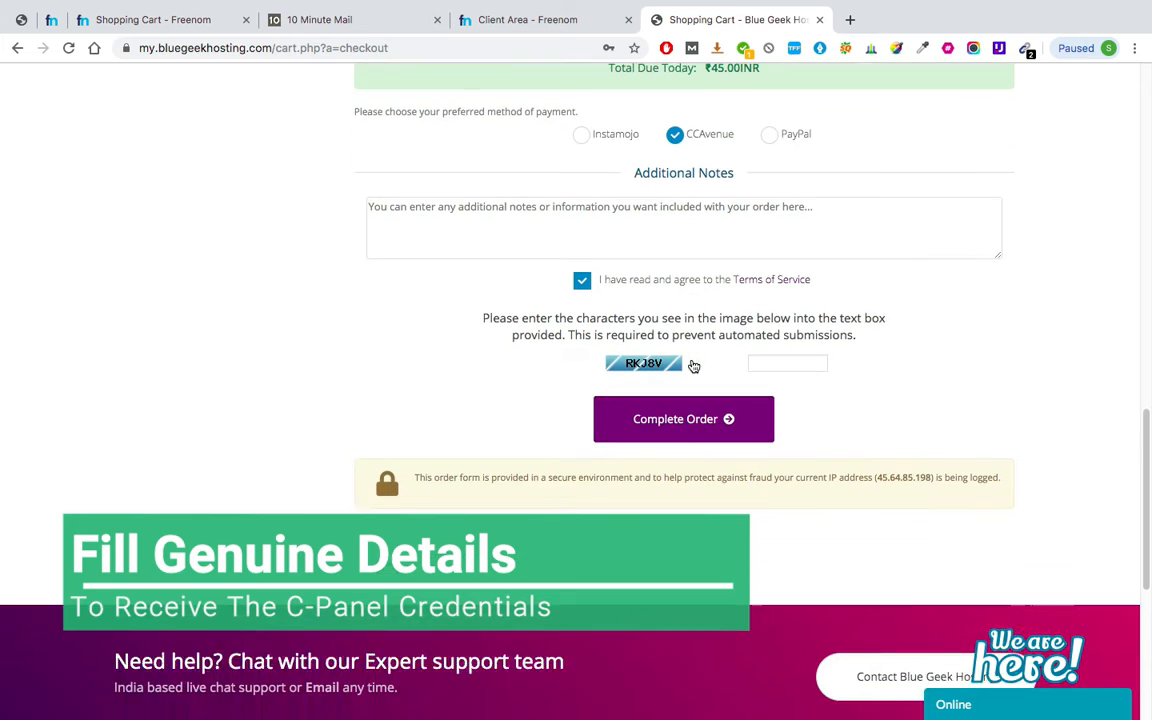
left_click(774, 314)
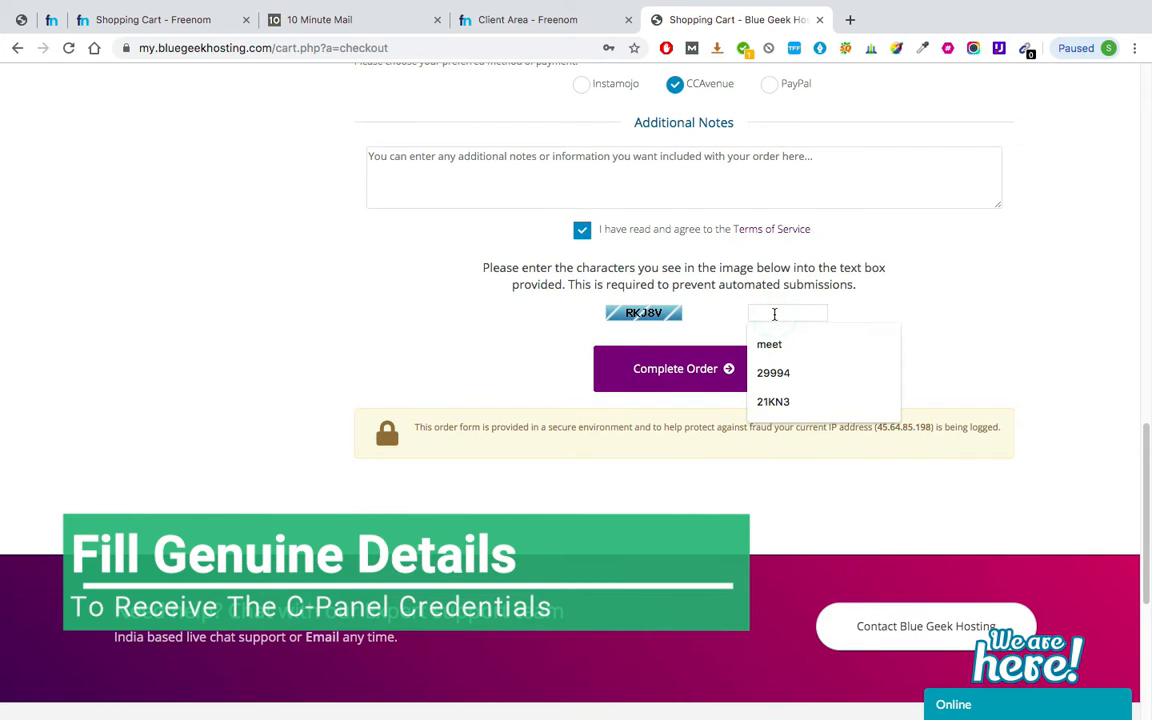
type("RKJ8V")
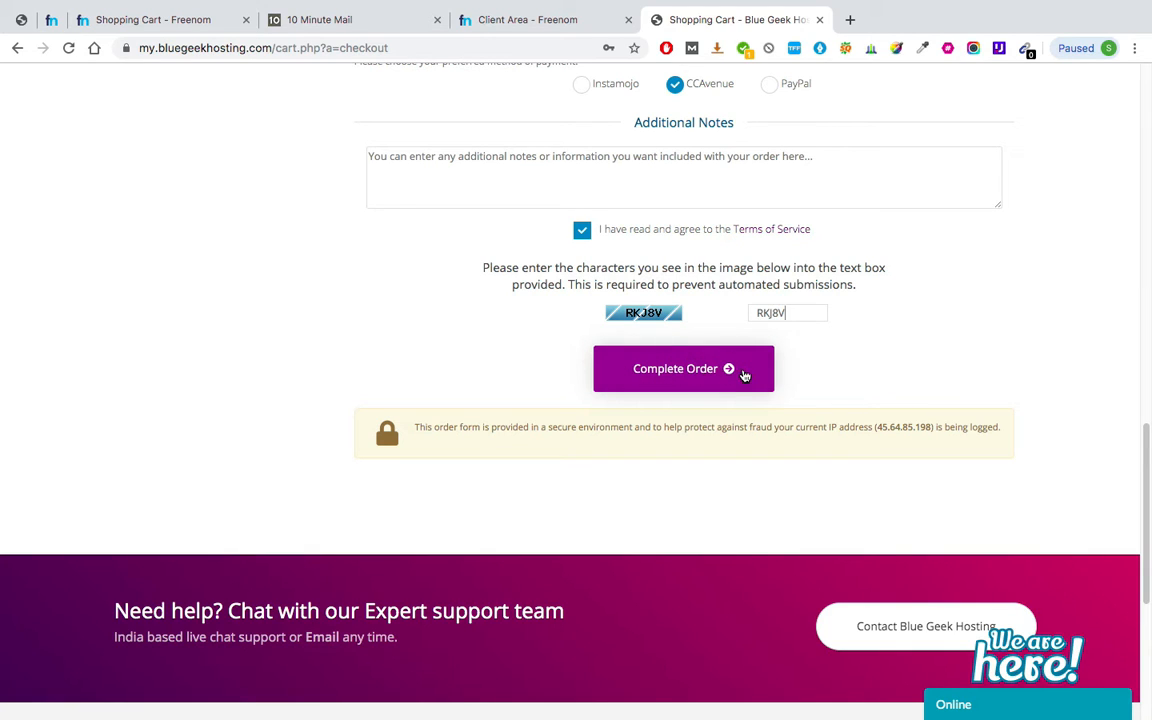
left_click(744, 375)
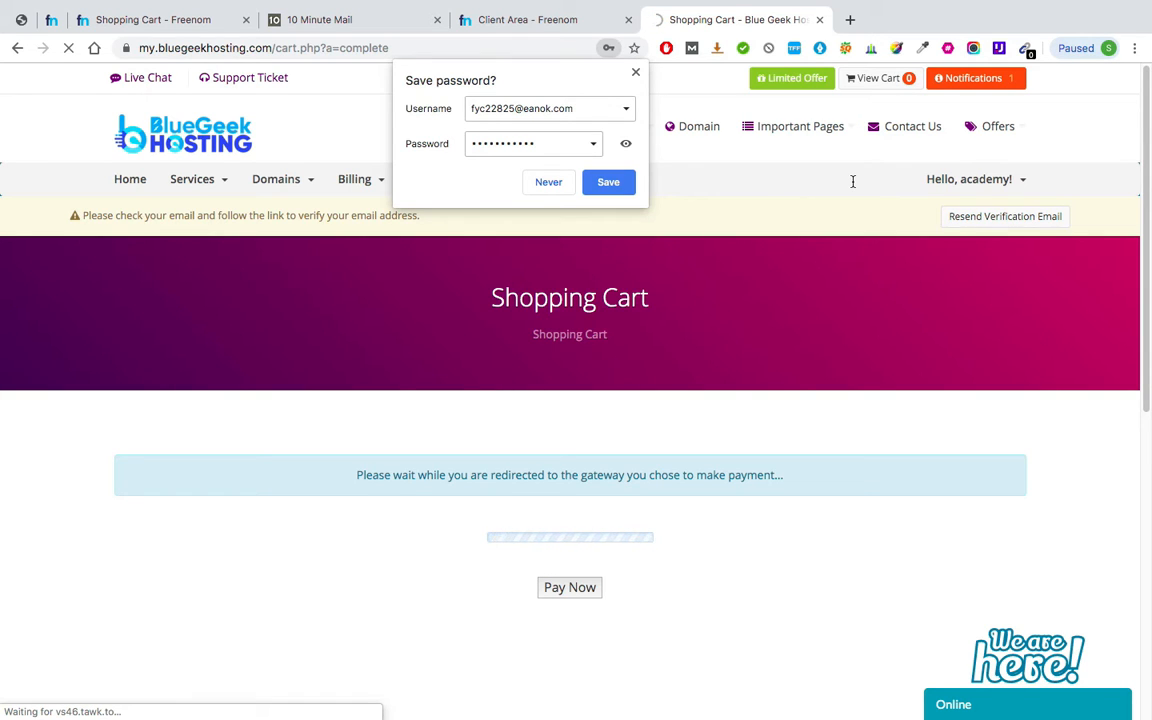
left_click(609, 183)
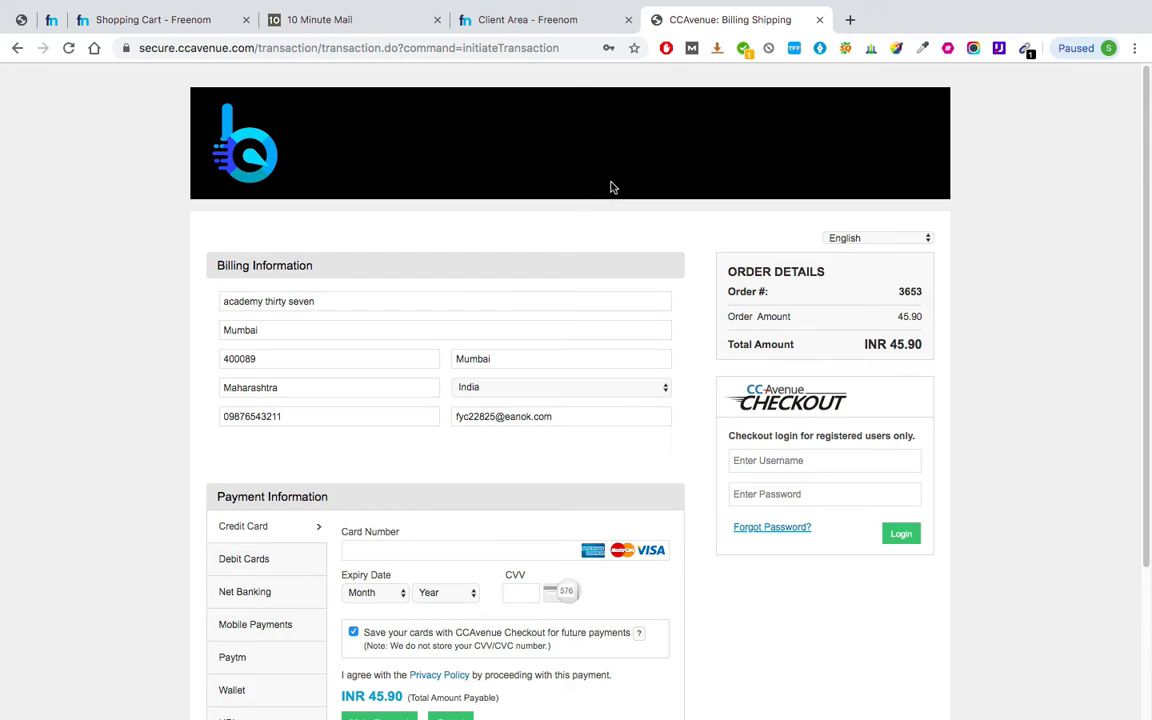
Review the CCAvenue payment page showing prefilled billing details and INR 45.90 payable.
scroll(613, 187, "down", 2)
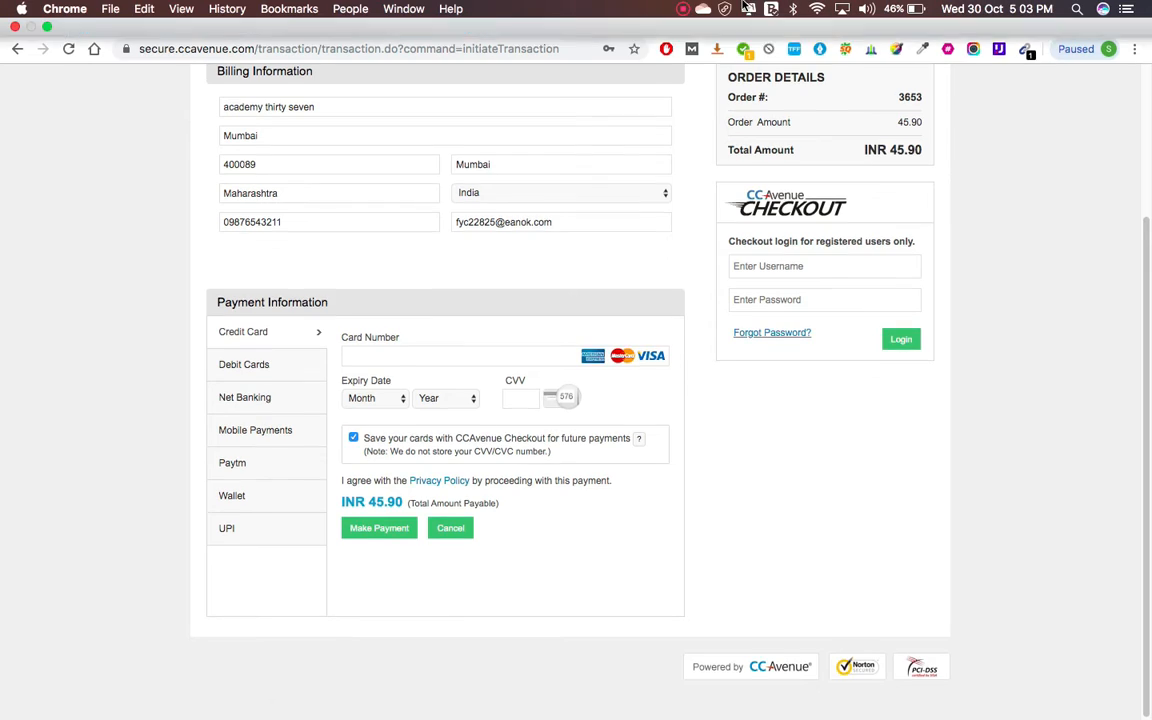
left_click(683, 8)
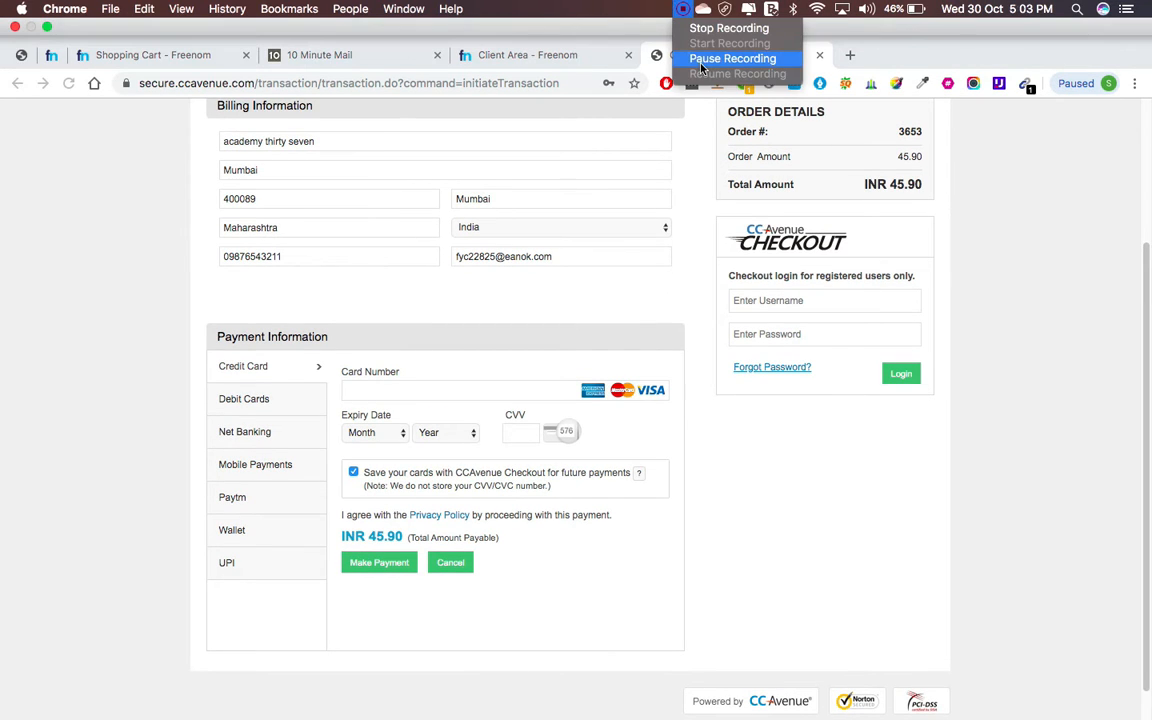
left_click(705, 57)
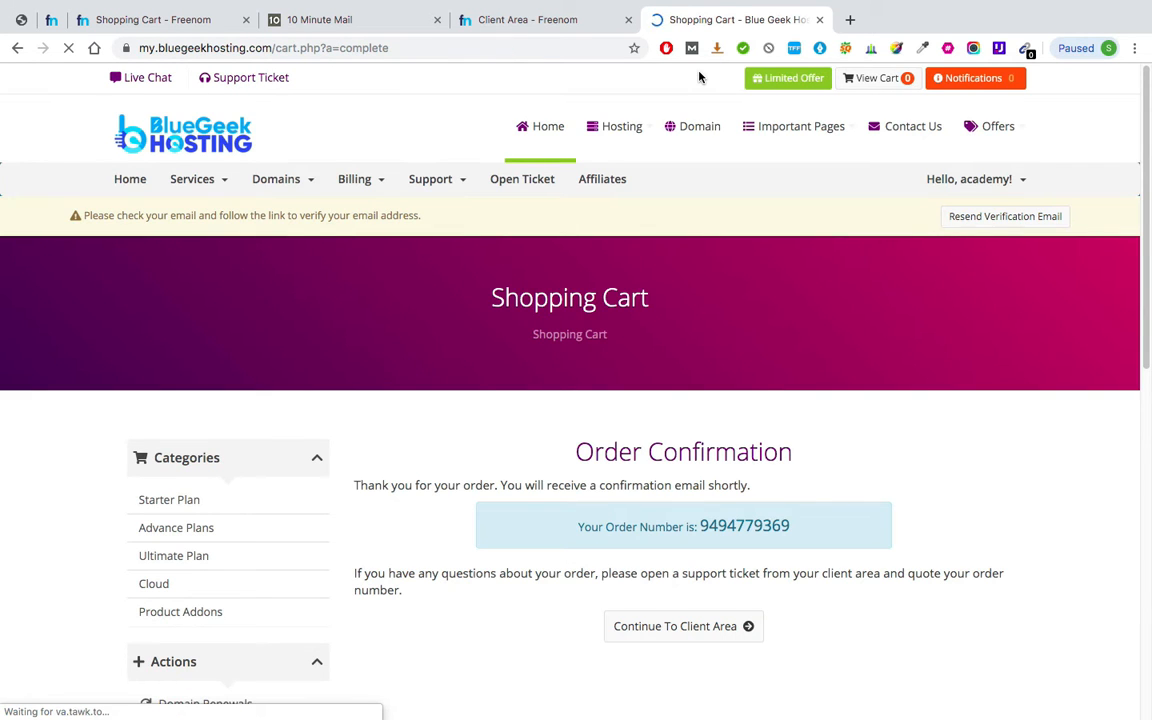
Continue to the client area and find the active Starter 3 service for acad37.tk.
scroll(698, 465, "up", 3)
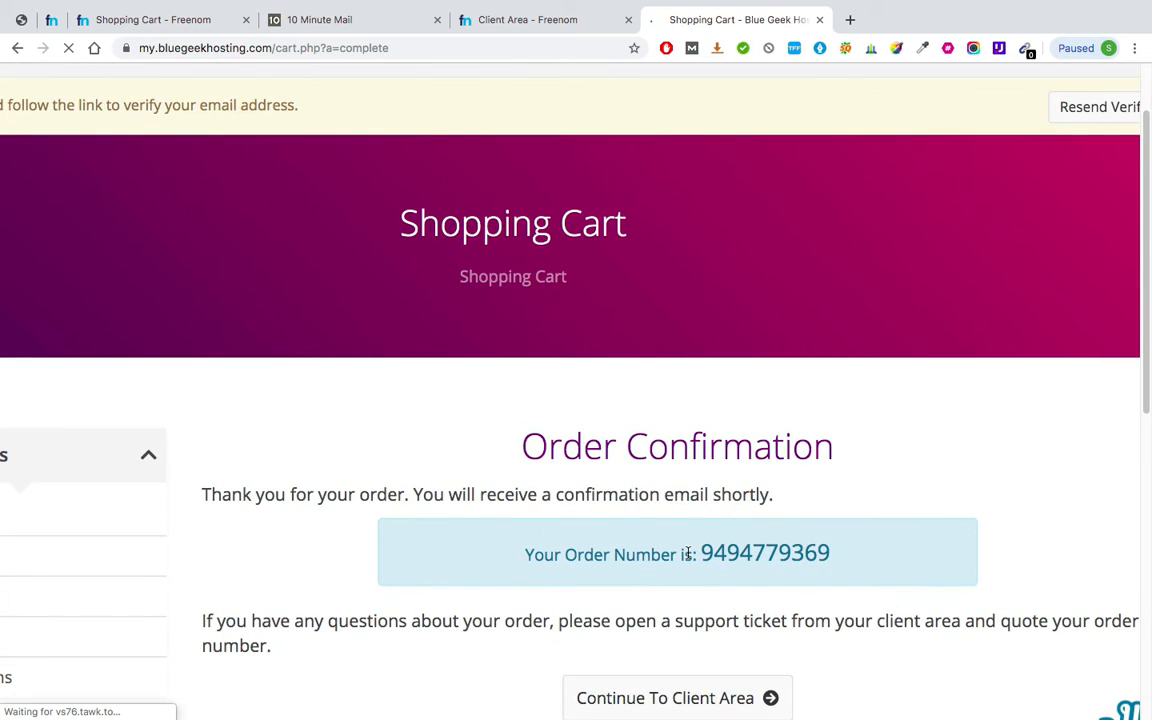
scroll(698, 465, "down", 3)
scroll(738, 571, "down", 3)
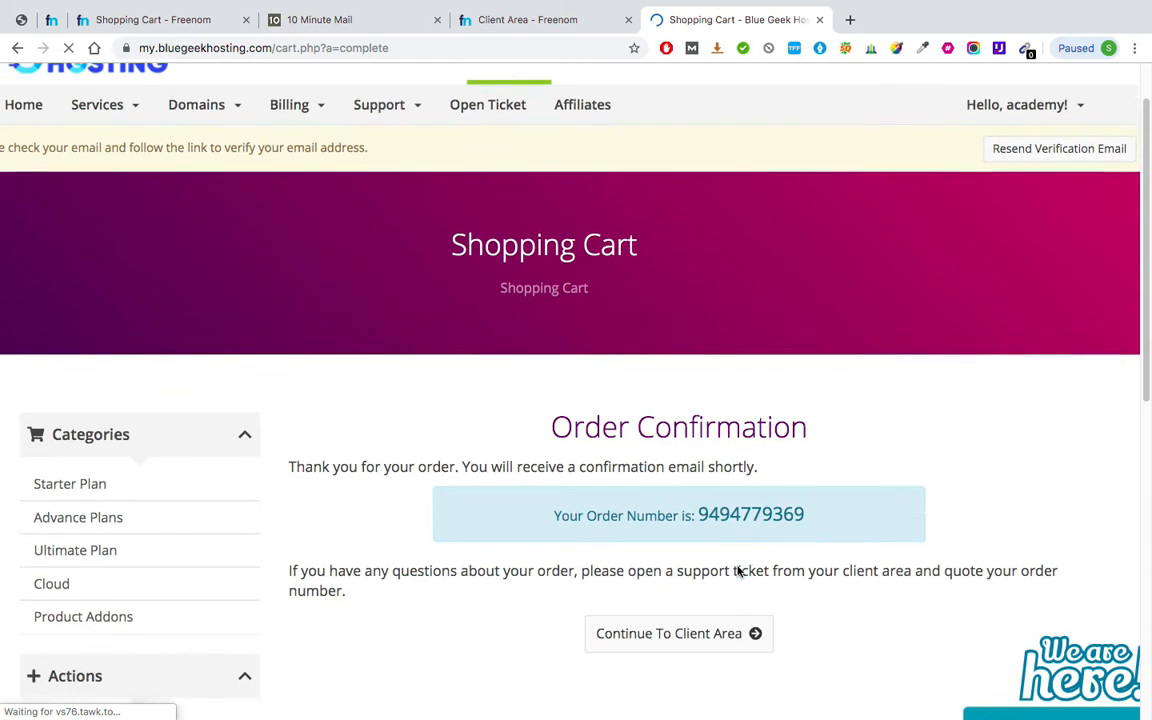
scroll(649, 515, "down", 2)
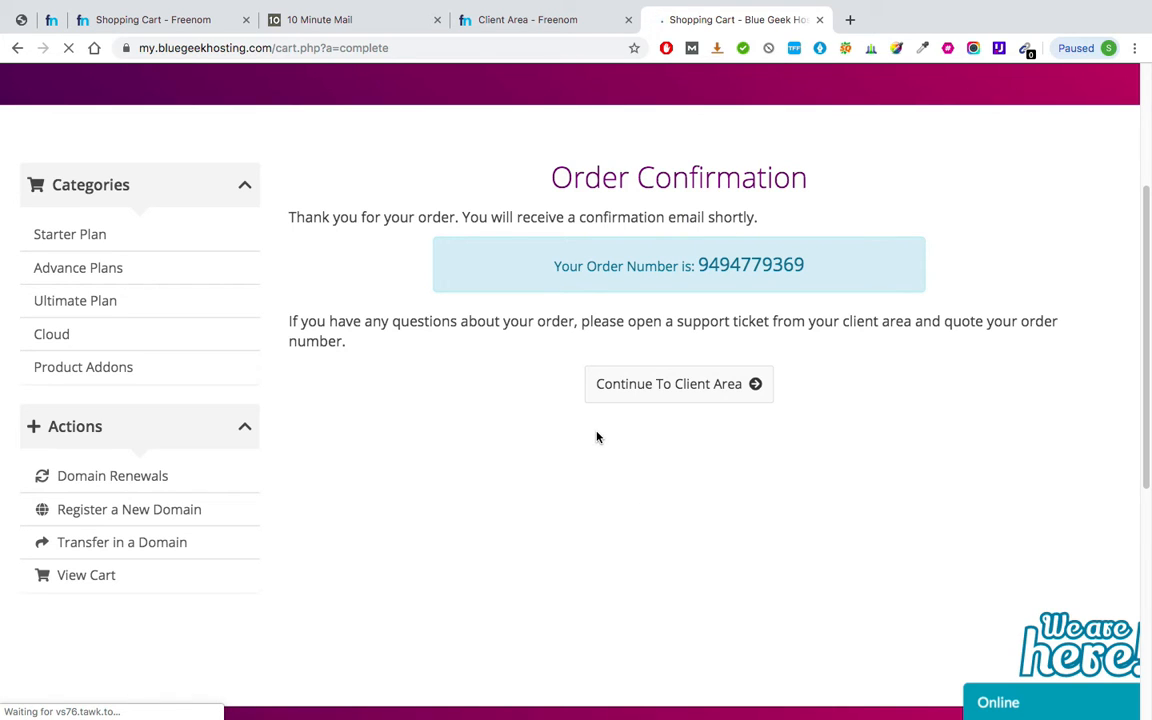
left_click(705, 391)
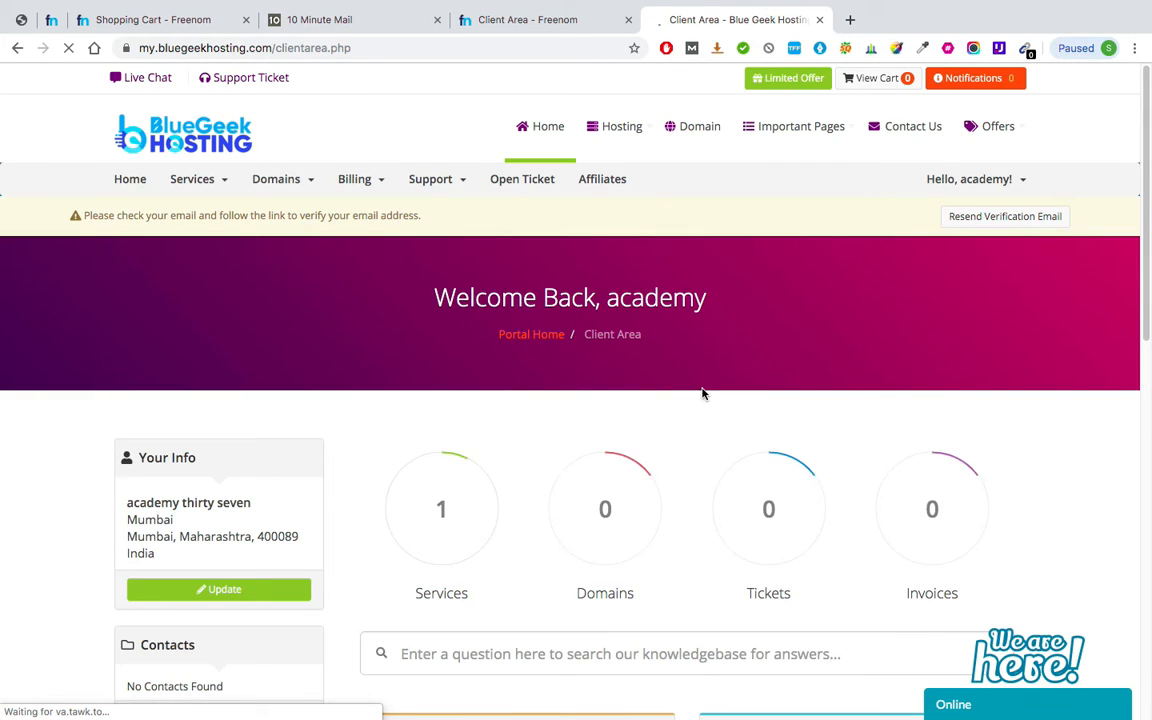
scroll(702, 393, "down", 5)
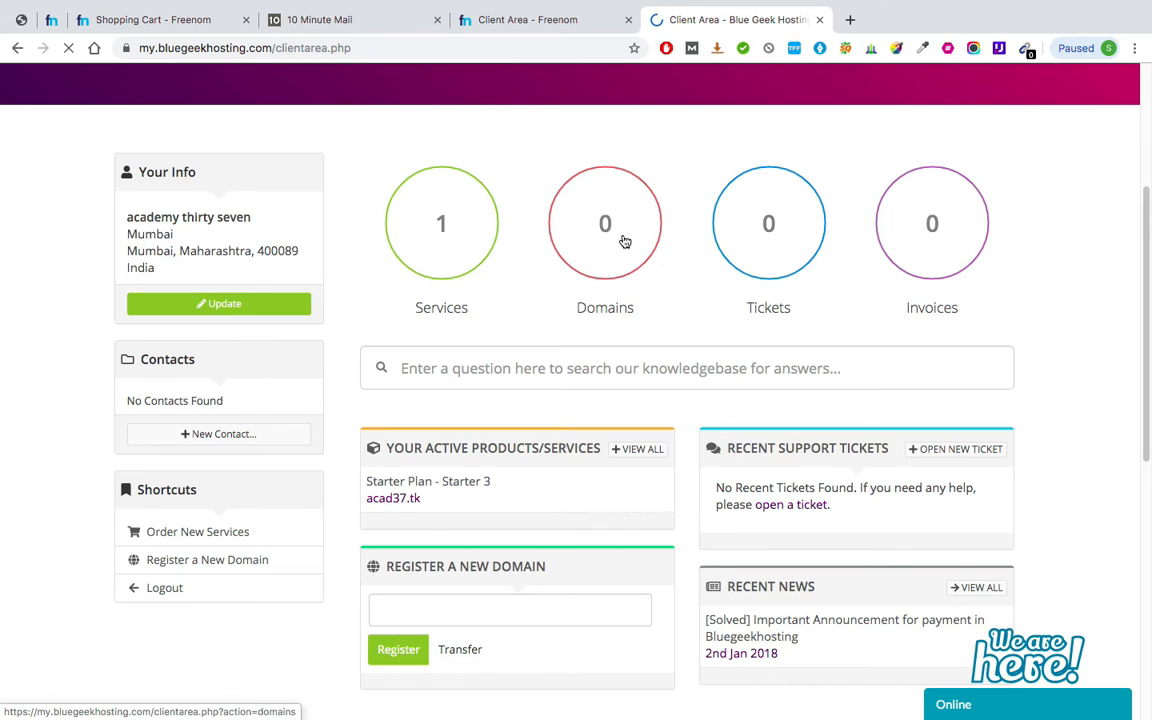
scroll(624, 242, "down", 2)
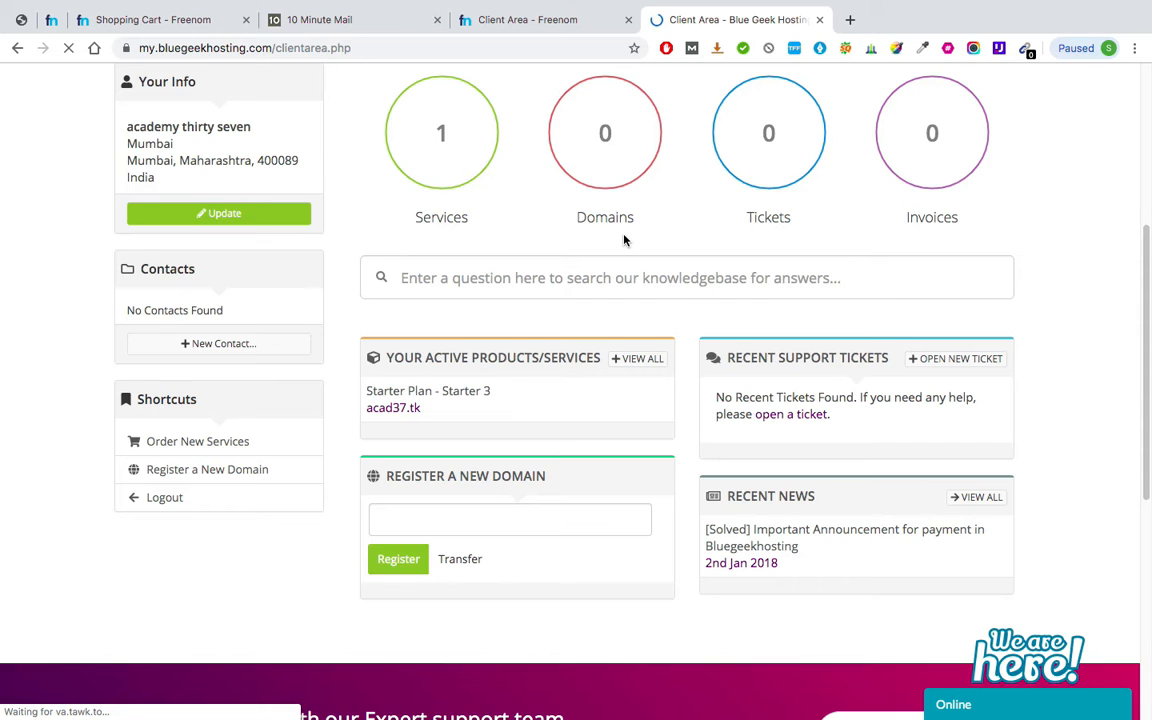
scroll(561, 236, "up", 1)
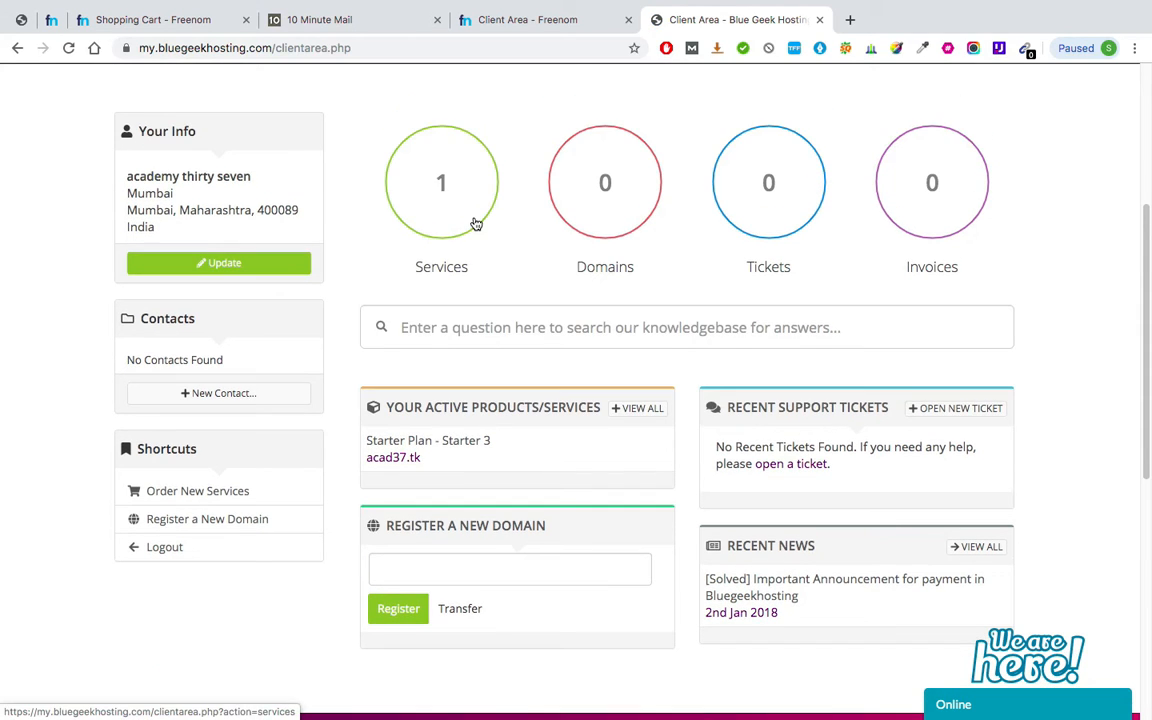
Open the 'Confirm Your Registration' email and open its verification link in a new tab.
left_click(361, 21)
scroll(386, 300, "up", 3)
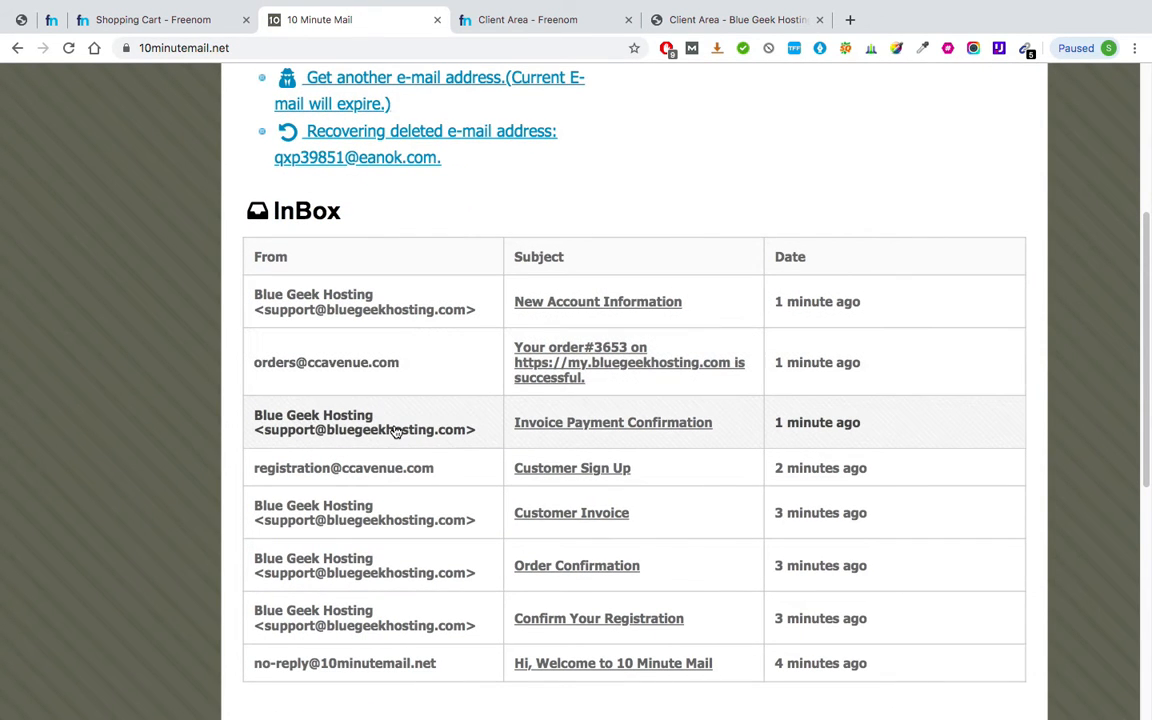
left_click(636, 424)
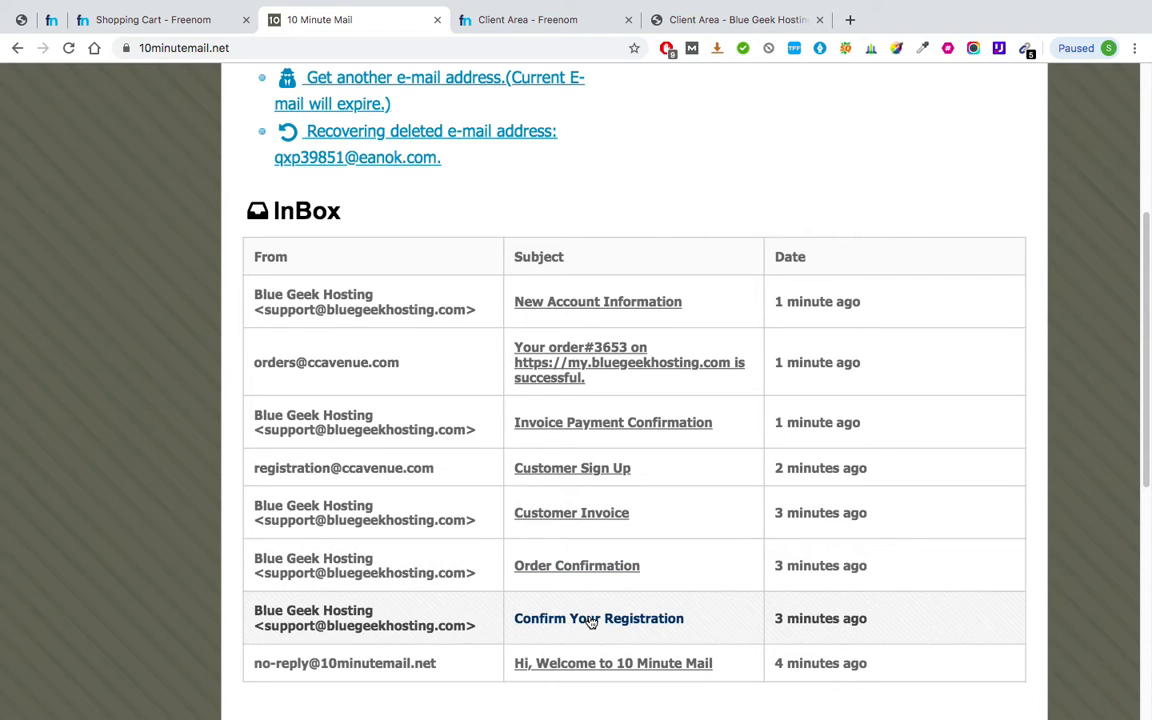
left_click(589, 619)
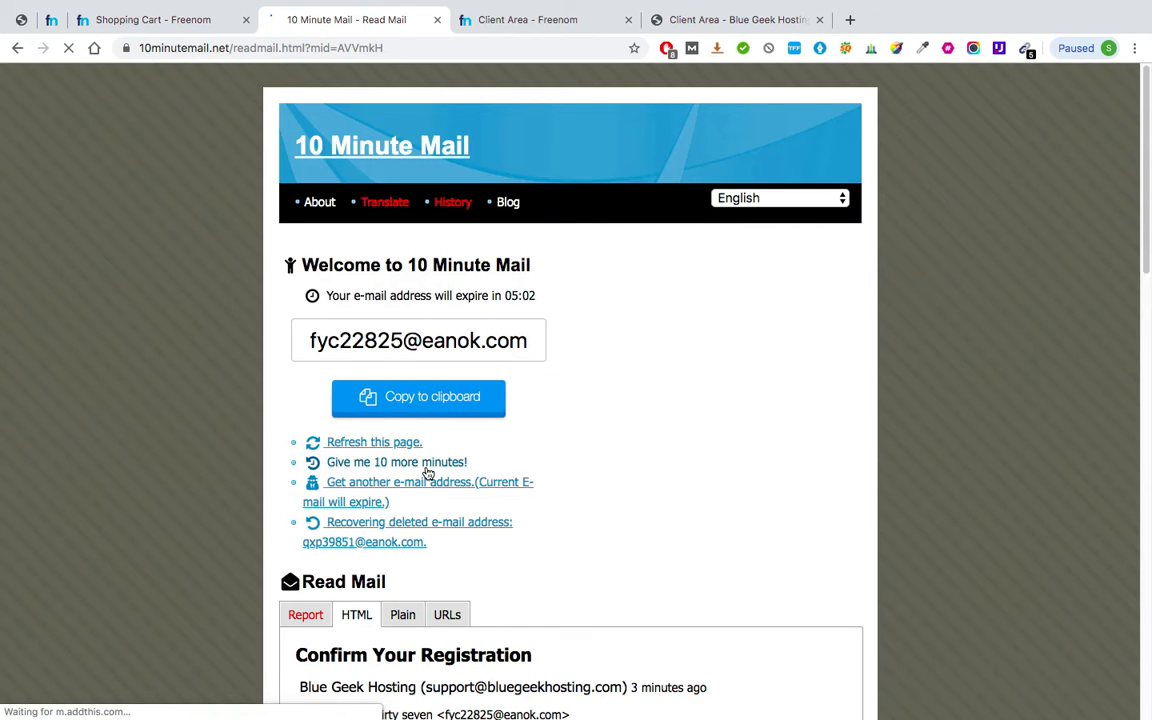
scroll(427, 473, "down", 3)
scroll(427, 473, "down", 3)
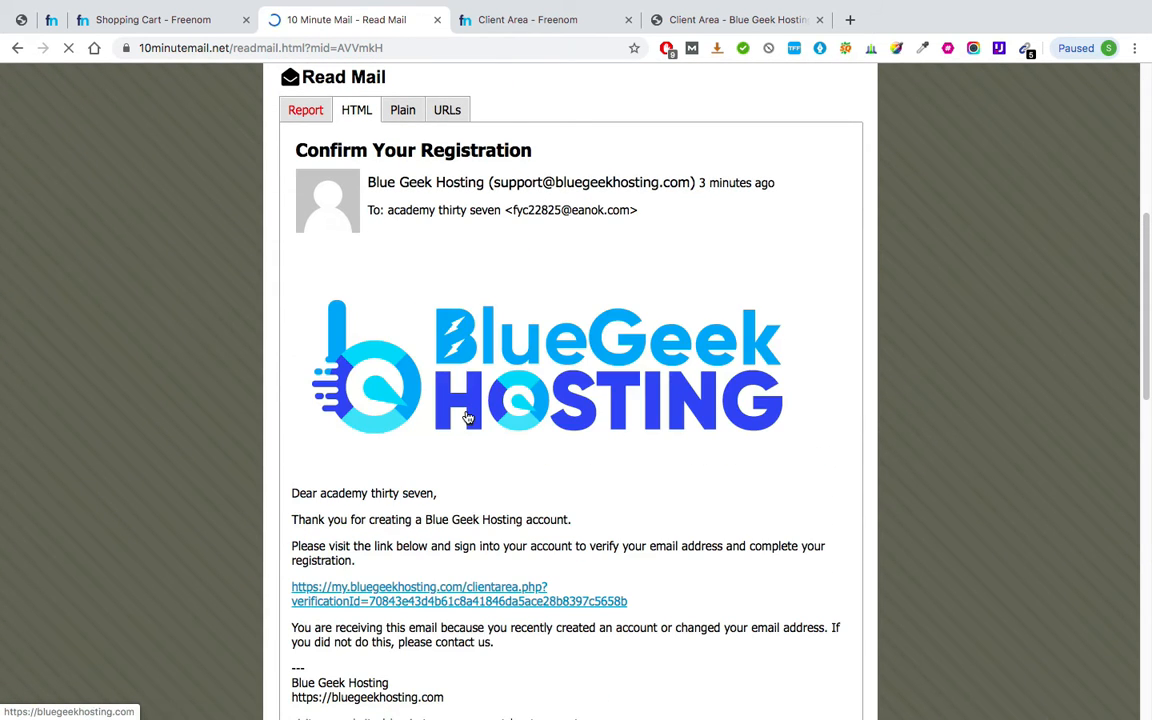
left_click(459, 596)
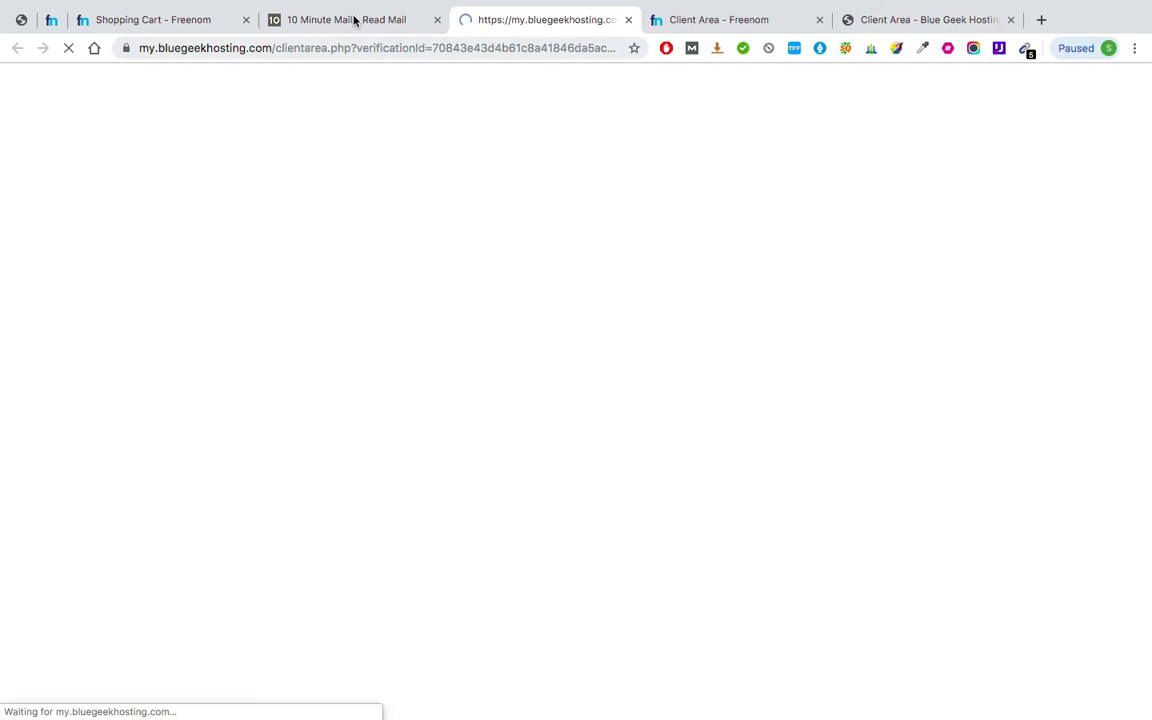
Back in 10 Minute Mail, open the 'New Account Information' email.
left_click(347, 20)
scroll(330, 186, "up", 5)
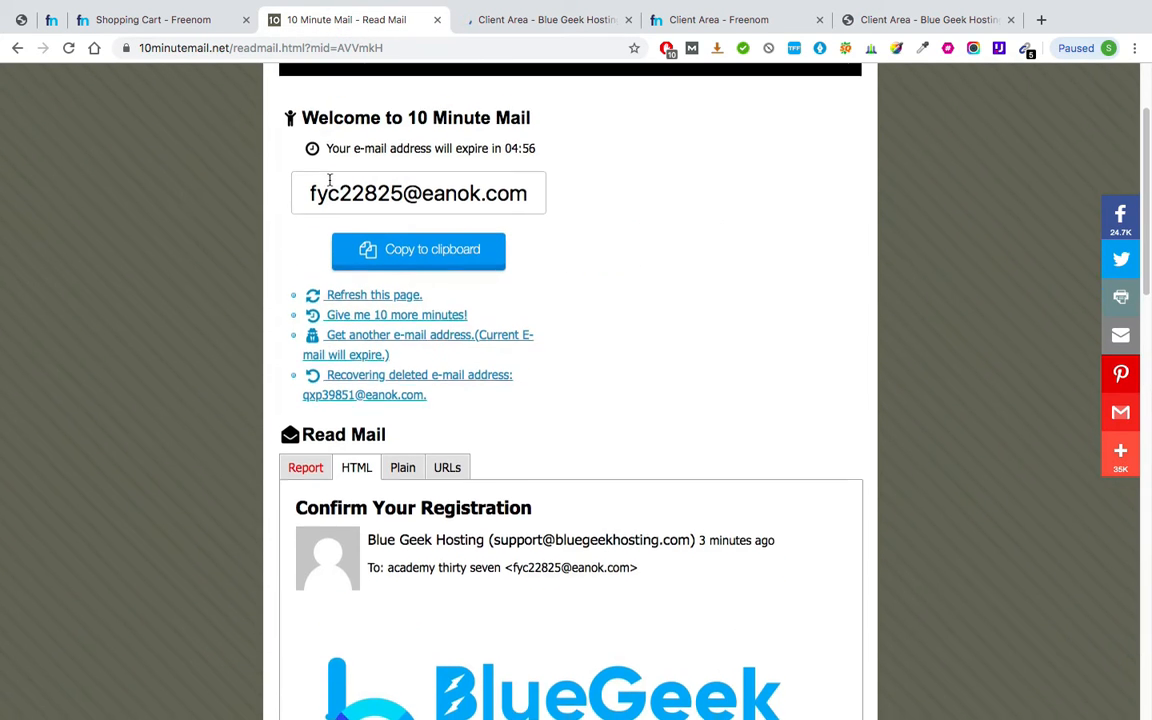
scroll(368, 327, "down", 15)
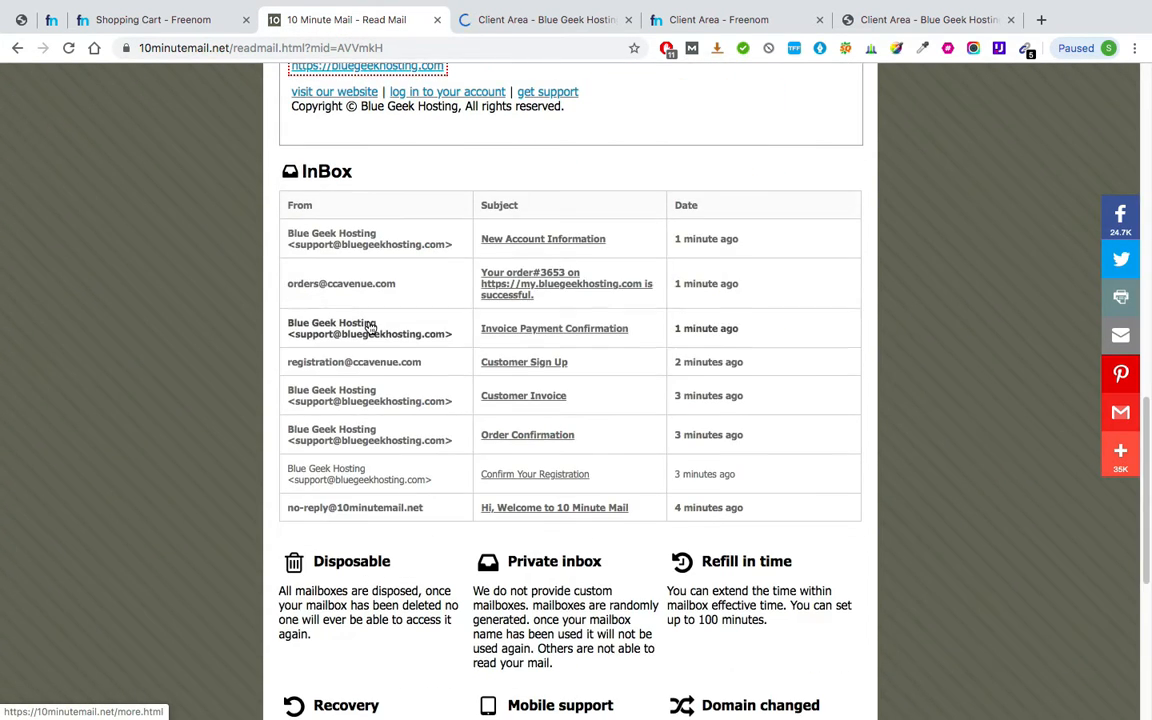
left_click(507, 250)
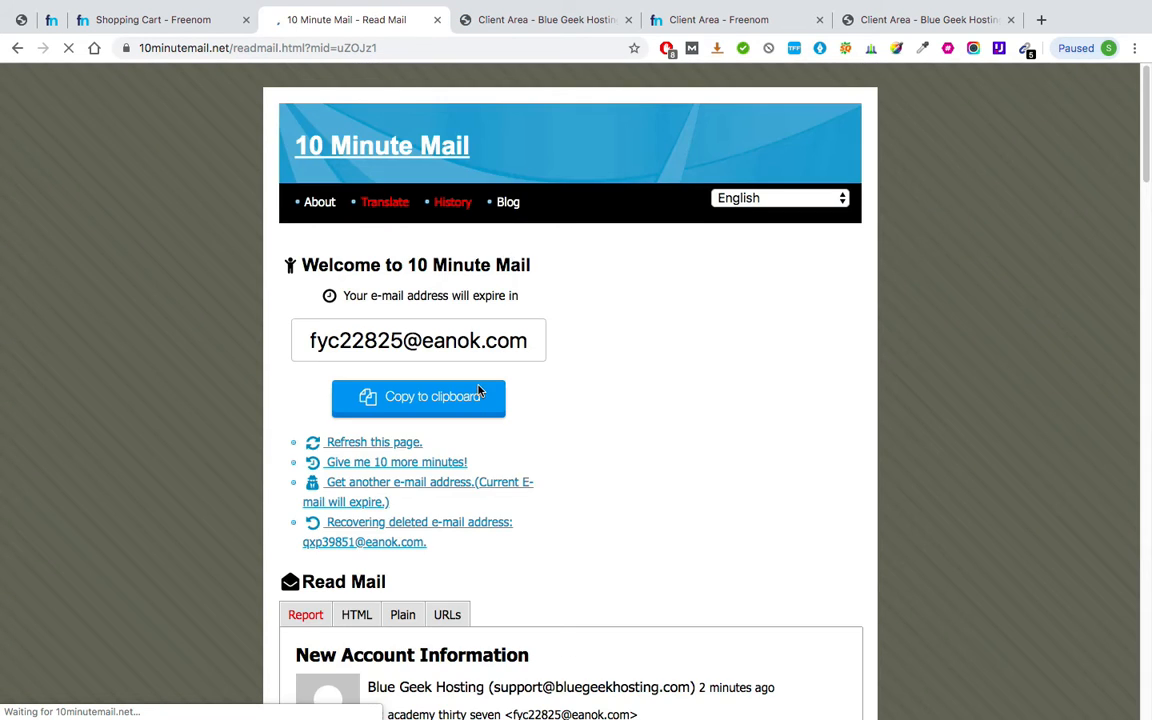
Capture a region screenshot of the email's hosting account details.
scroll(479, 390, "down", 6)
scroll(480, 392, "down", 3)
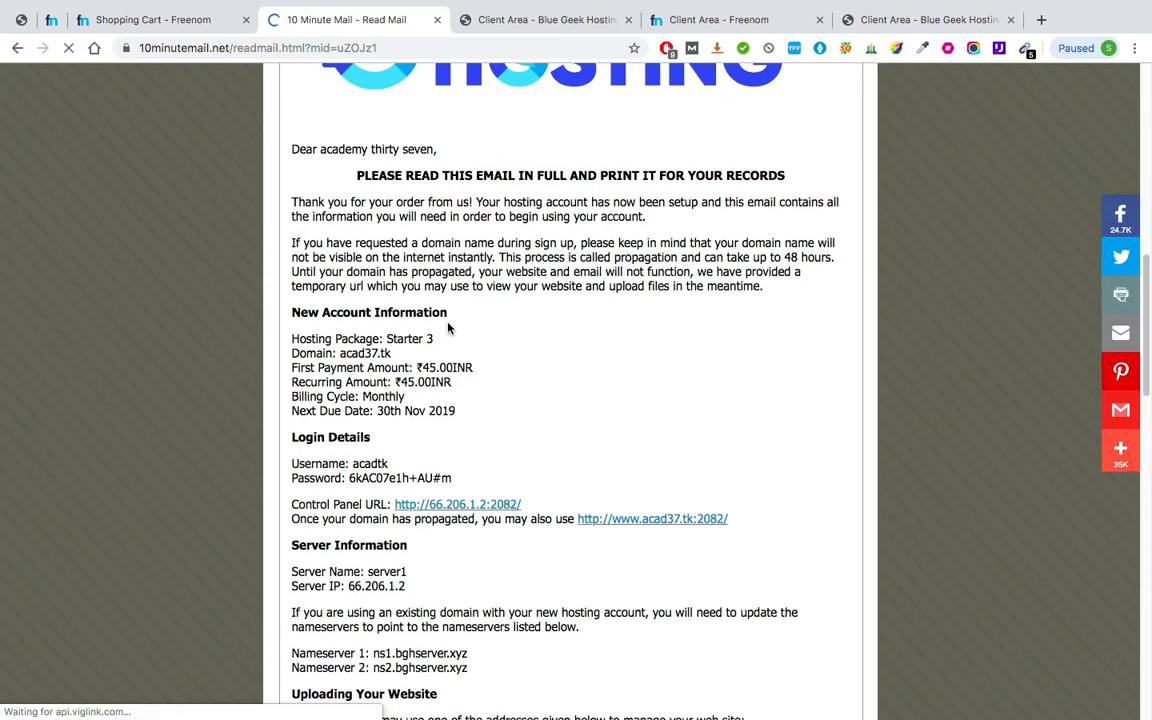
left_click(451, 363)
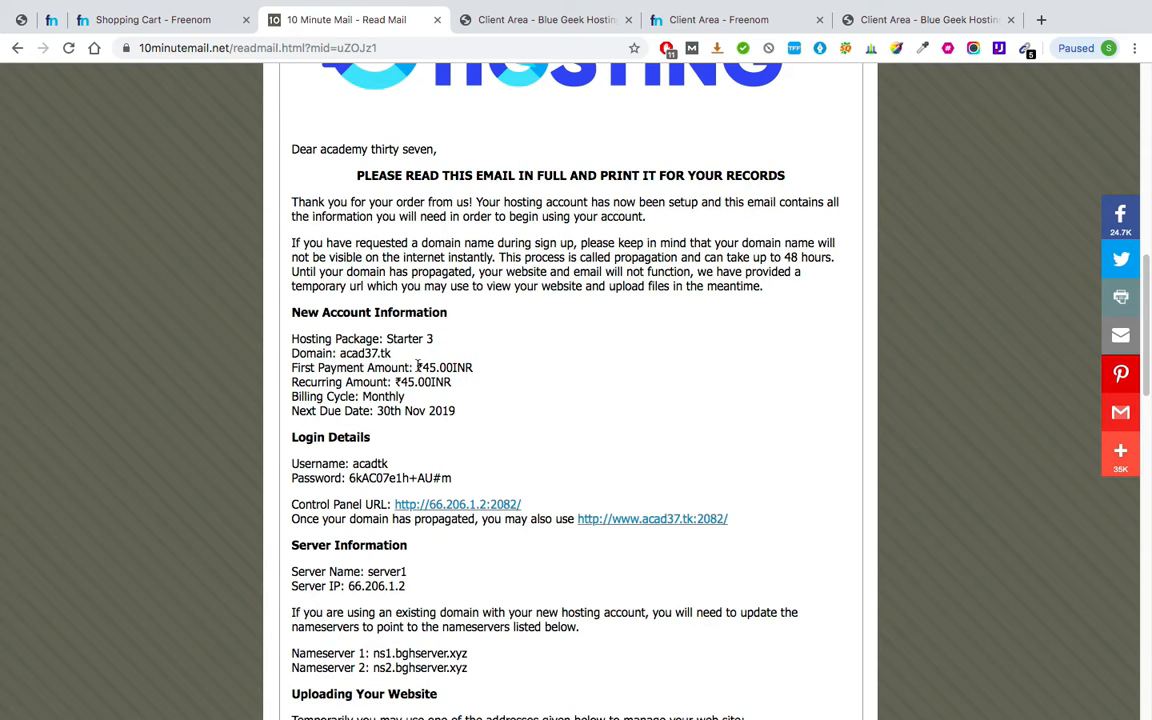
scroll(417, 365, "down", 1)
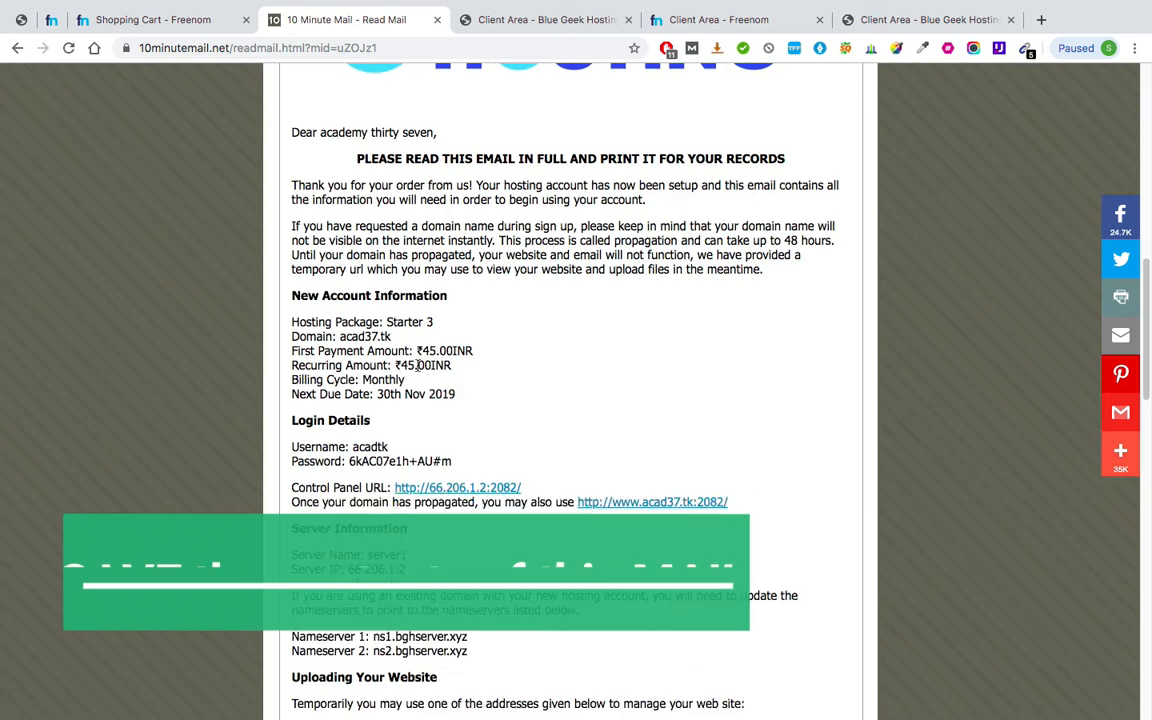
scroll(417, 366, "down", 3)
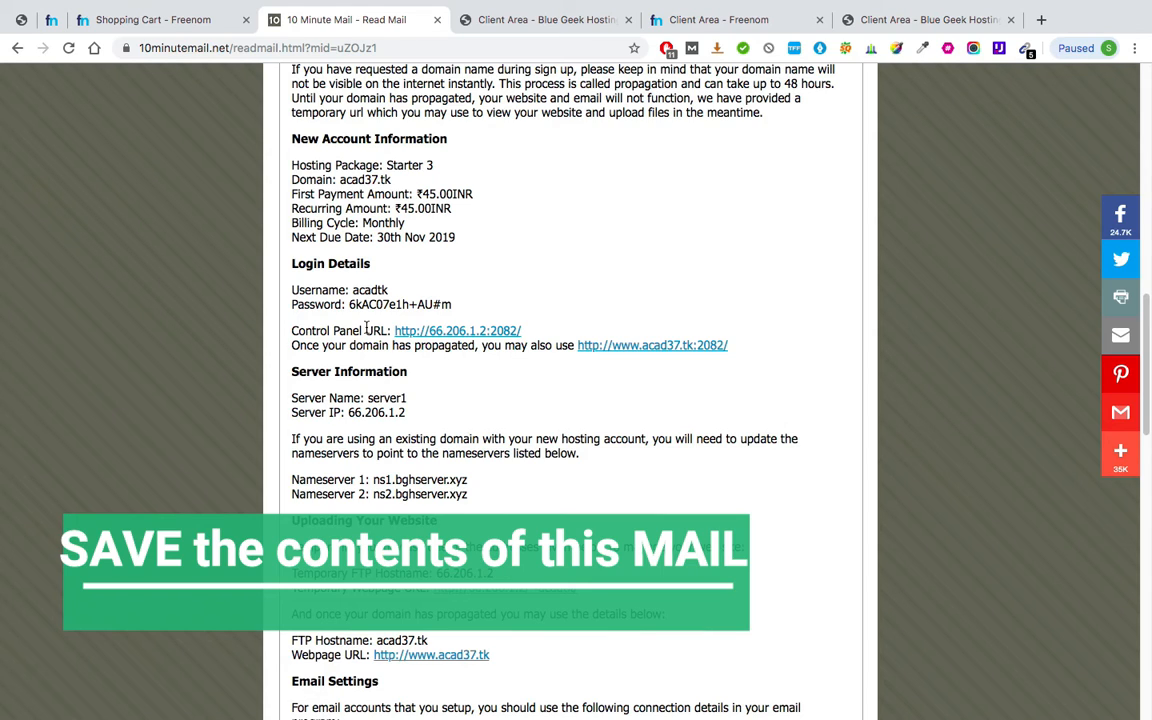
key("super+shift+4")
left_click_drag(286, 130, 839, 676)
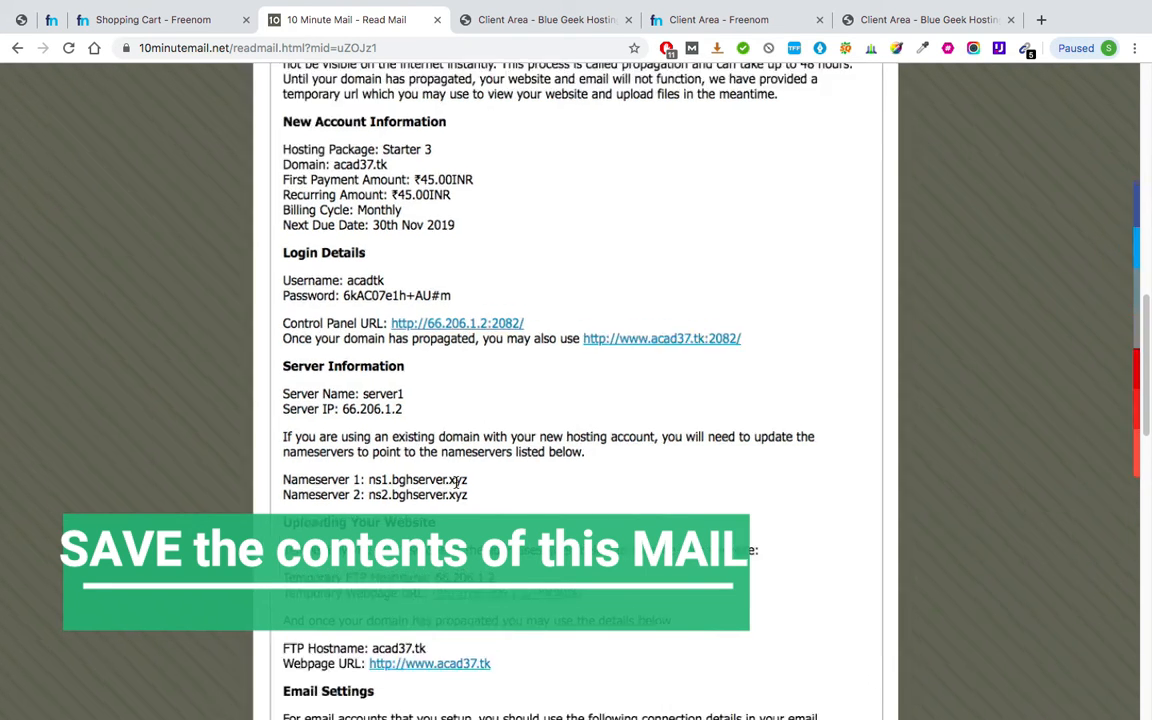
Select the nameserver lines, zoom the page out, and open the Control Panel URL.
scroll(456, 483, "up", 5)
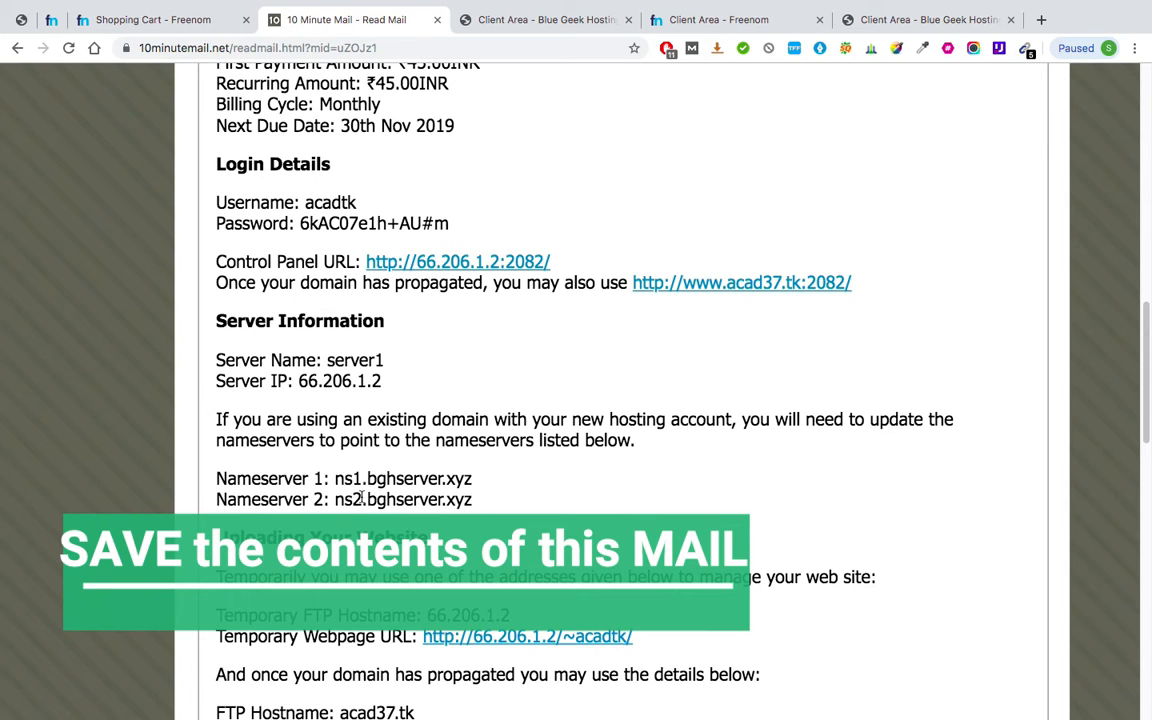
triple_click(427, 477)
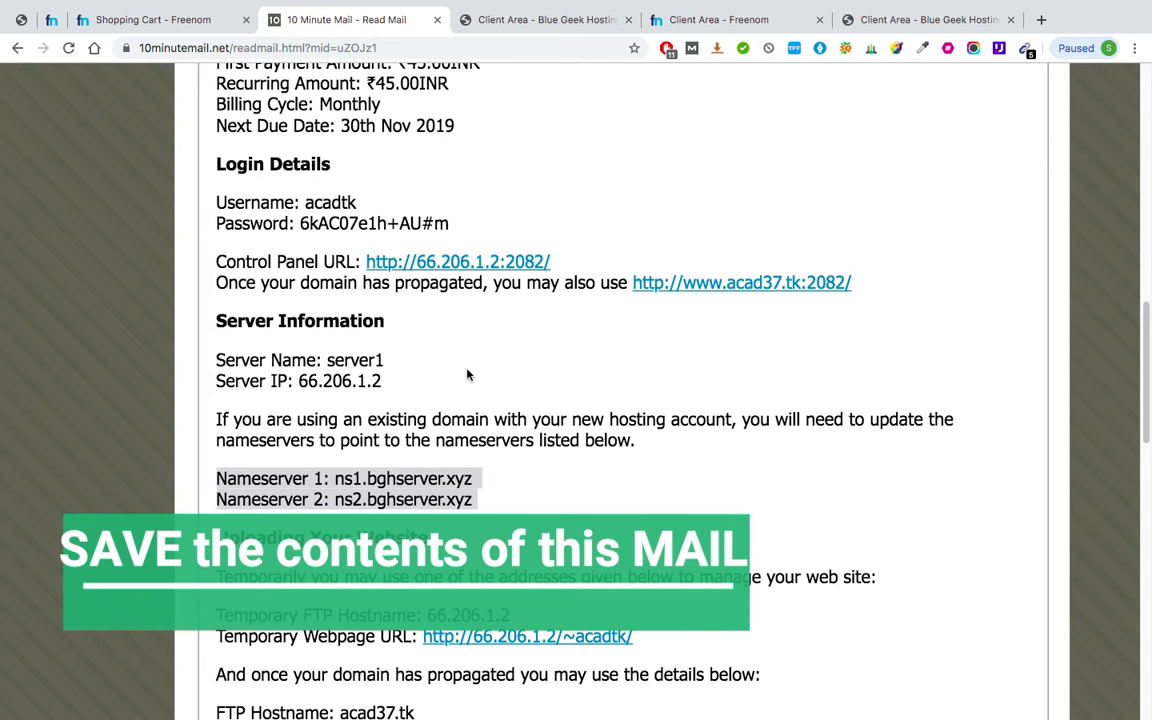
key("super+minus")
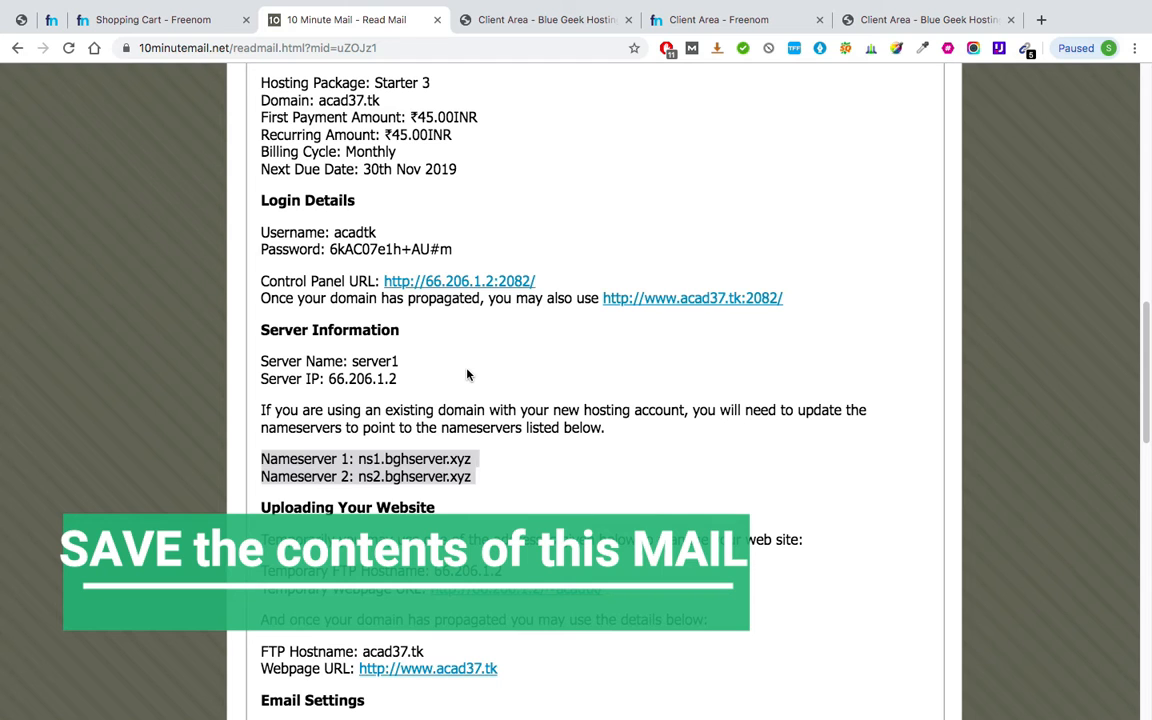
key("super+minus")
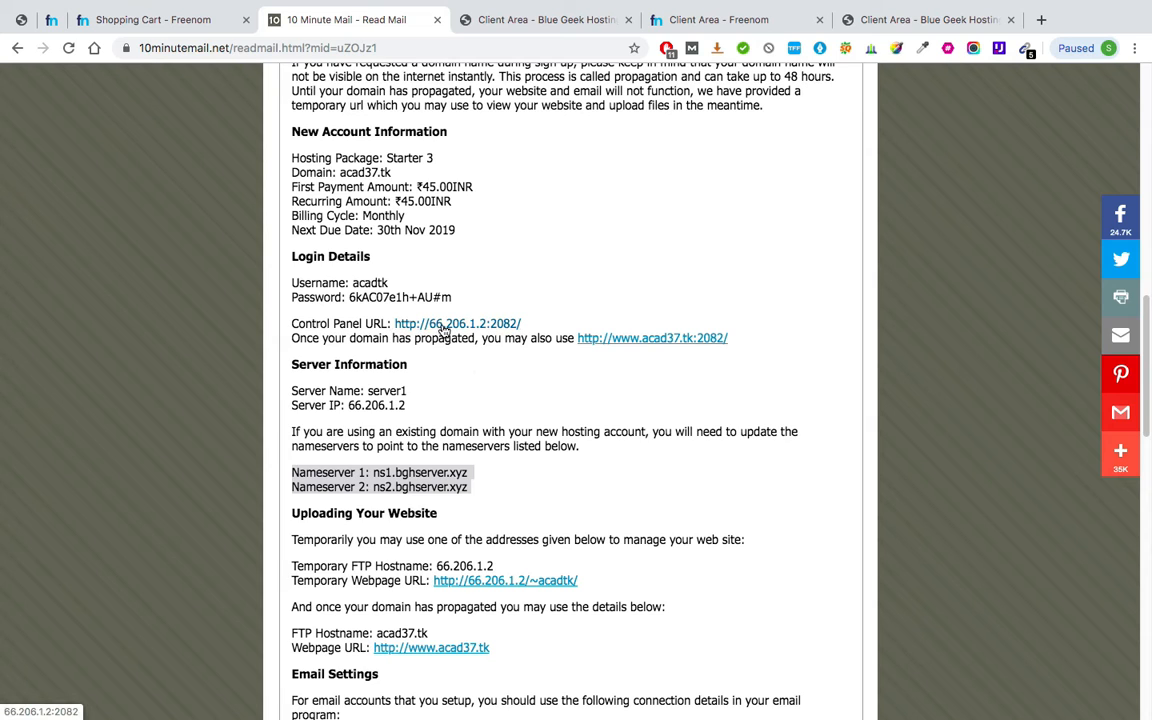
left_click(449, 326, "super")
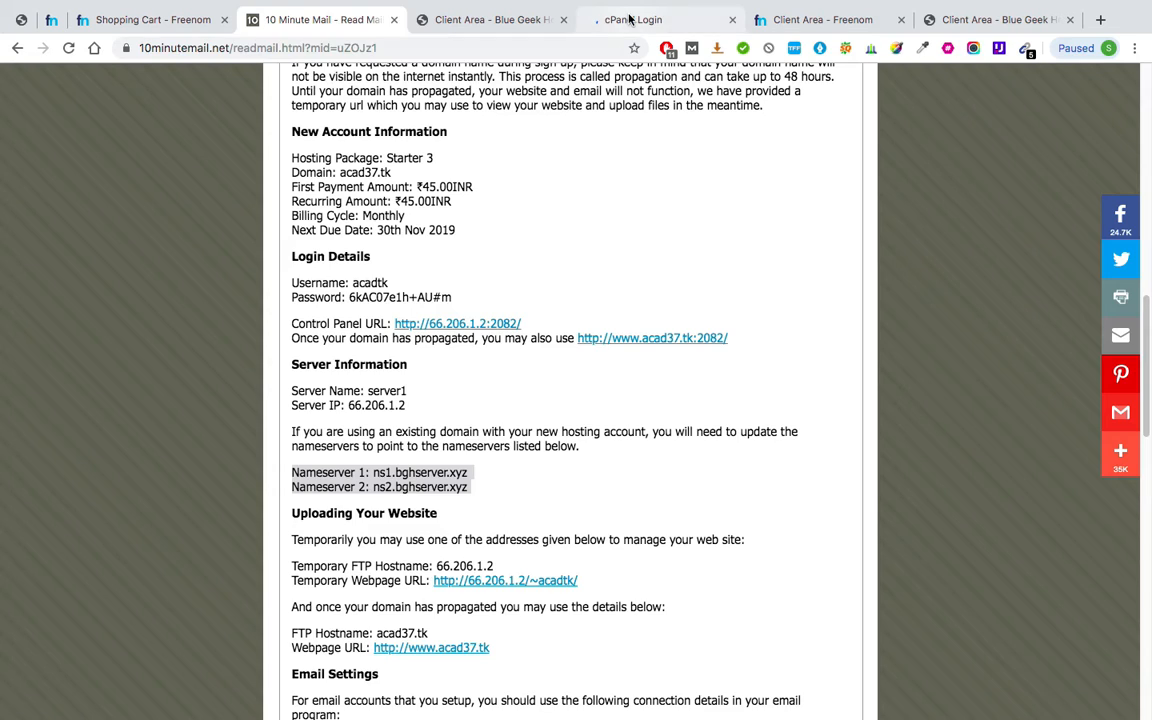
Bookmark the cPanel Login page.
left_click(582, 22)
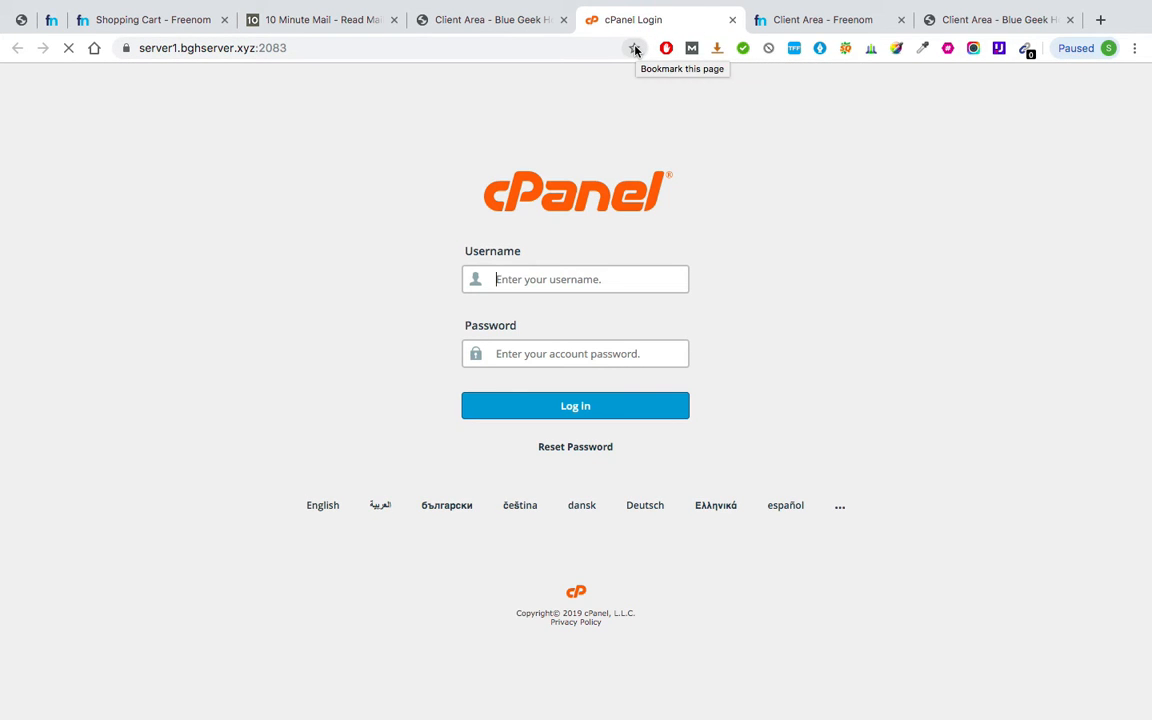
left_click(635, 49)
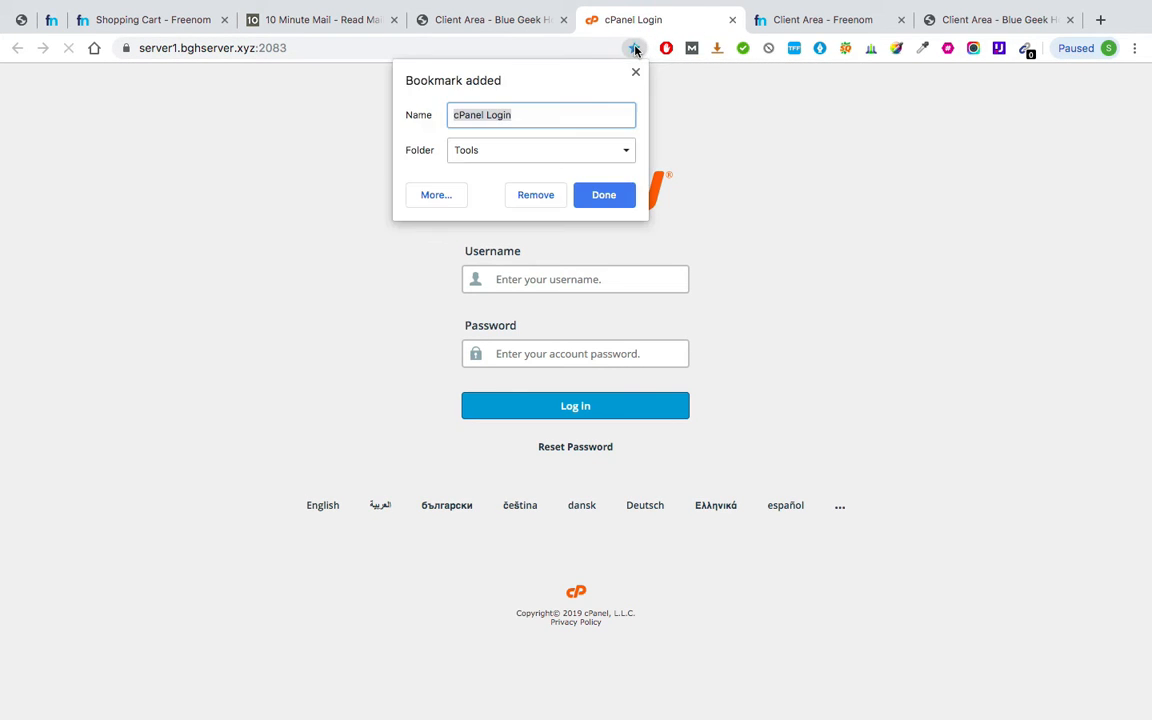
left_click(603, 196)
Copy the account username from the hosting email into the cPanel username field.
left_click(515, 20)
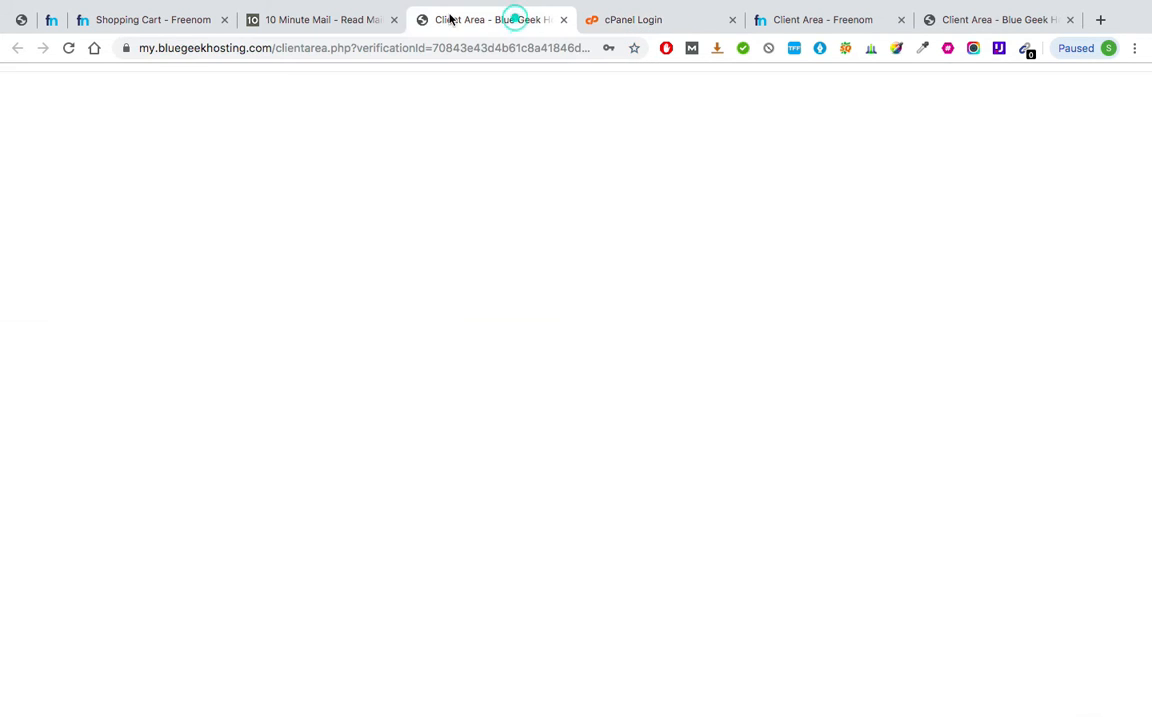
left_click(325, 19)
double_click(370, 283)
key("ctrl+c")
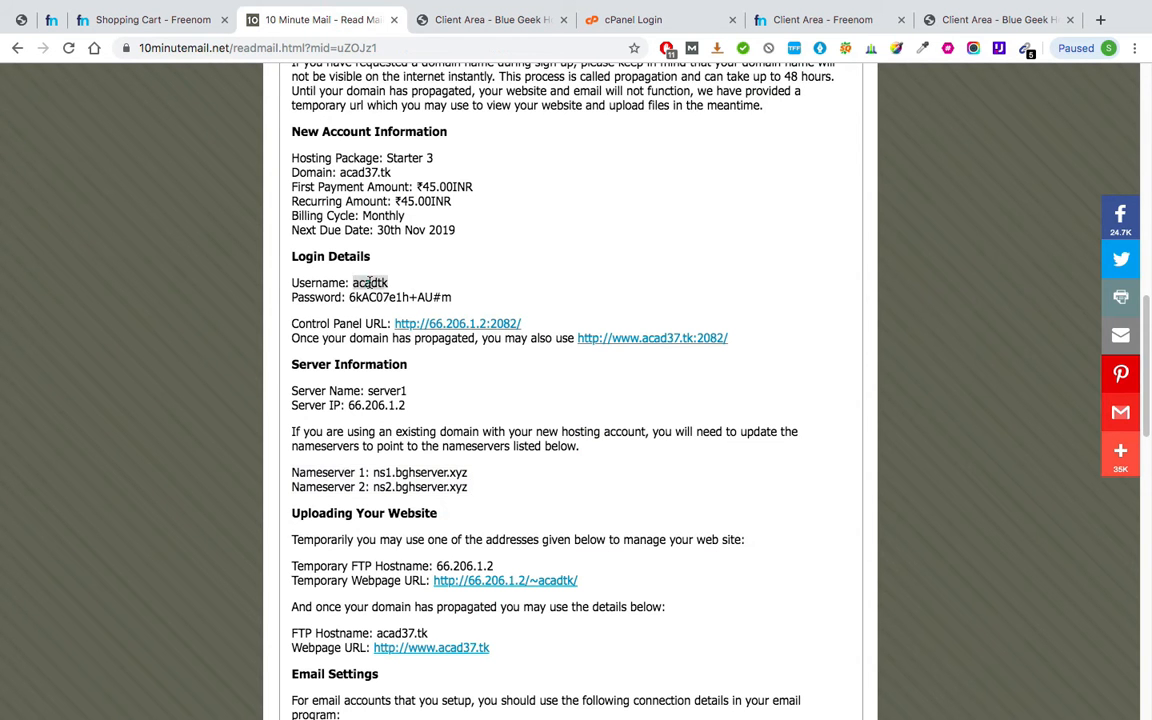
left_click(620, 19)
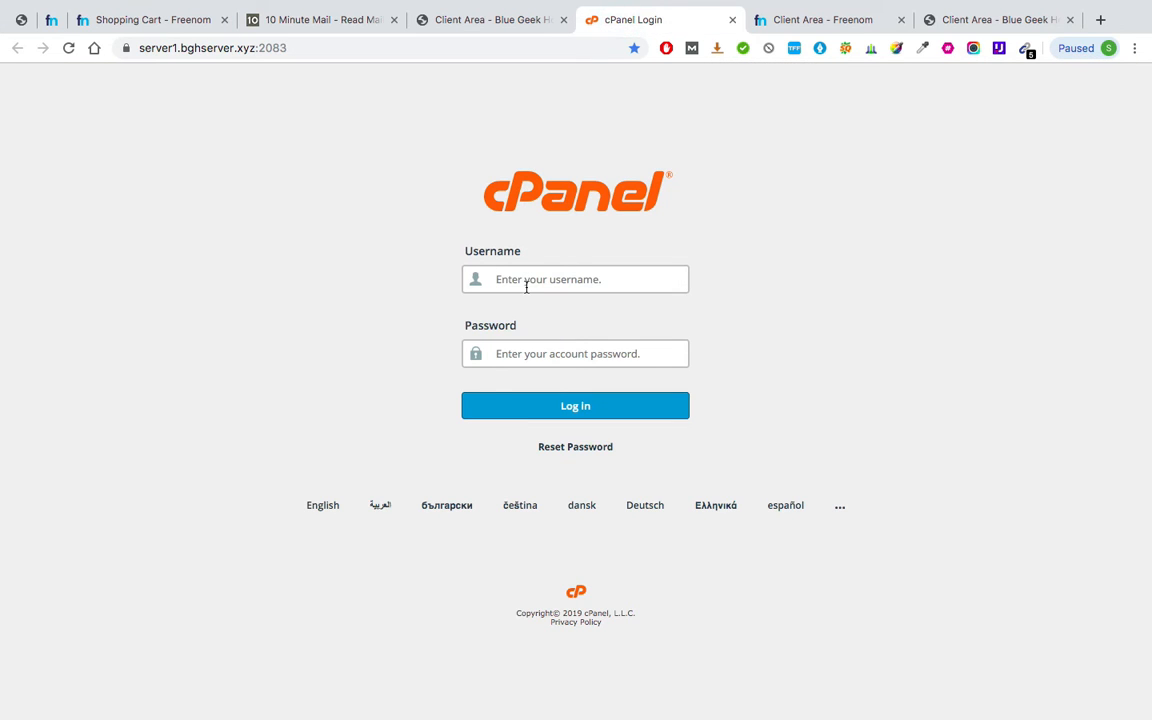
left_click(527, 281)
key("ctrl+v")
Copy the account password from the email into cPanel's password field and log in.
left_click(491, 19)
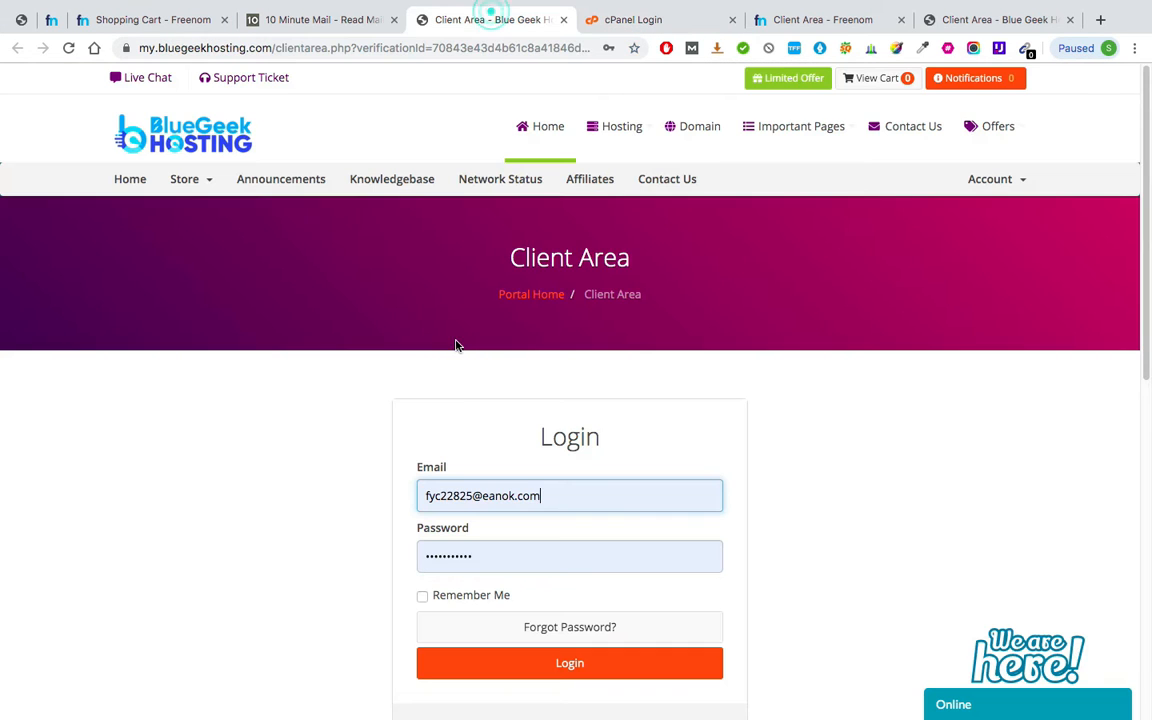
left_click(364, 20)
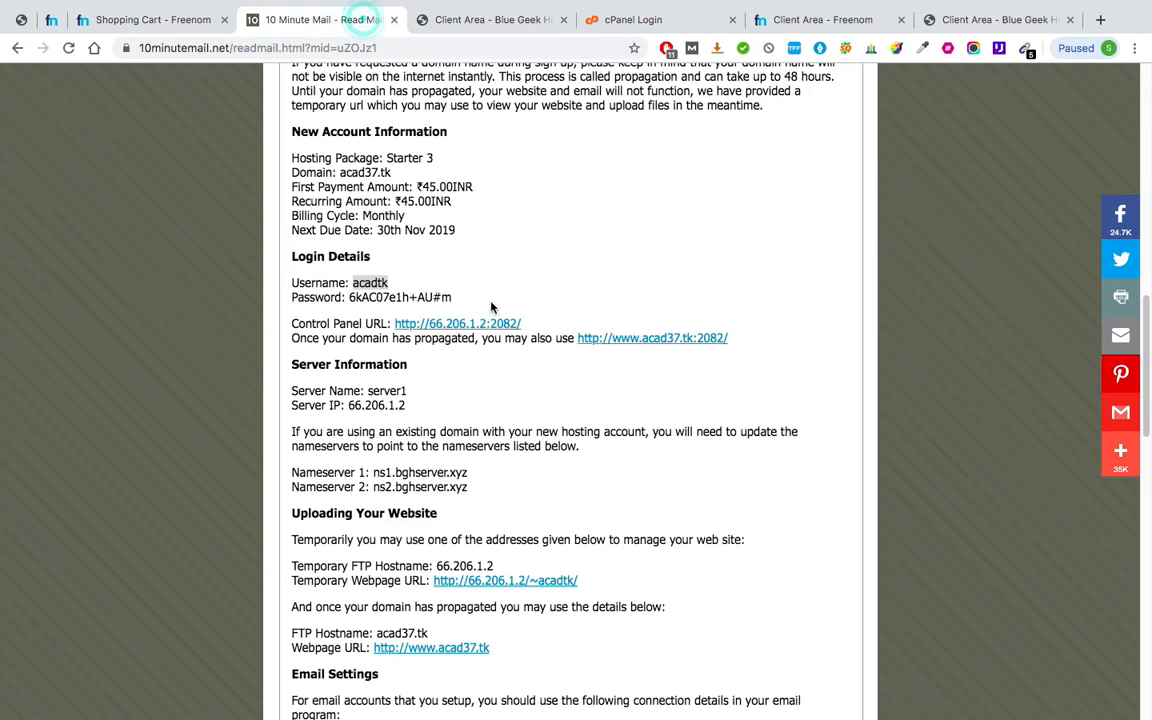
double_click(376, 298)
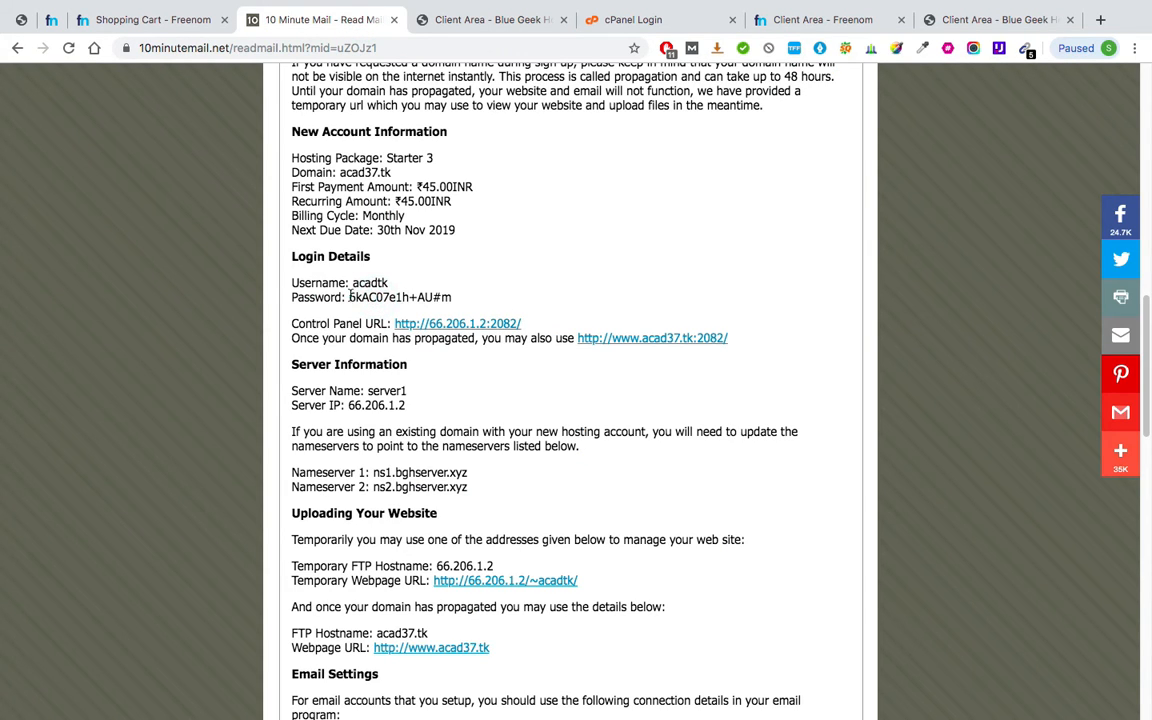
left_click_drag(376, 297, 469, 296)
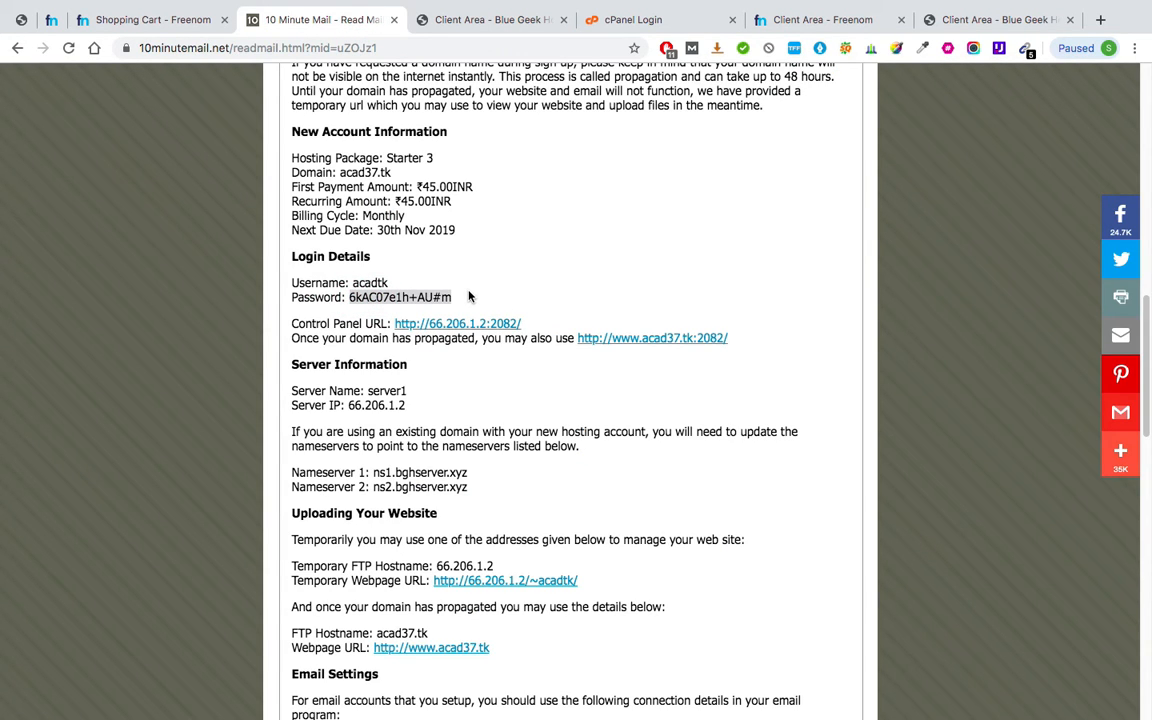
left_click(630, 20)
left_click(560, 352)
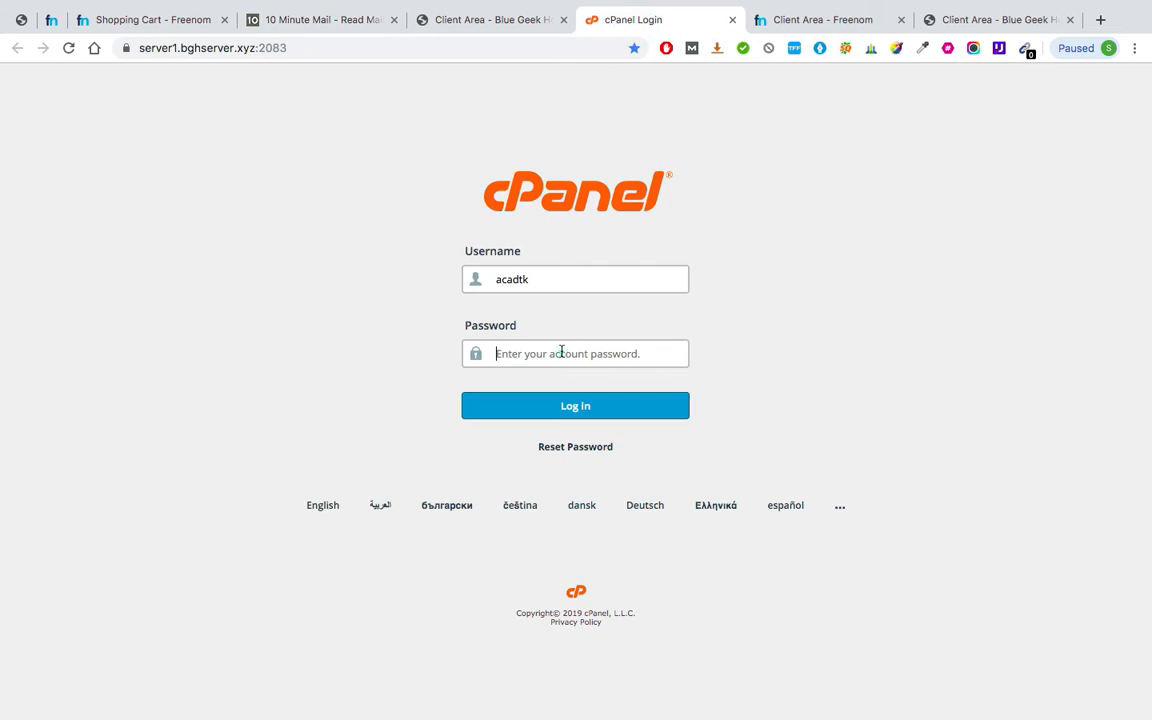
key("super+v")
left_click(560, 405)
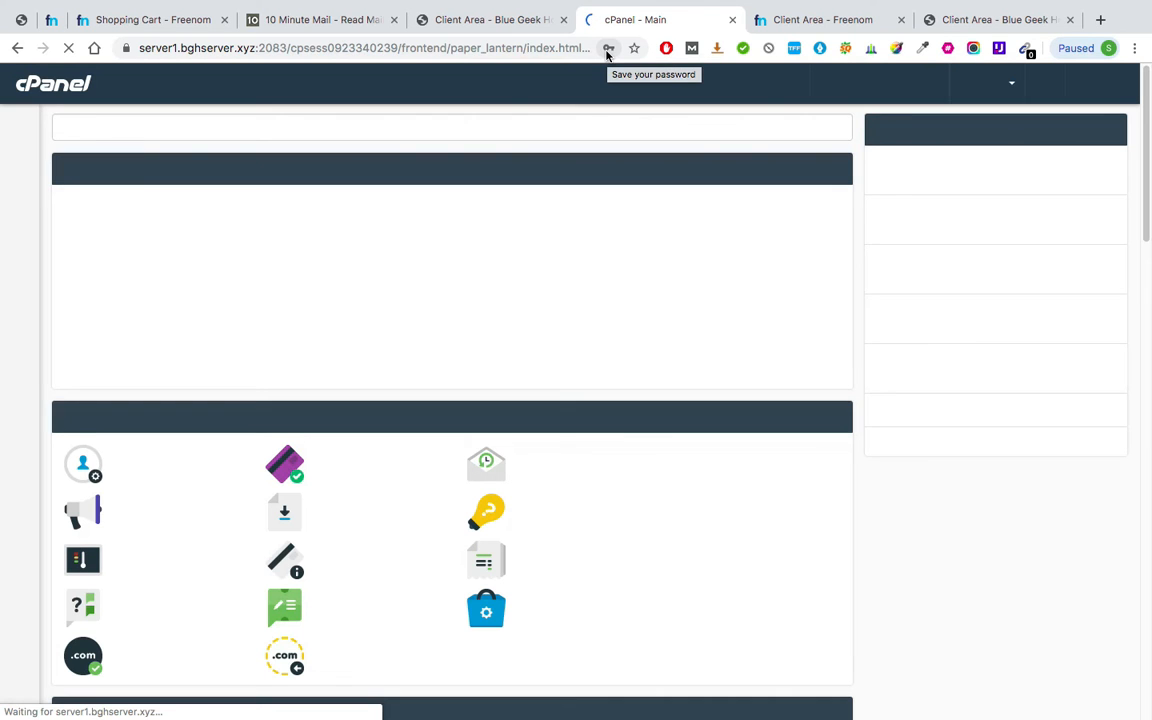
left_click(608, 50)
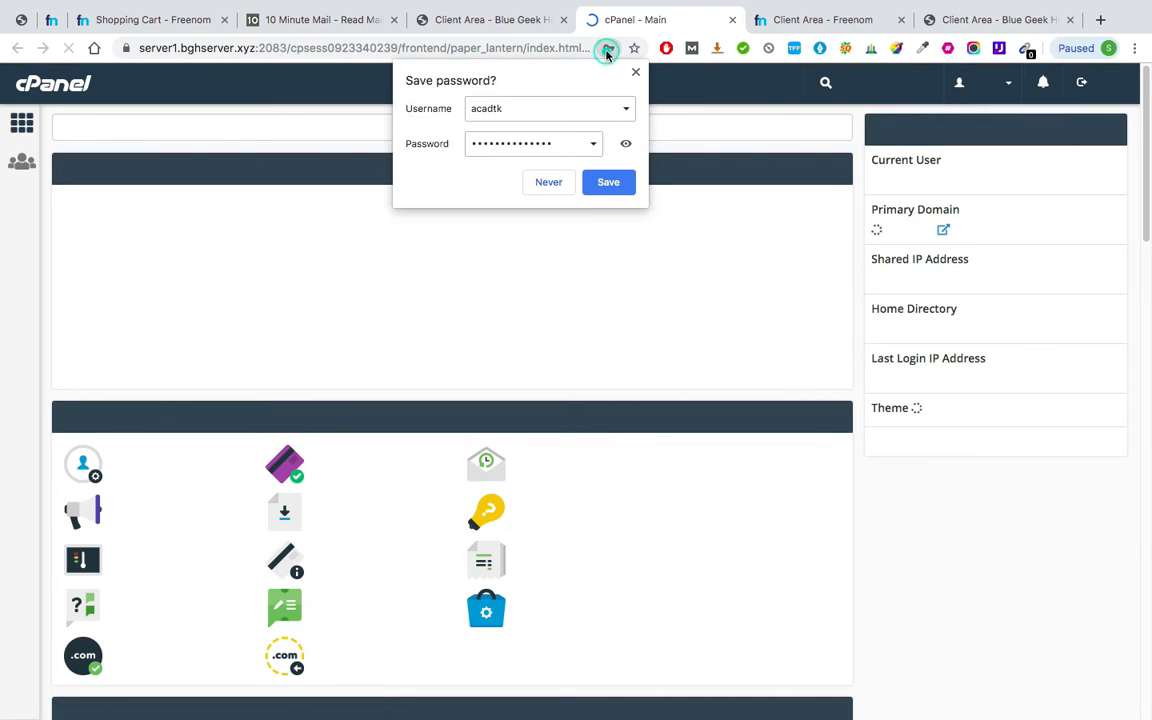
left_click(605, 180)
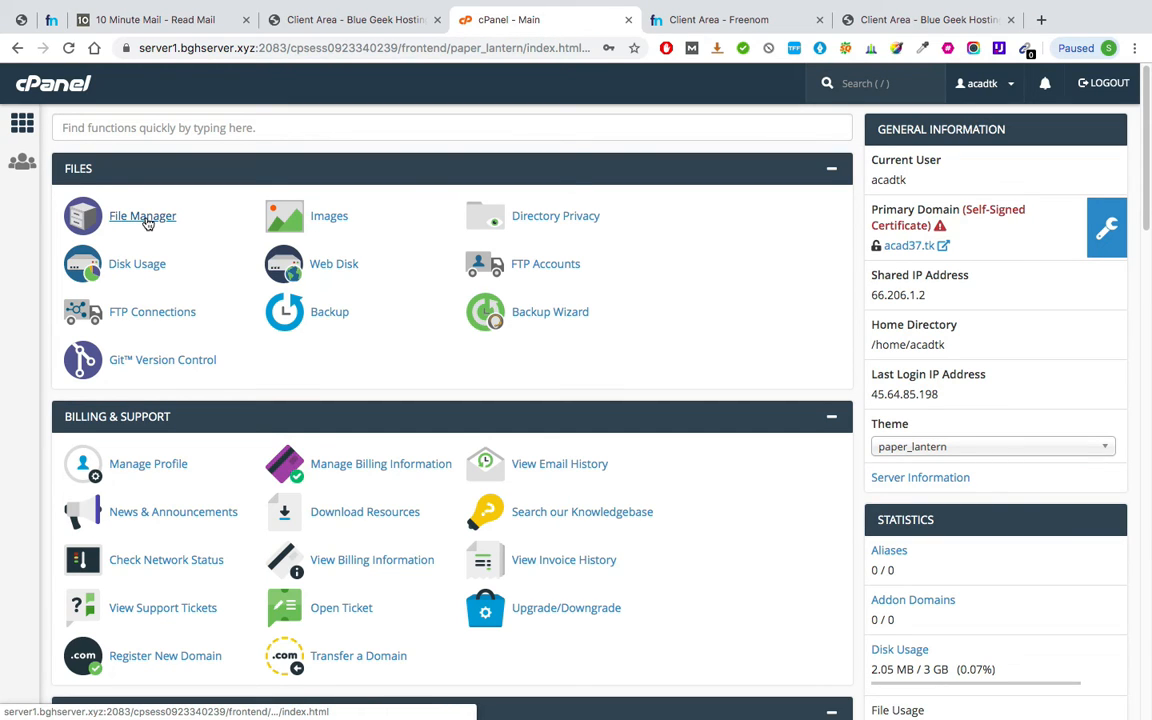
scroll(147, 222, "down", 5)
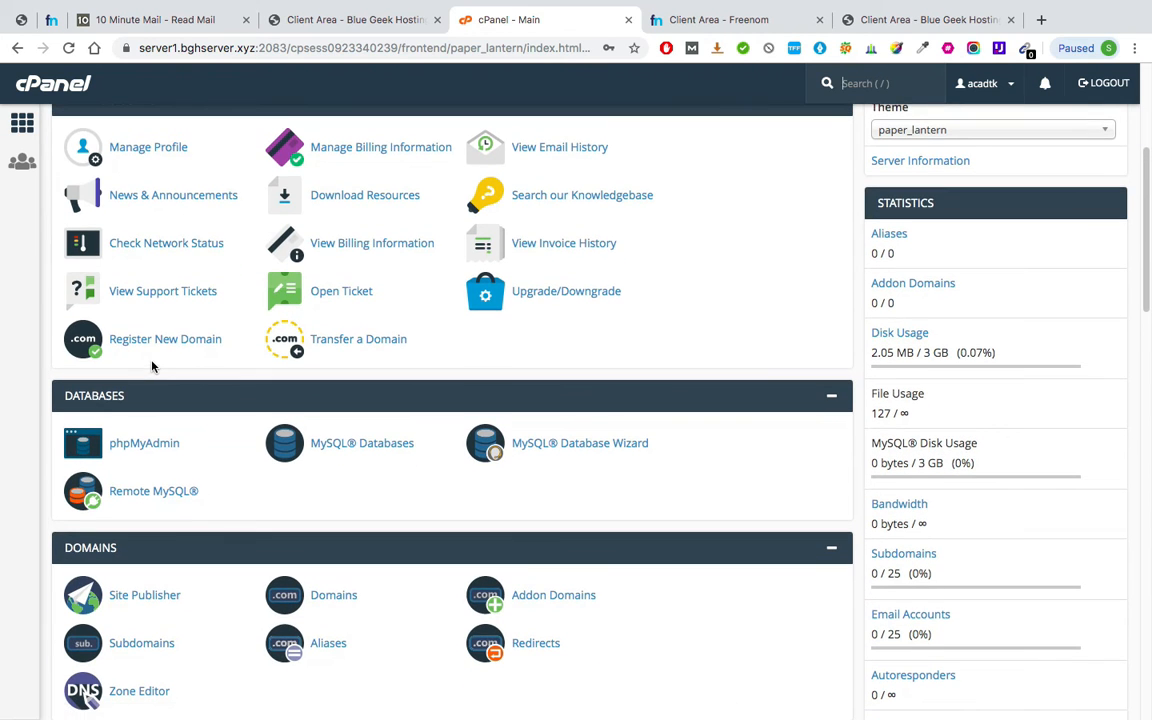
scroll(154, 363, "down", 3)
scroll(140, 325, "up", 2)
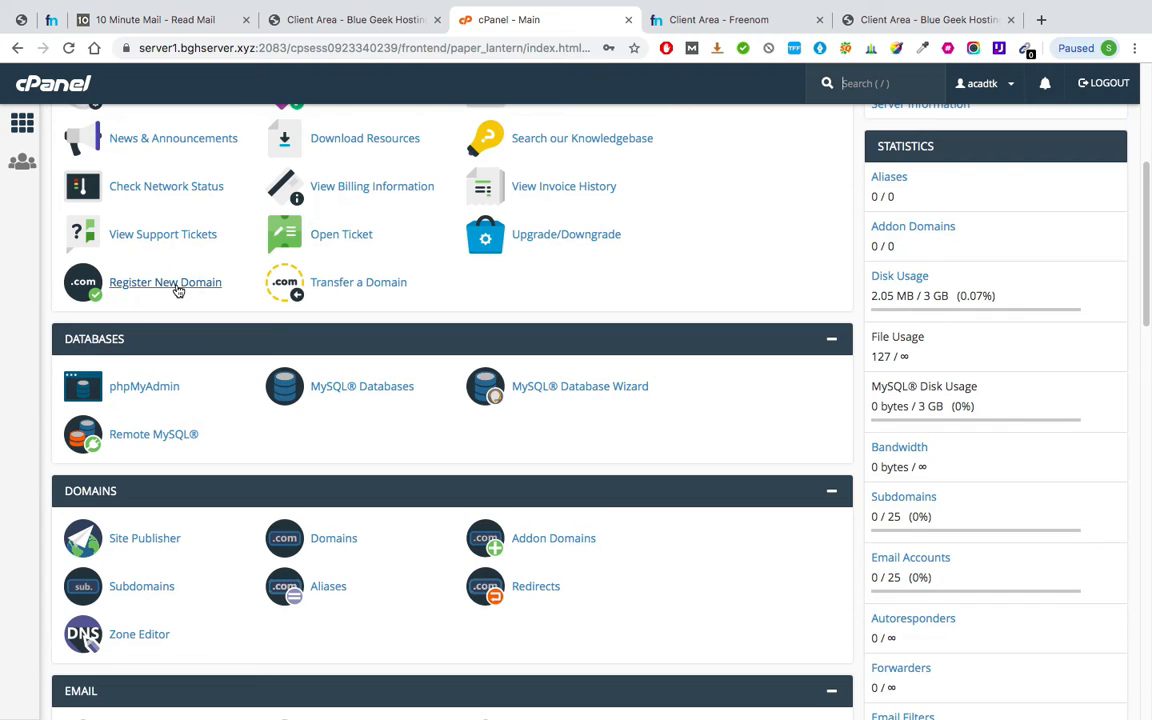
scroll(178, 290, "down", 4)
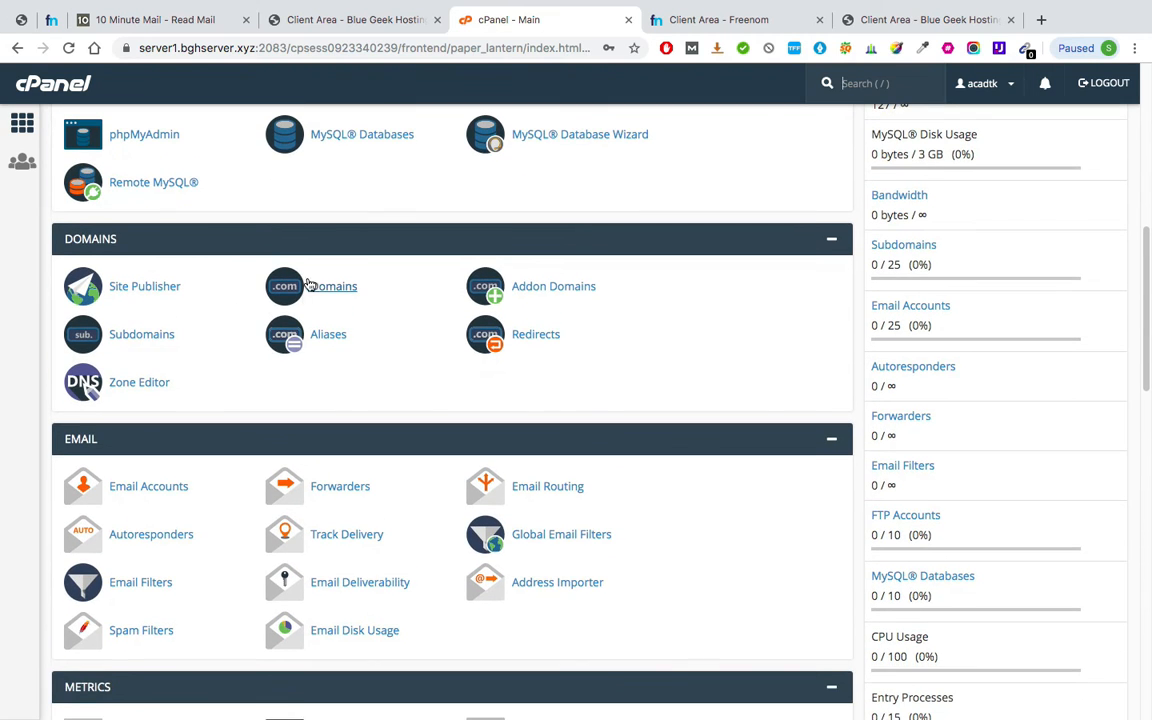
scroll(330, 296, "down", 5)
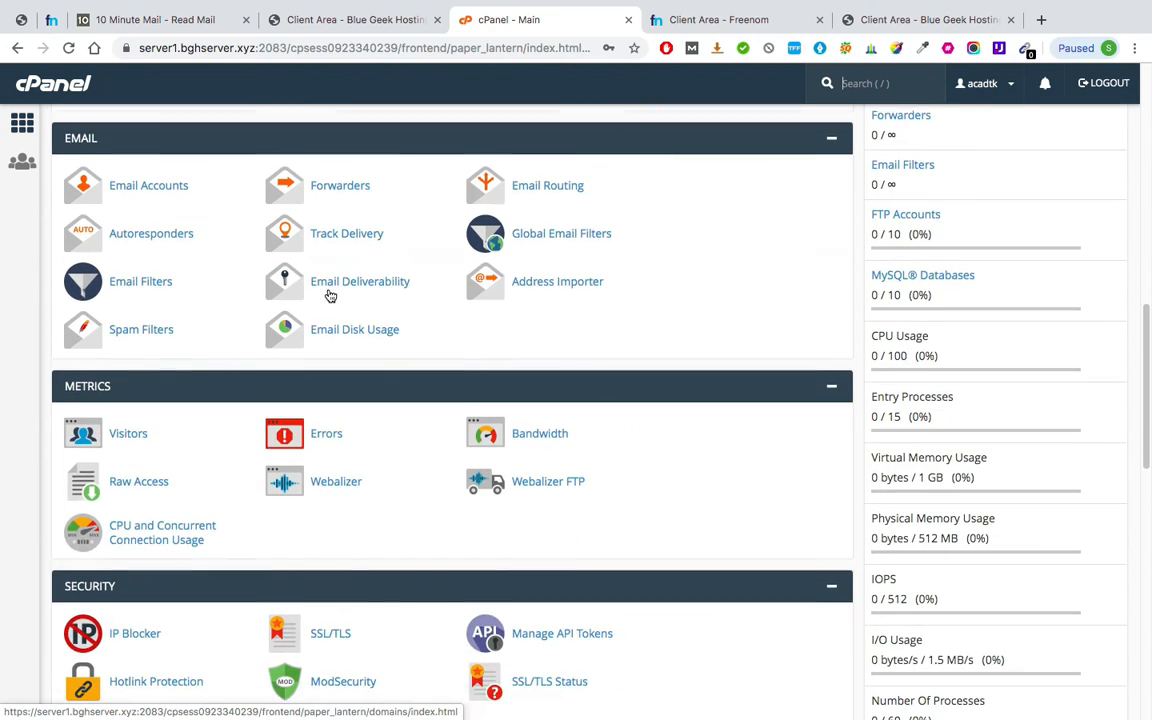
scroll(330, 296, "down", 3)
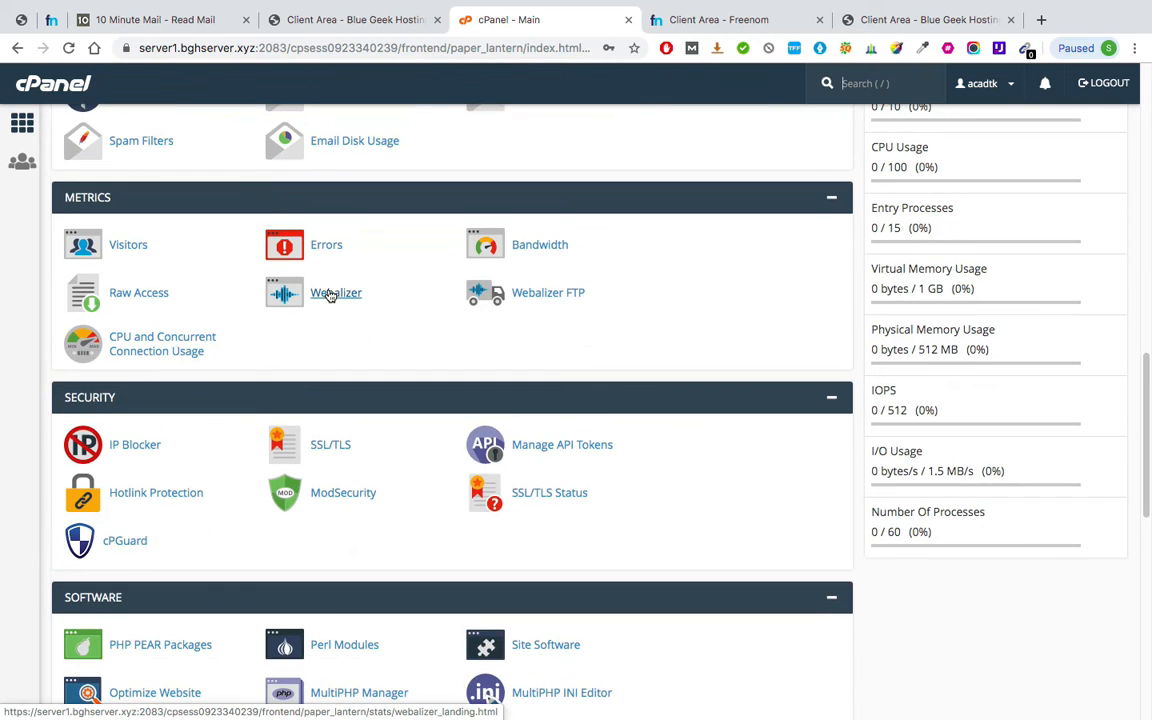
scroll(330, 296, "down", 8)
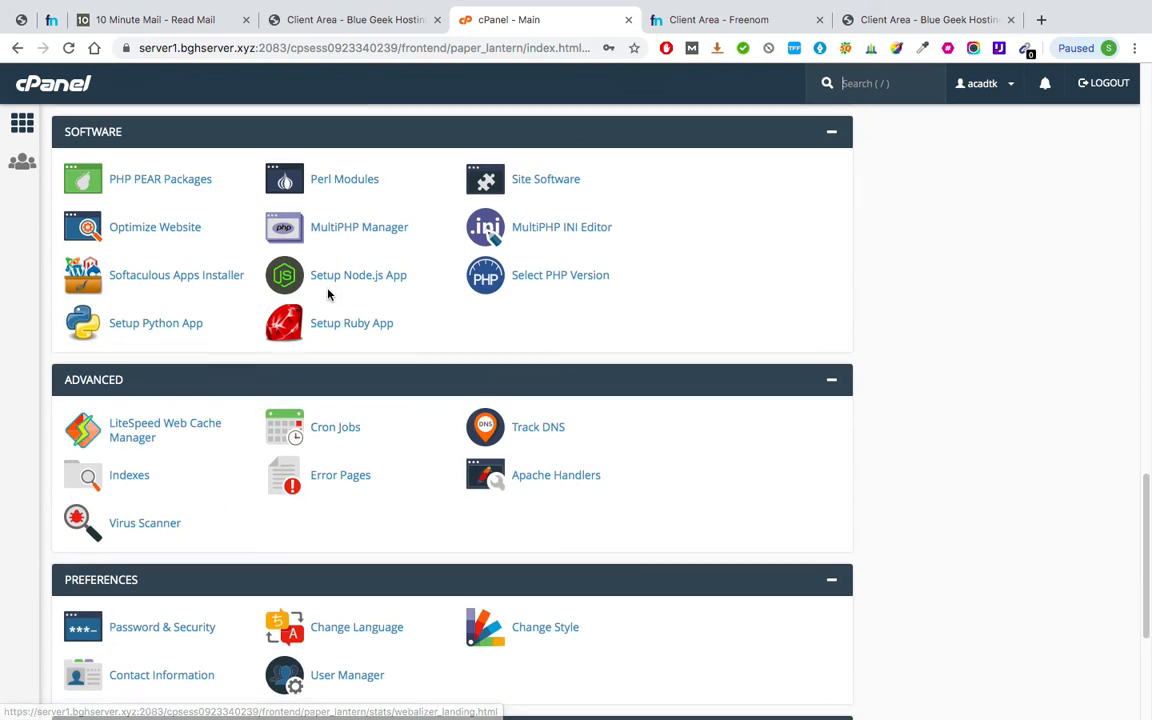
scroll(330, 296, "down", 5)
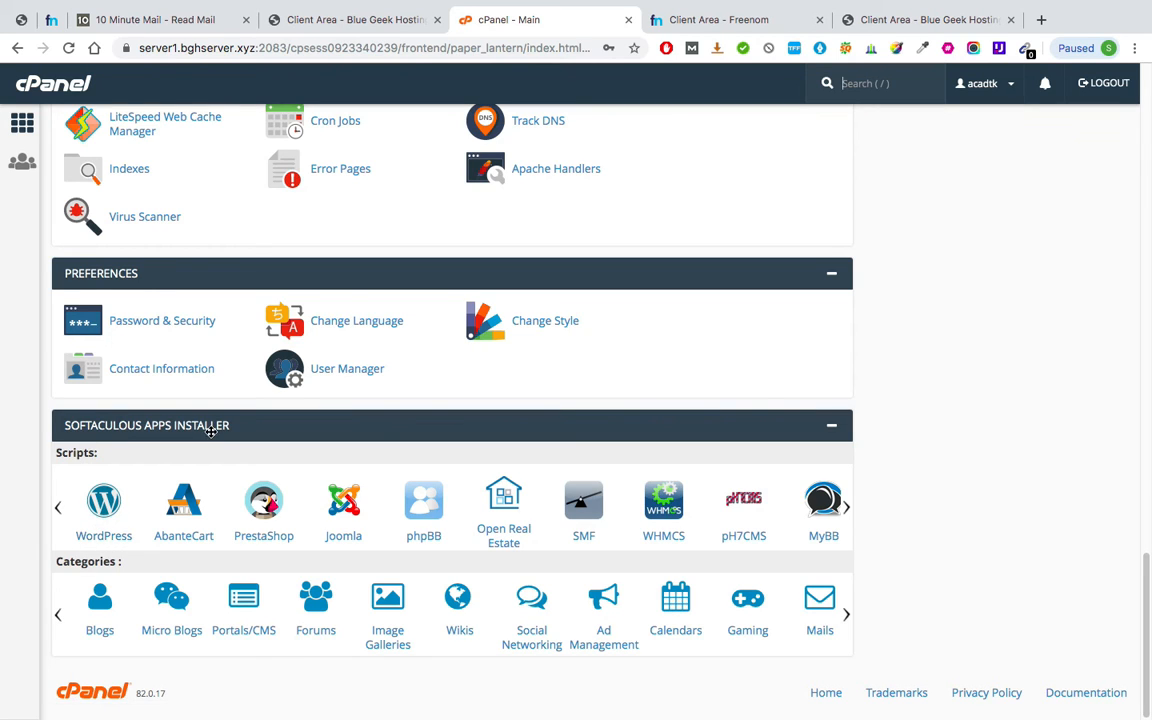
scroll(95, 520, "up", 3)
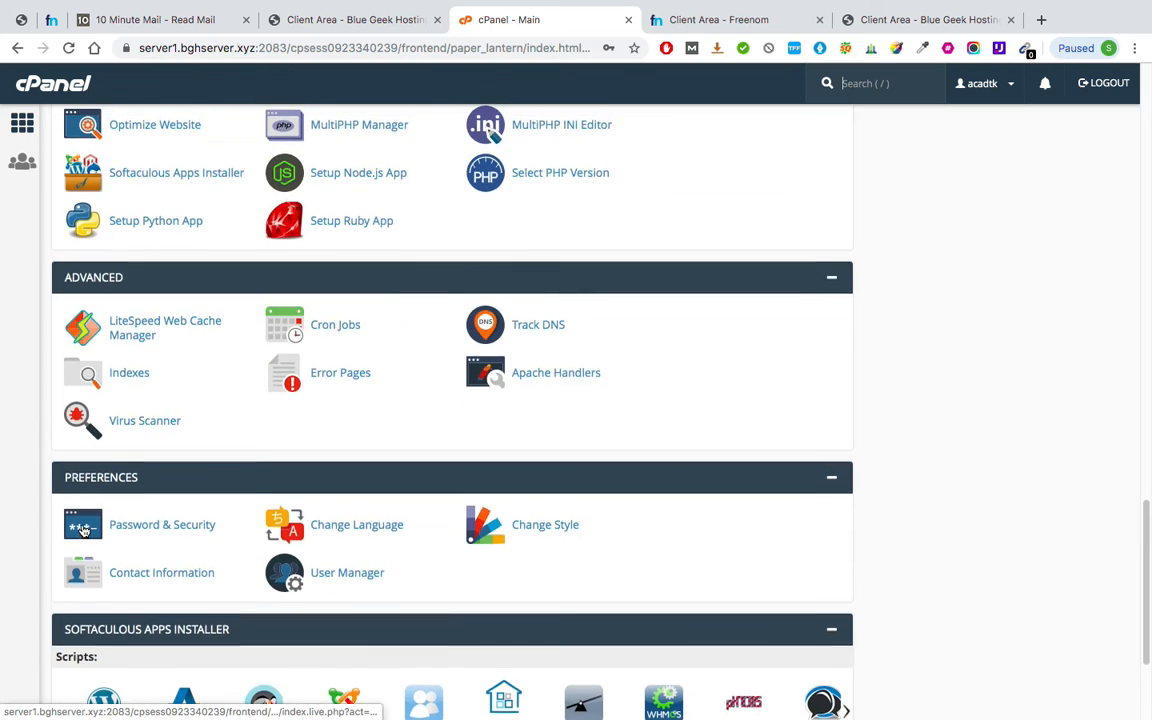
scroll(90, 535, "down", 3)
scroll(90, 535, "down", 1)
scroll(98, 530, "up", 3)
scroll(100, 520, "down", 3)
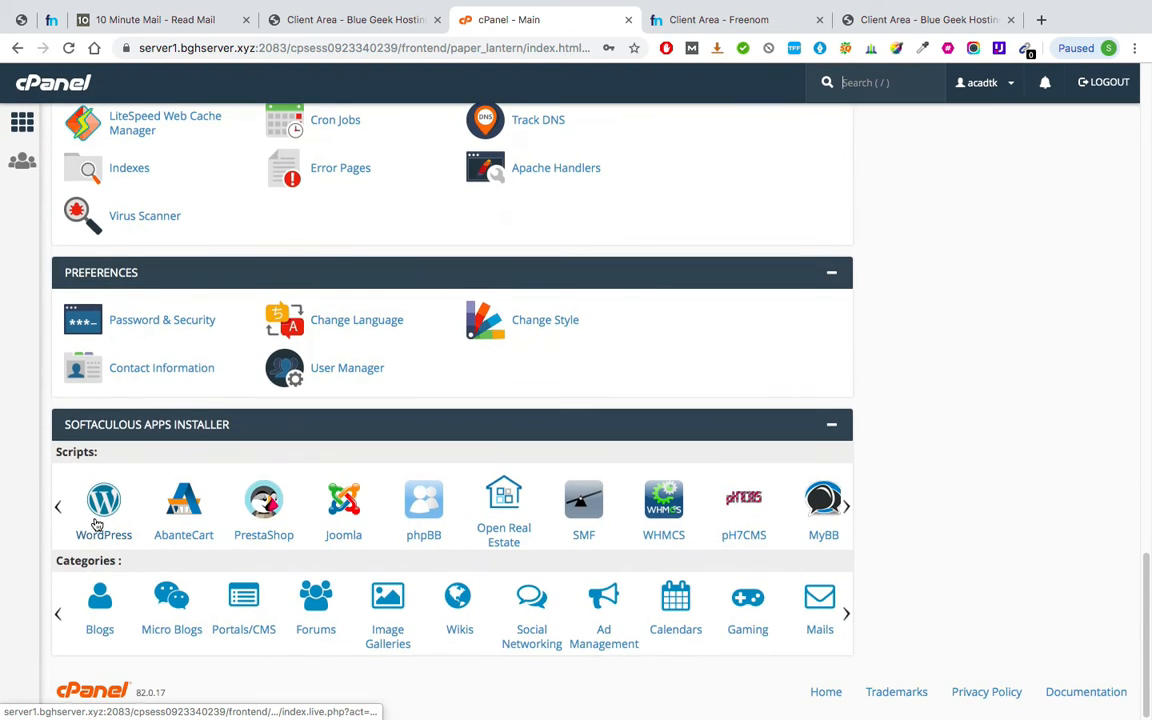
scroll(105, 500, "up", 5)
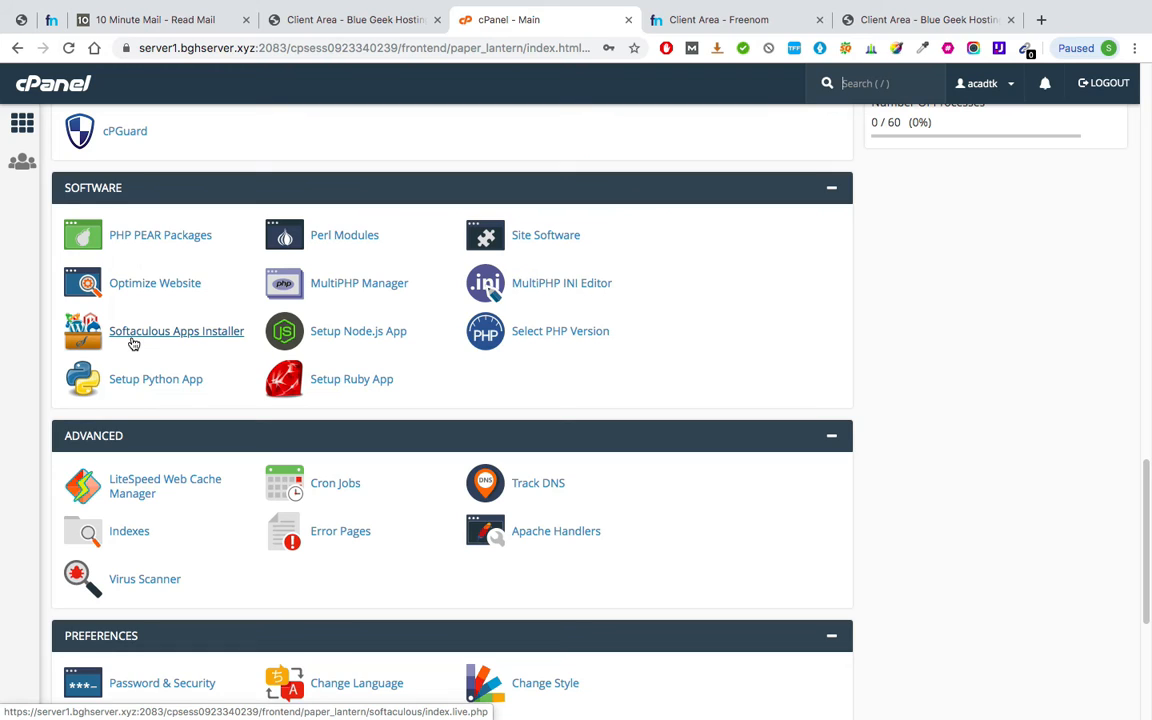
Open Softaculous Apps Installer from cPanel and start the WordPress install.
left_click(232, 334)
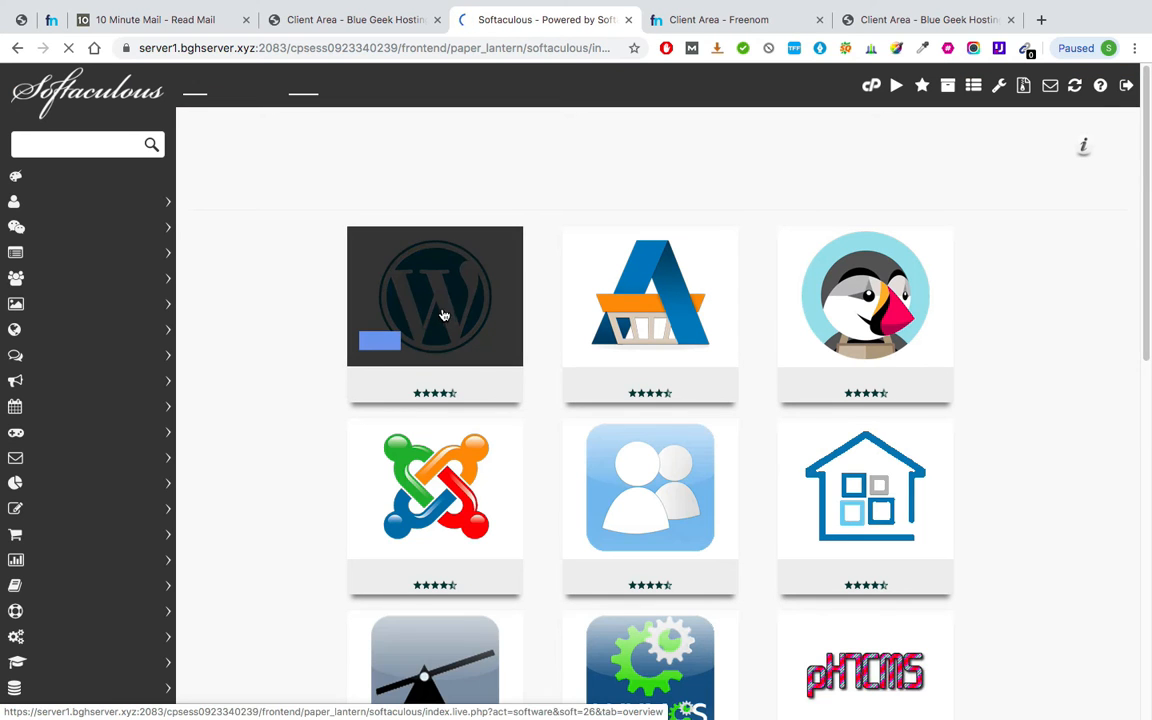
mouse_move(386, 345)
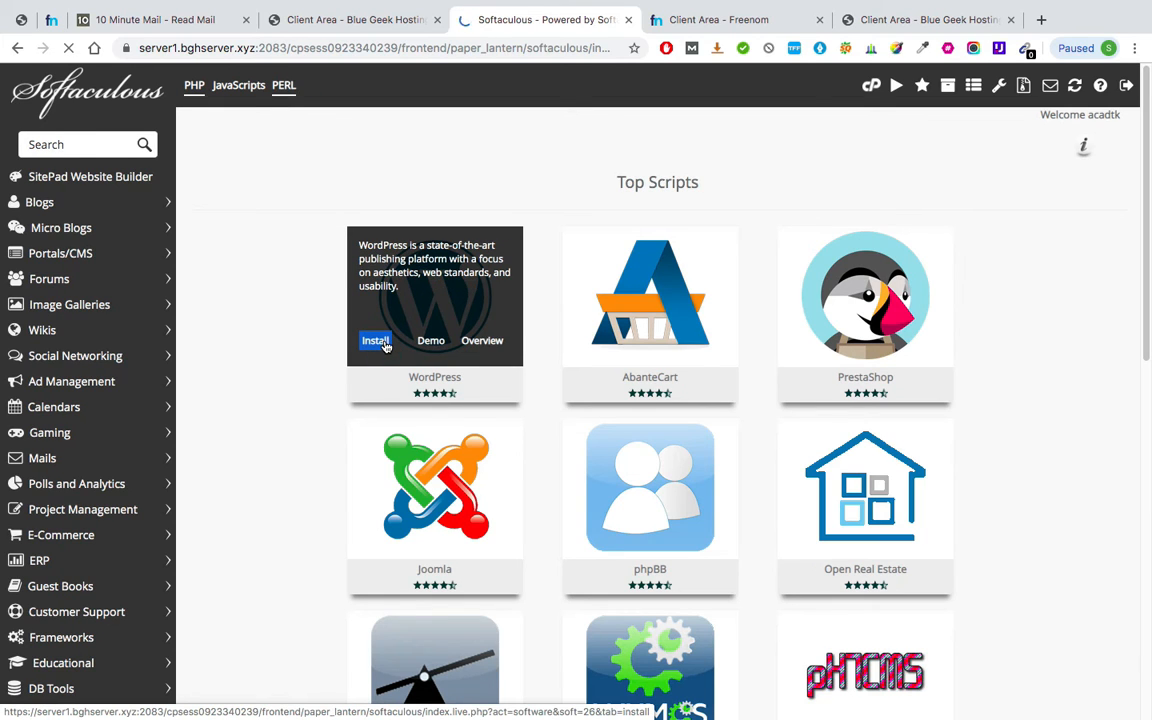
left_click(386, 345)
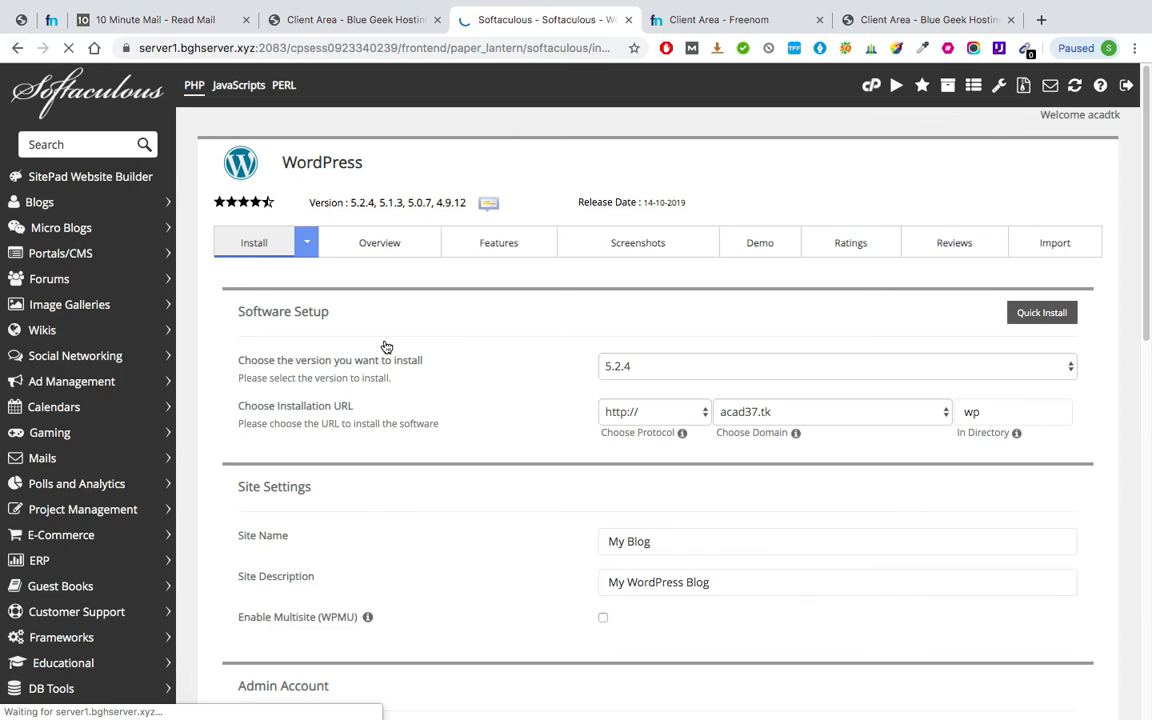
left_click(641, 364)
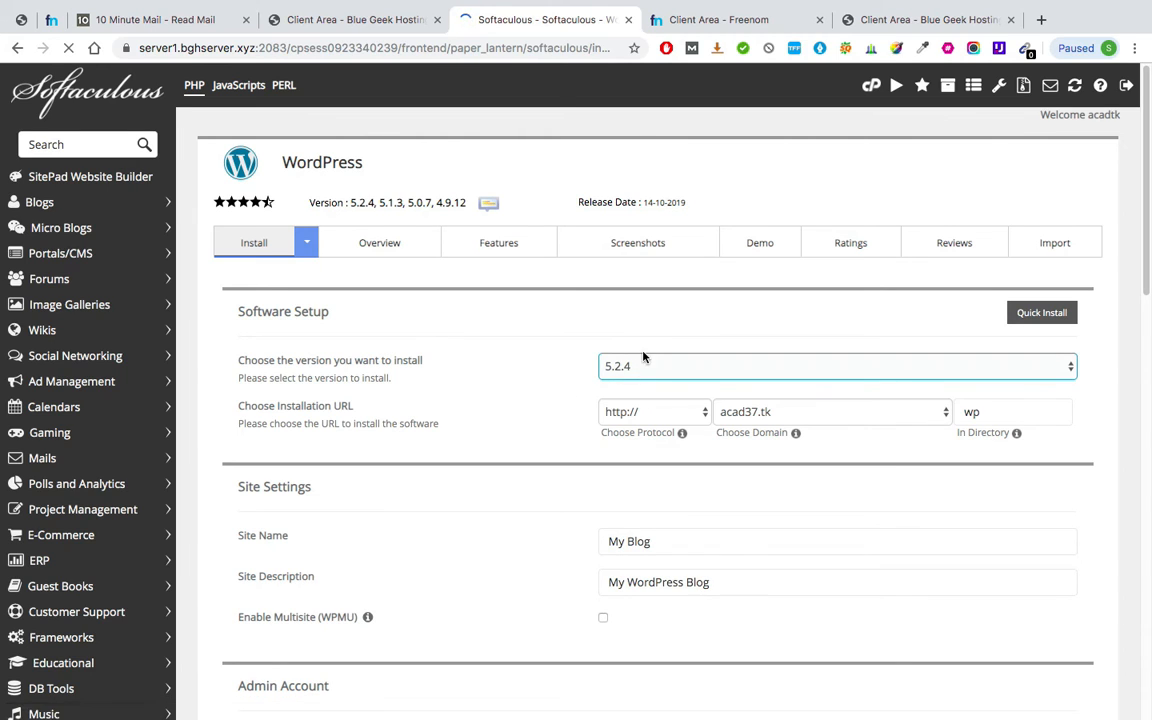
left_click(639, 416)
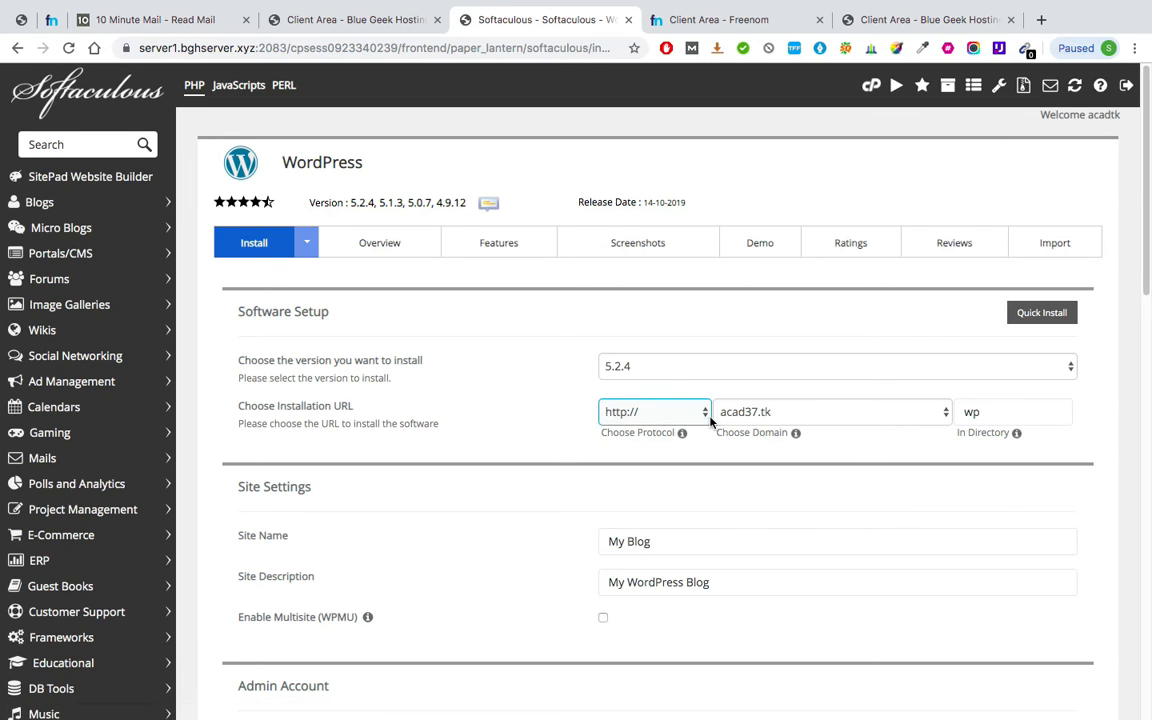
left_click(785, 415)
left_click(993, 414)
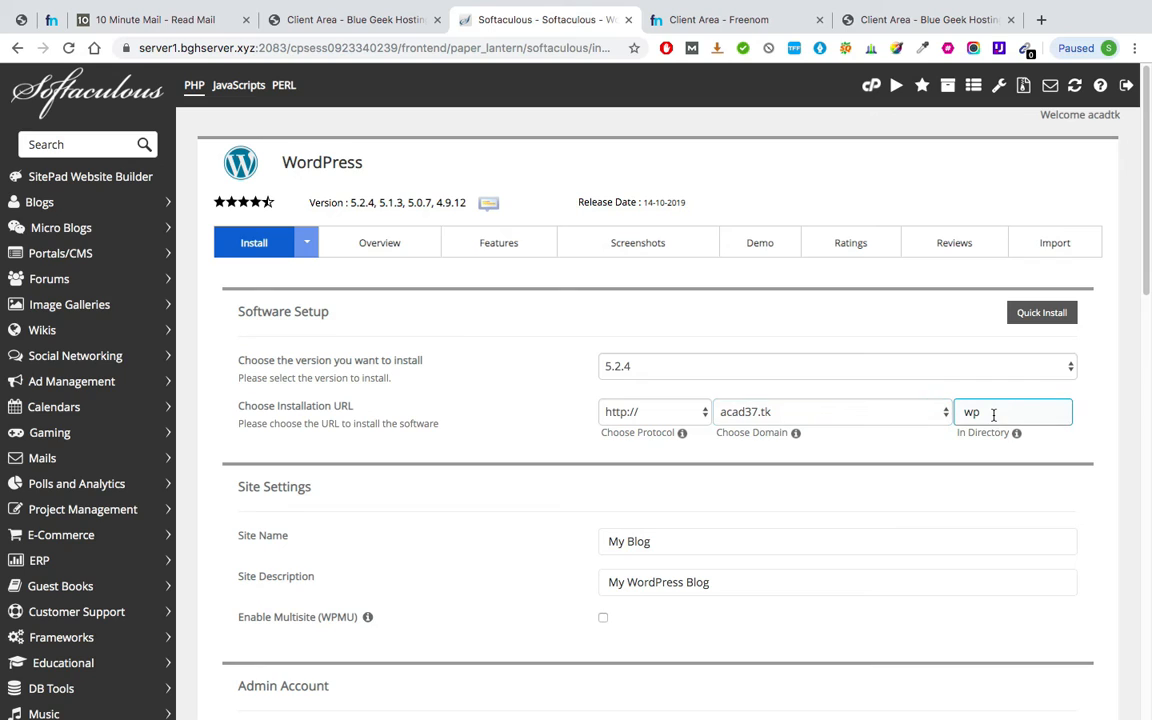
key("BackSpace")
key("BackSpace")
scroll(555, 560, "down", 3)
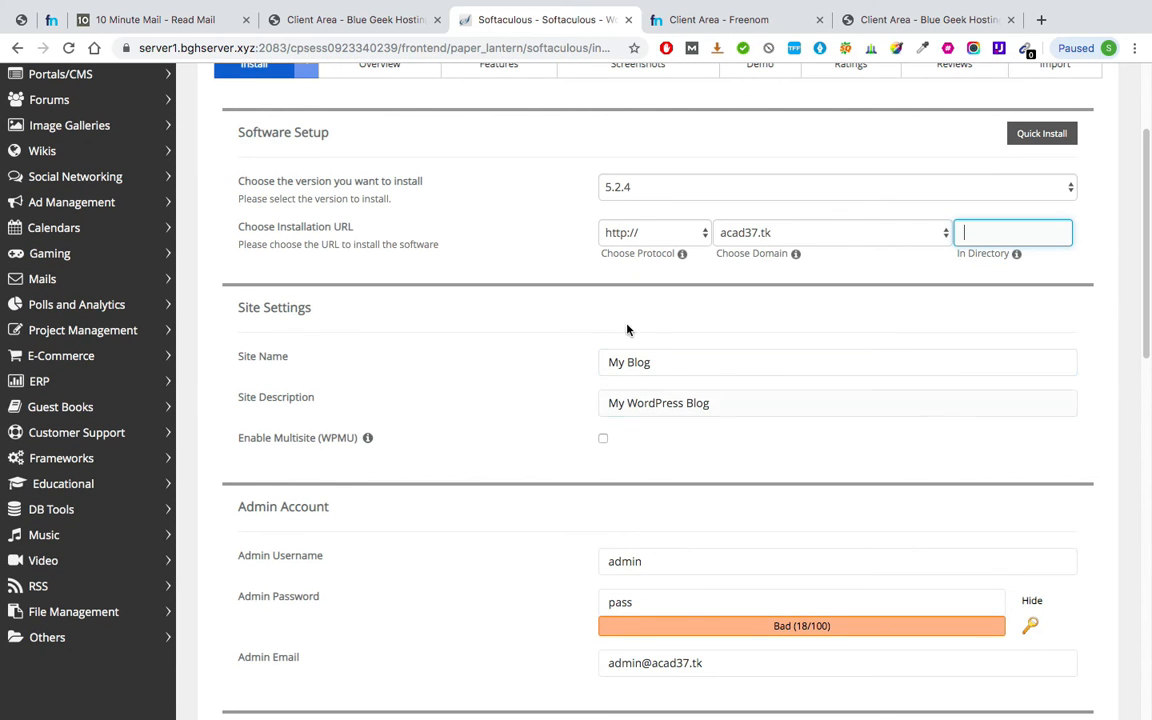
scroll(643, 363, "down", 4)
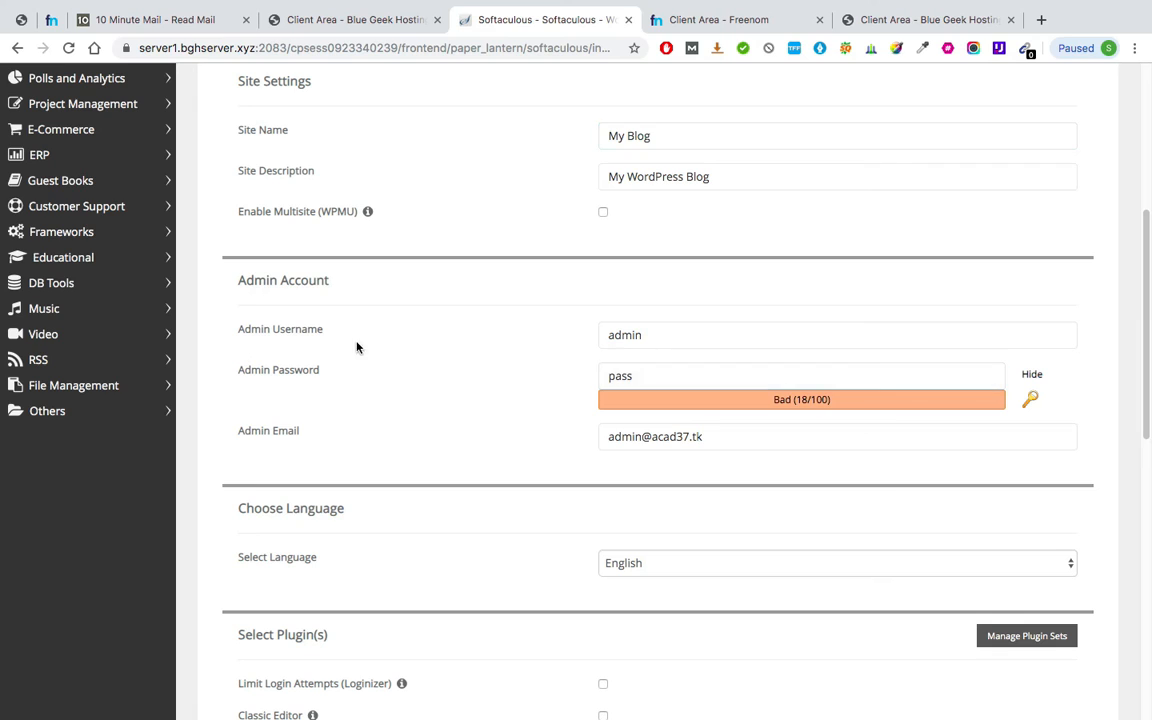
Prefix the admin username with acad37 and copy the full username.
left_click(611, 335)
left_click(607, 337)
type("acad")
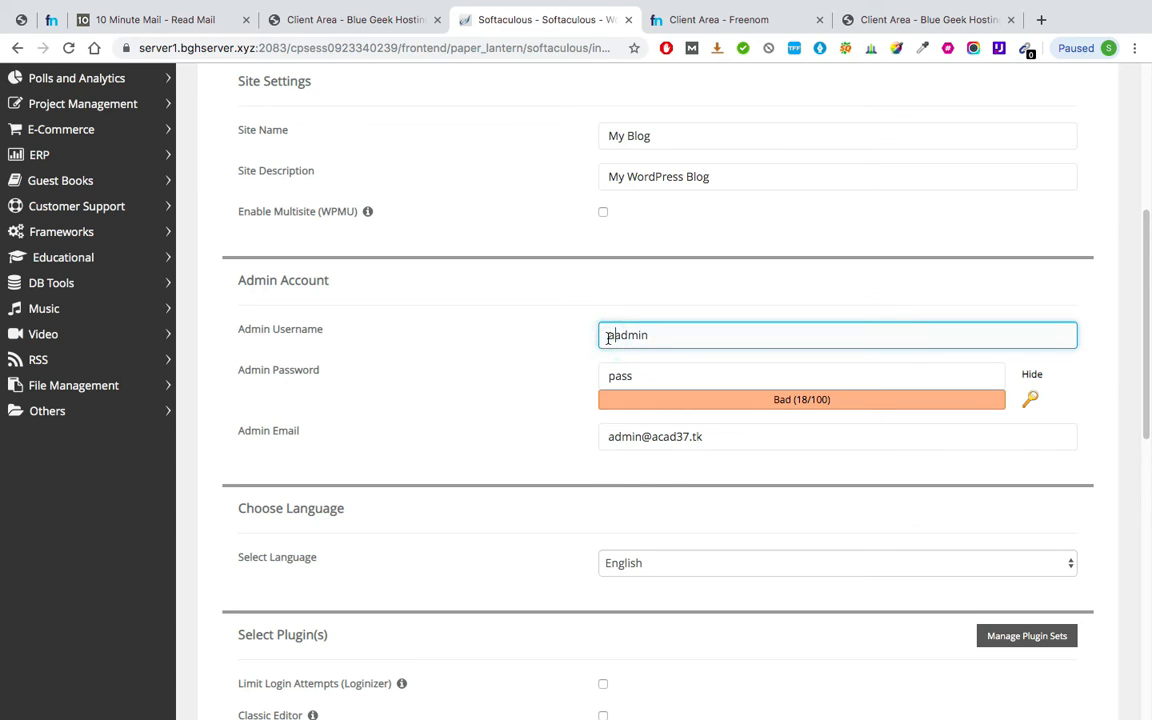
type("37")
double_click(659, 329)
key("super+c")
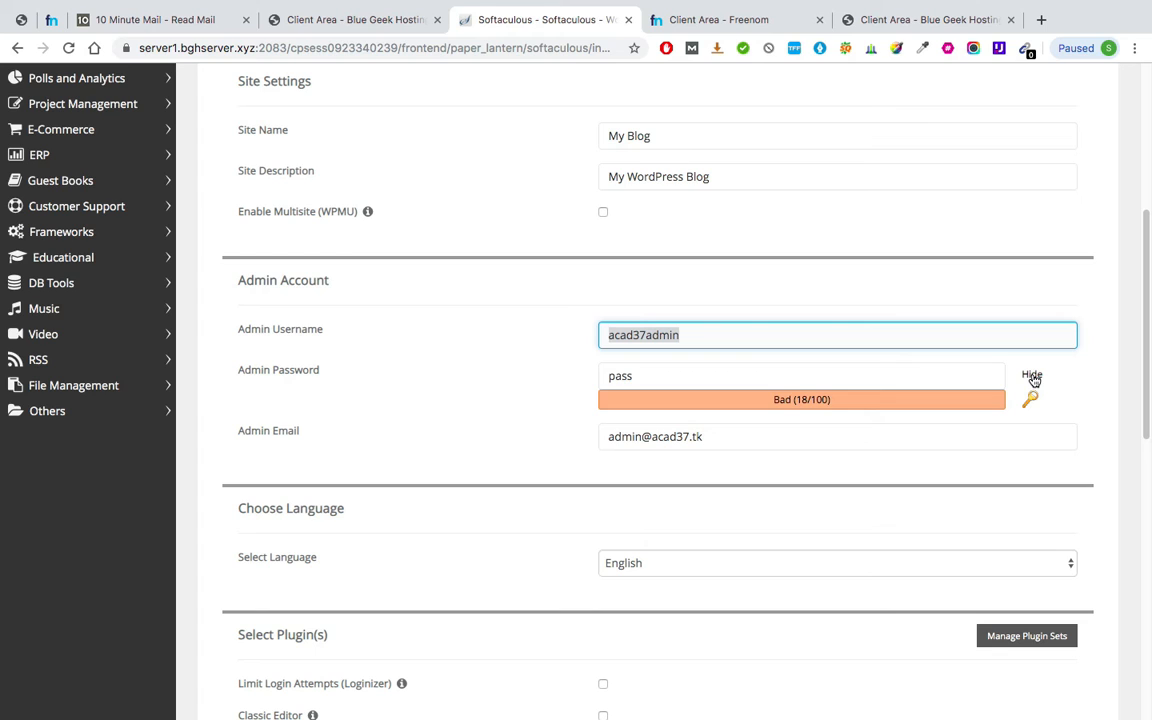
Replace the admin password with a strong one built from the username, and select the admin email.
left_click(838, 375)
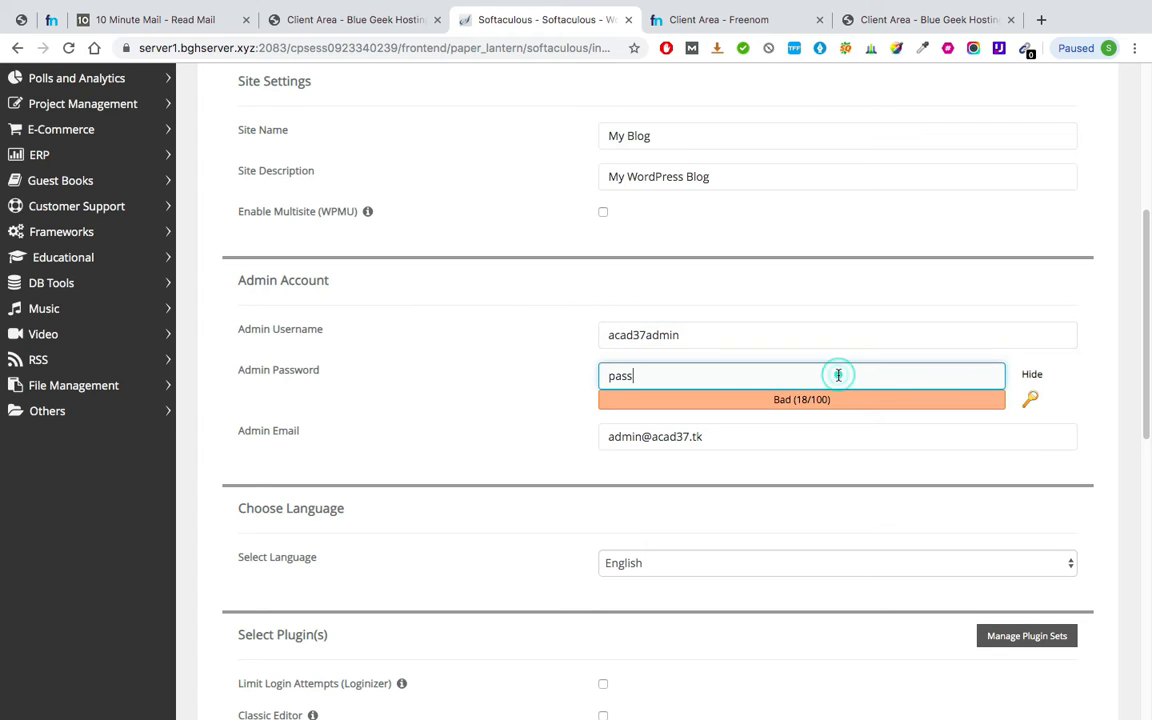
double_click(838, 375)
key("super+v")
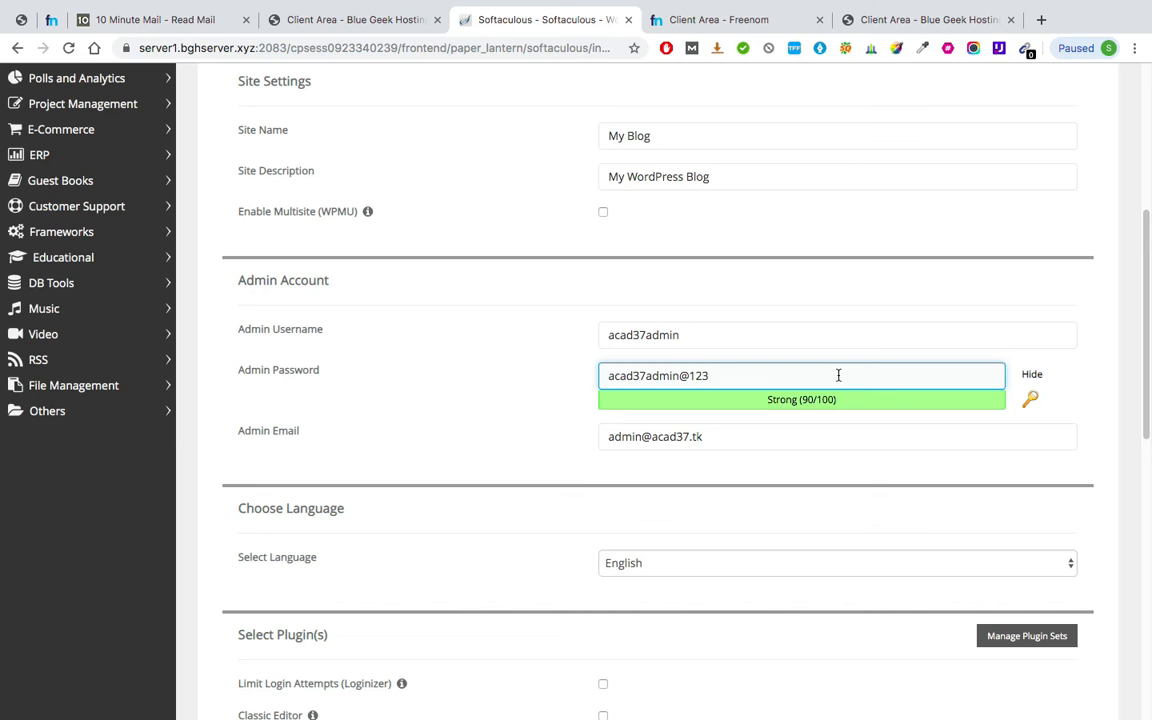
left_click(652, 441)
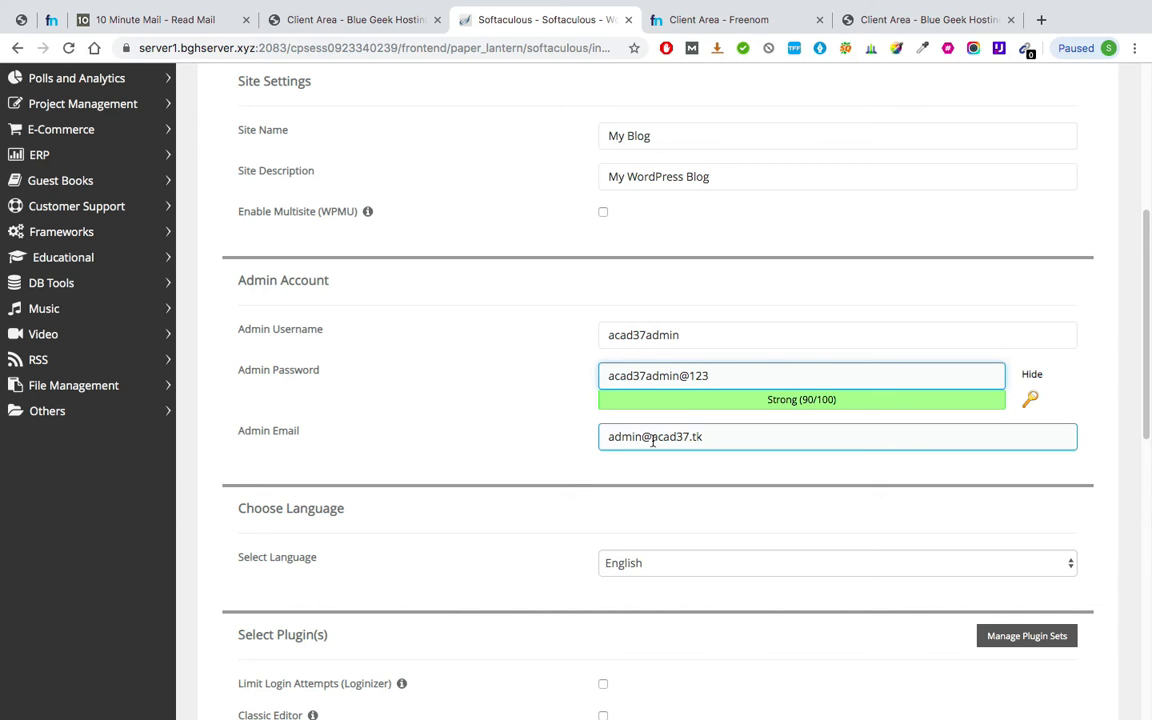
triple_click(628, 436)
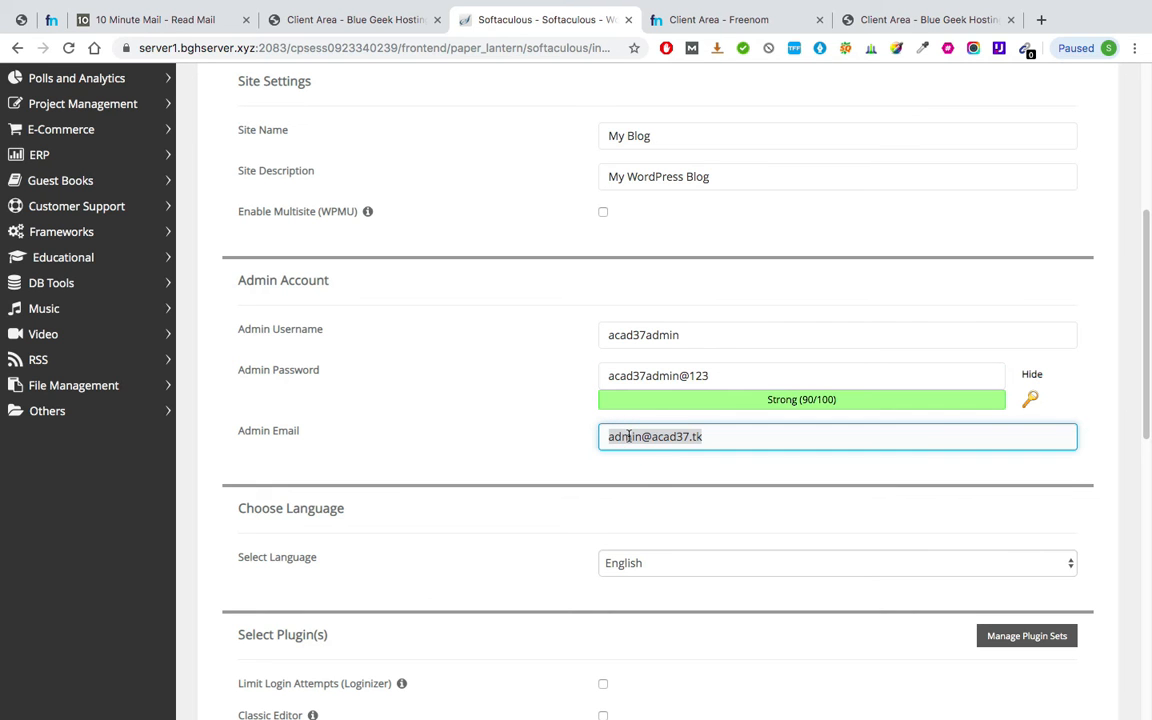
scroll(628, 436, "down", 10)
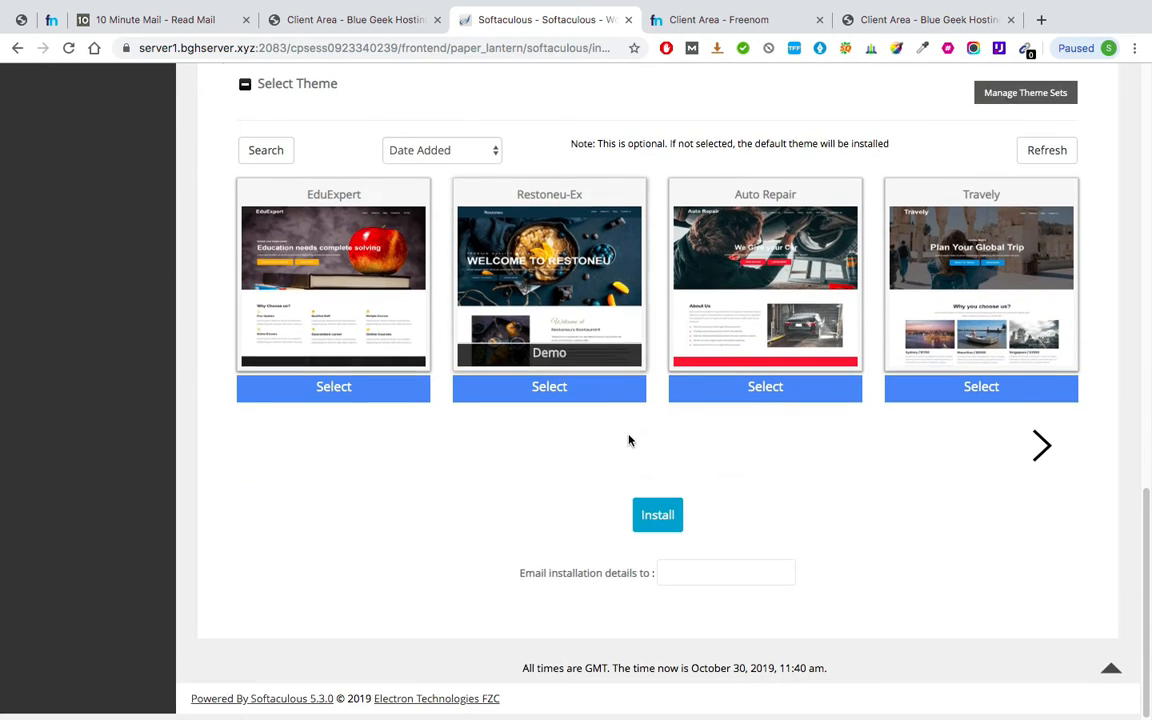
left_click(658, 522)
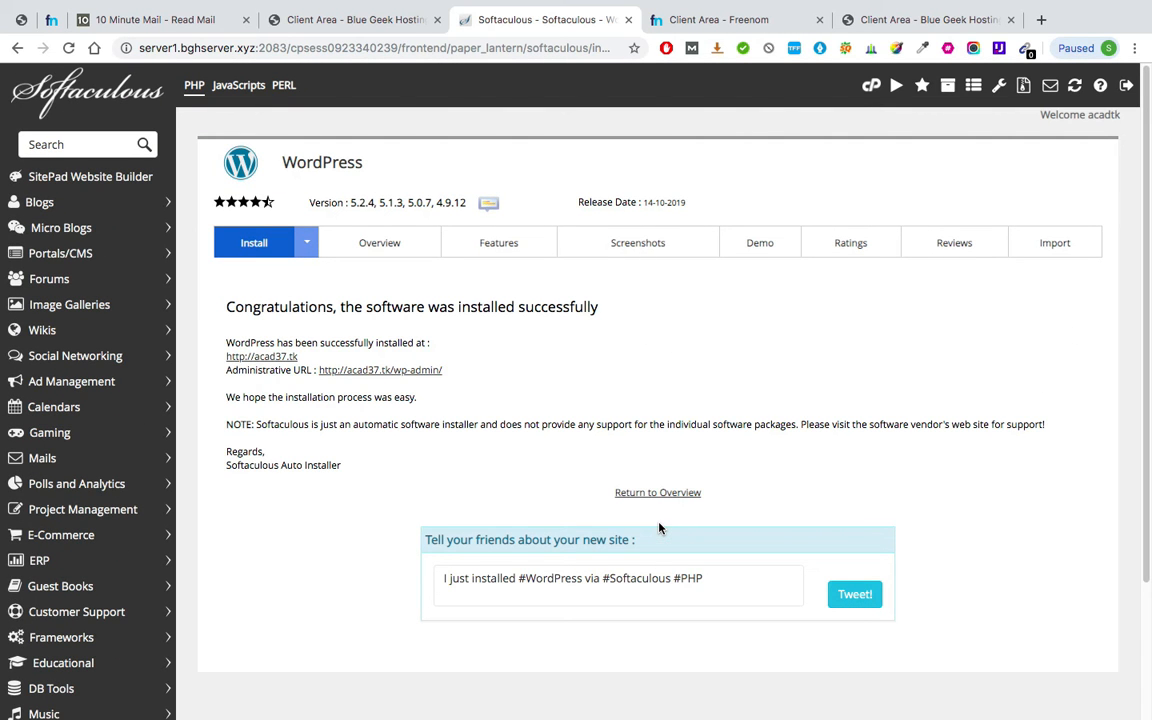
scroll(368, 267, "up", 5)
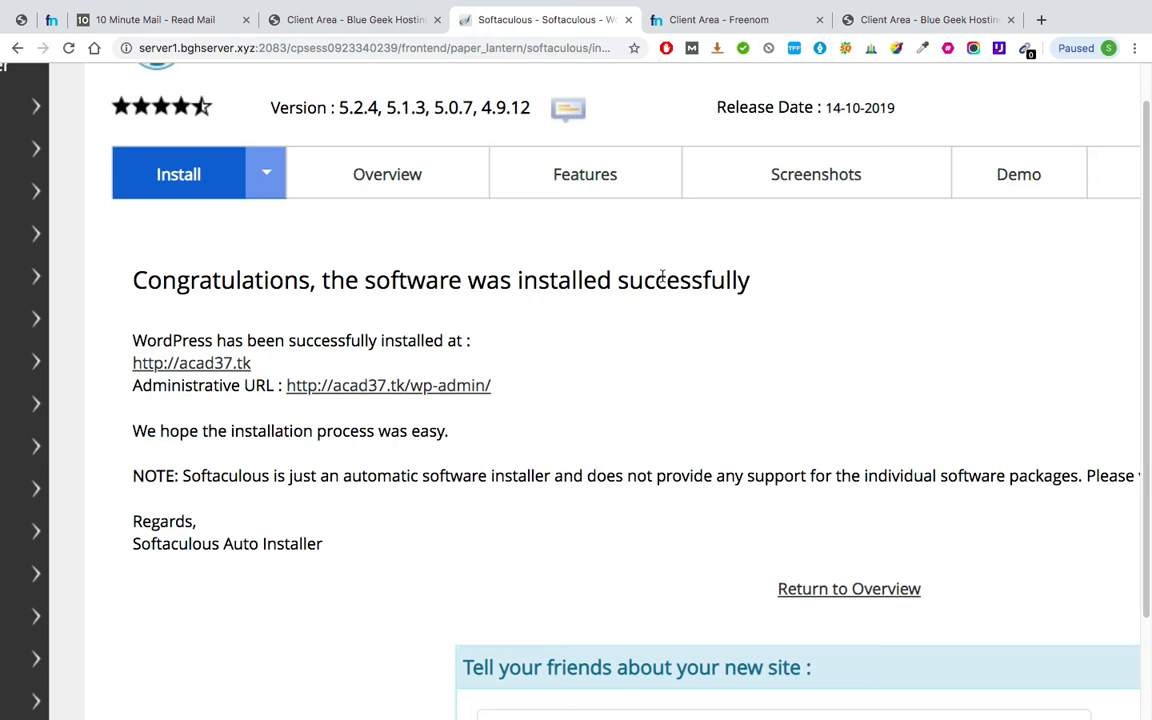
scroll(395, 267, "up", 5)
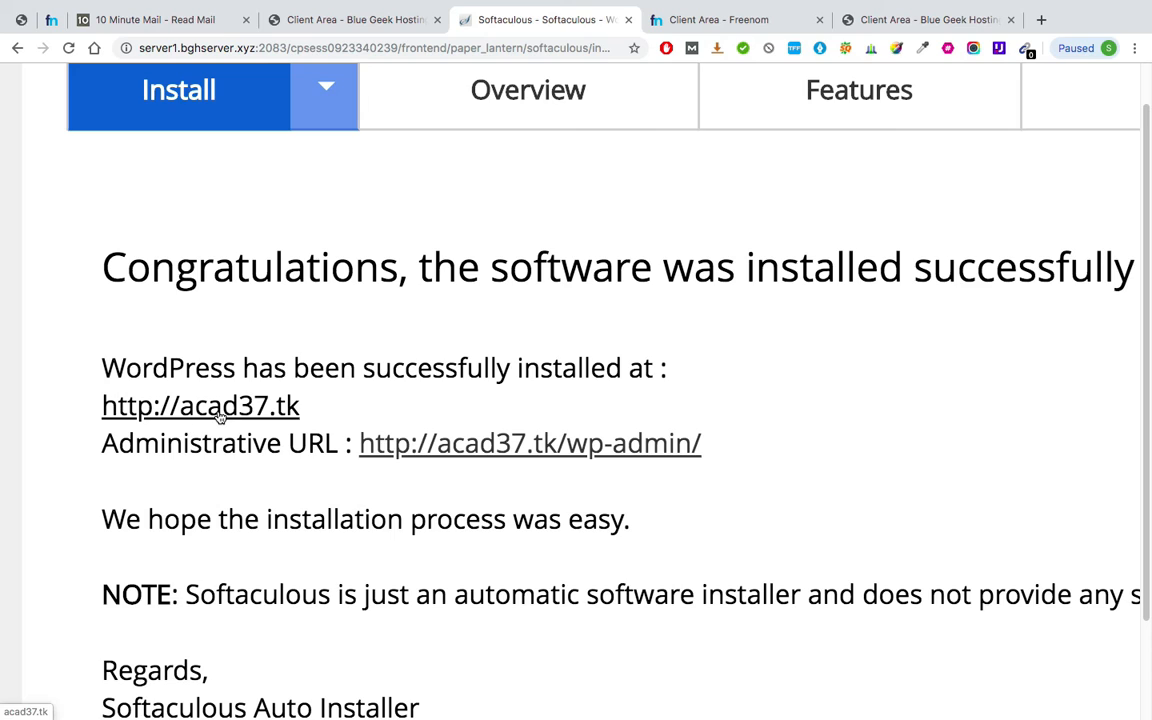
left_click(280, 413)
left_click(621, 20)
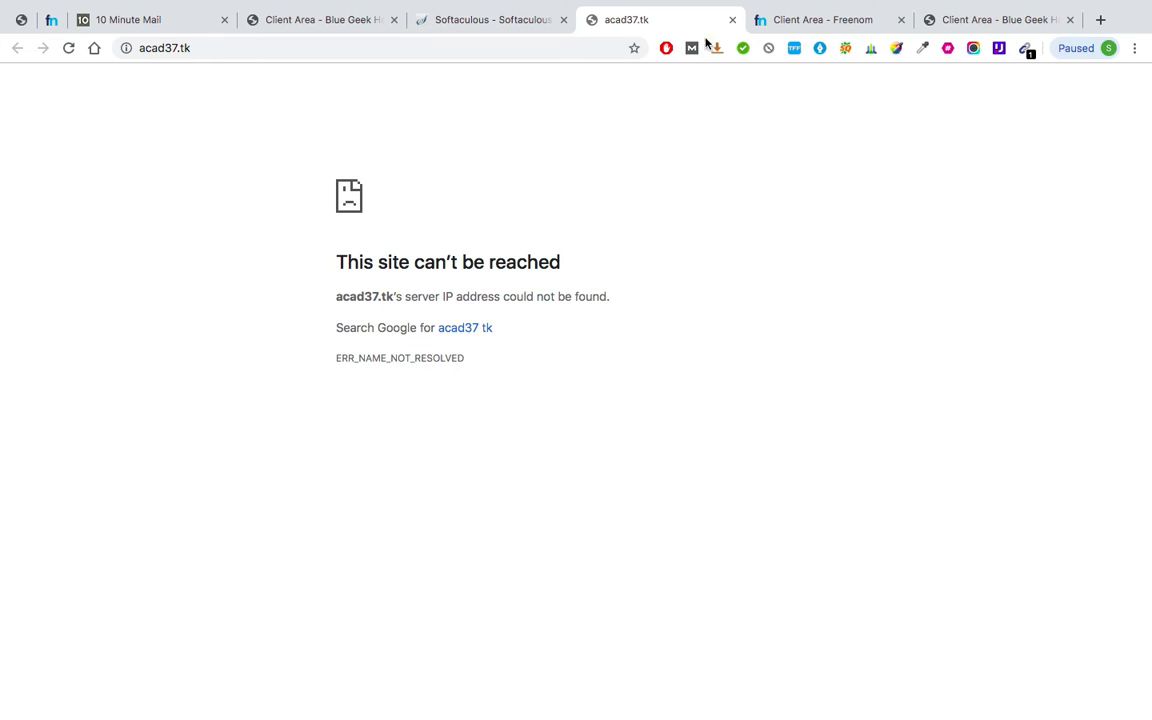
Reload the unreachable acad37.tk page, then close its tab.
key("super+r")
left_click(731, 20)
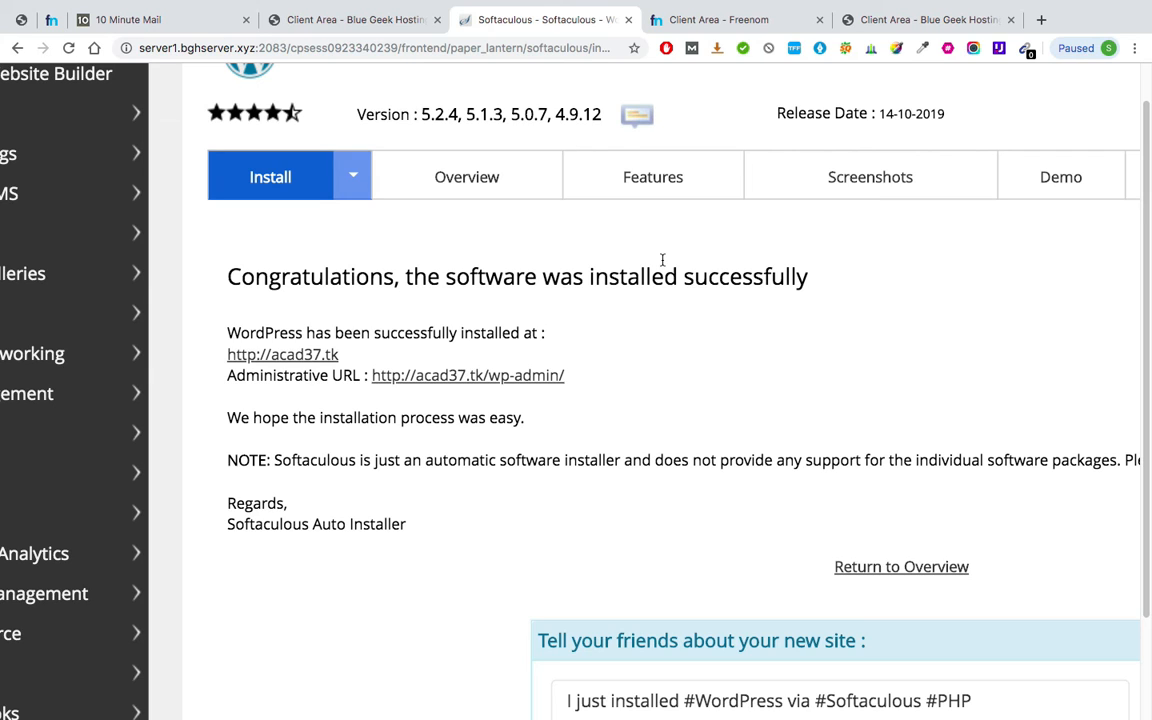
In Freenom, go to Services > My Domains and open Manage Domain for acad37.tk.
left_click(713, 21)
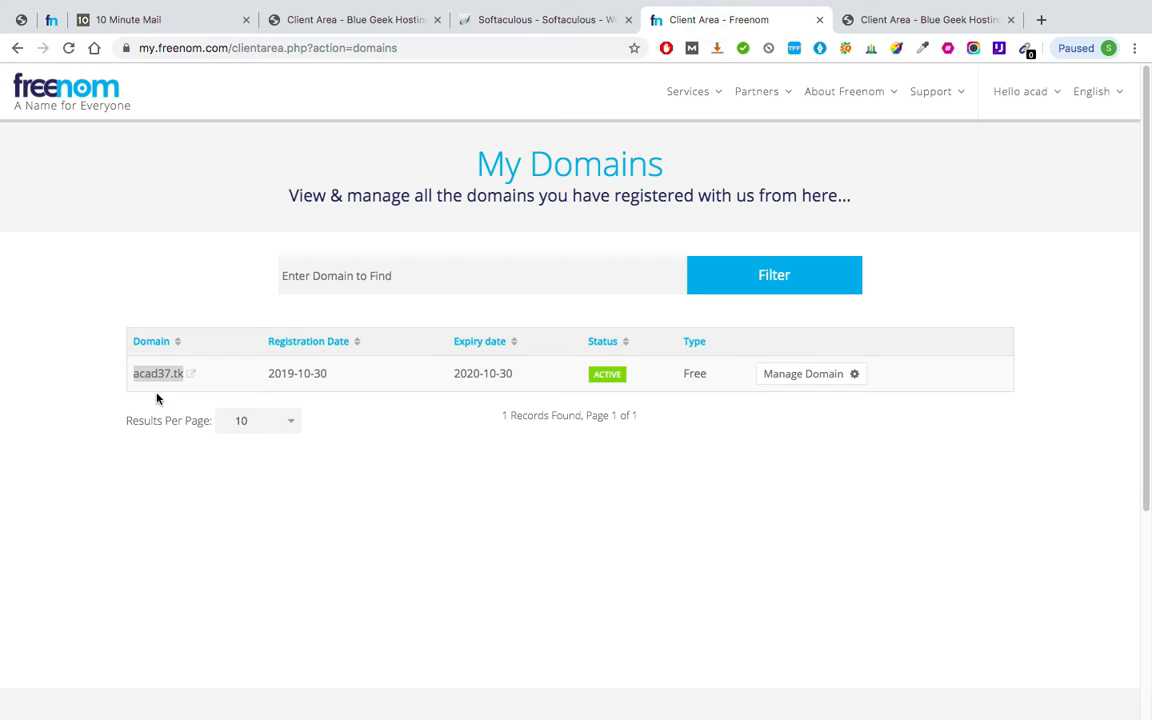
left_click(401, 497)
left_click(697, 91)
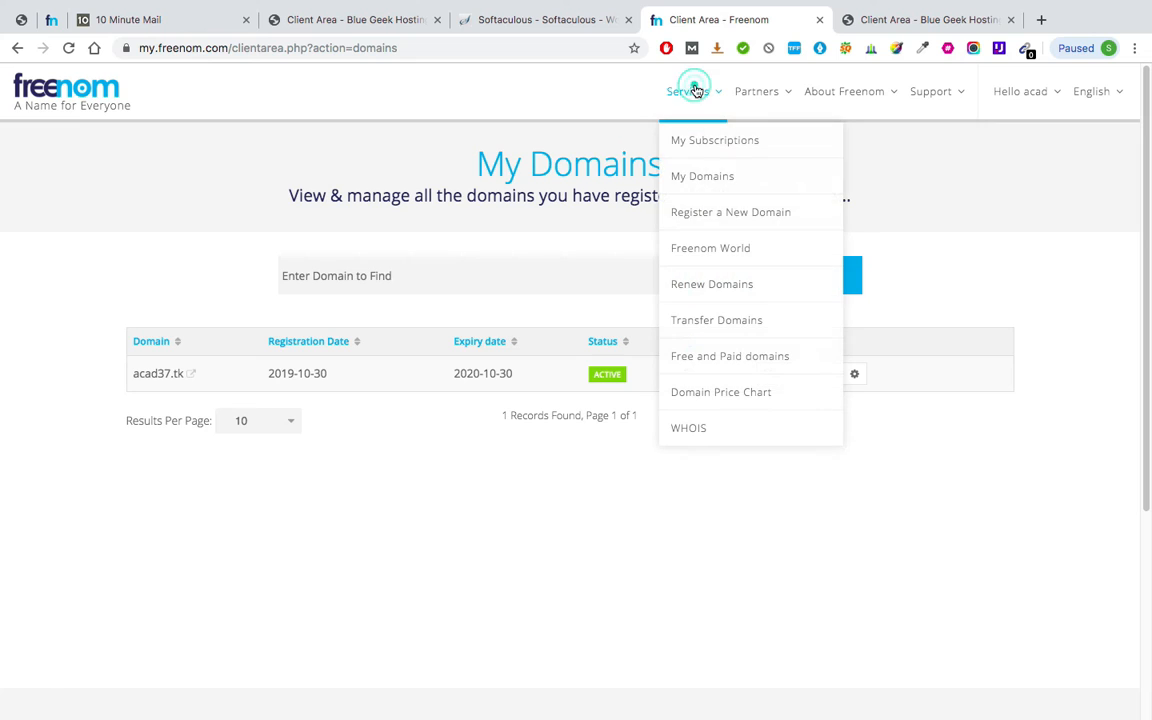
left_click(703, 176)
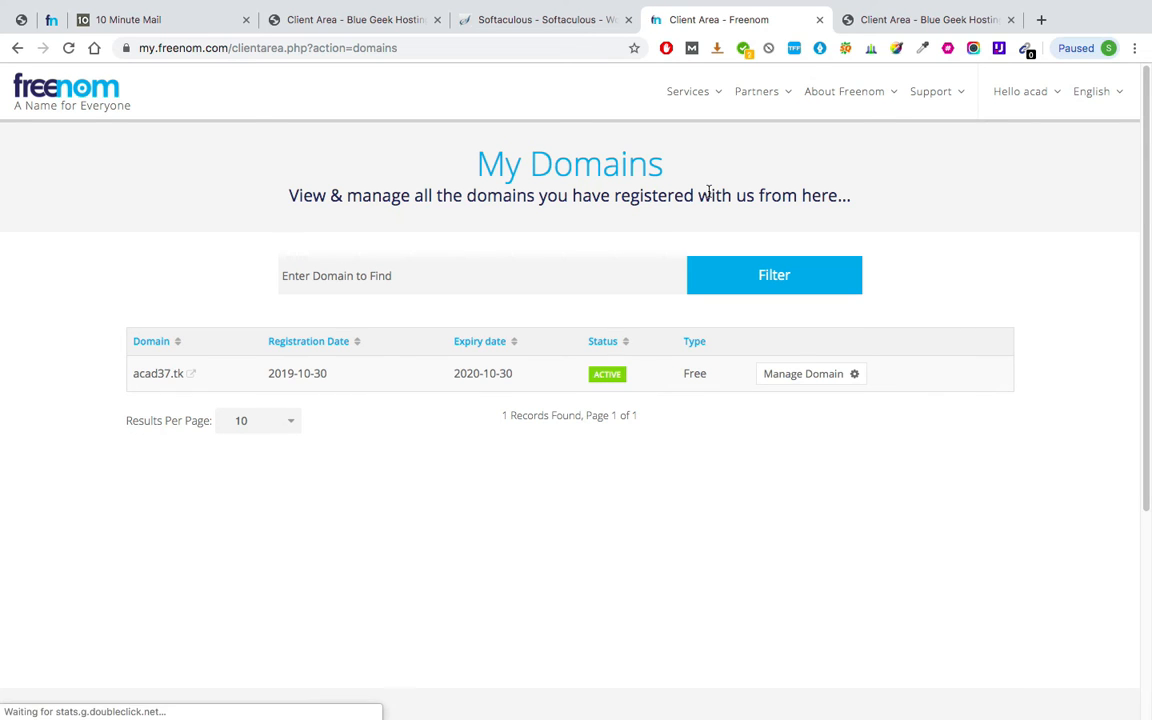
left_click(842, 377)
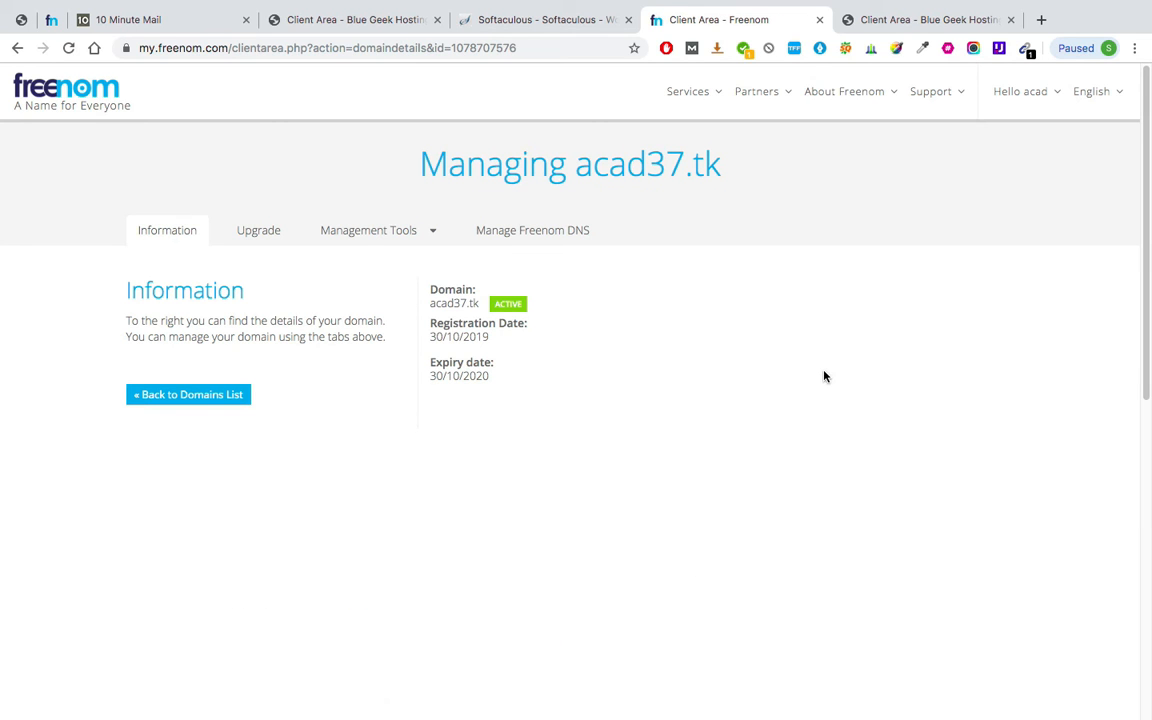
Open Management Tools > Nameservers and choose 'Use custom nameservers'.
left_click(399, 236)
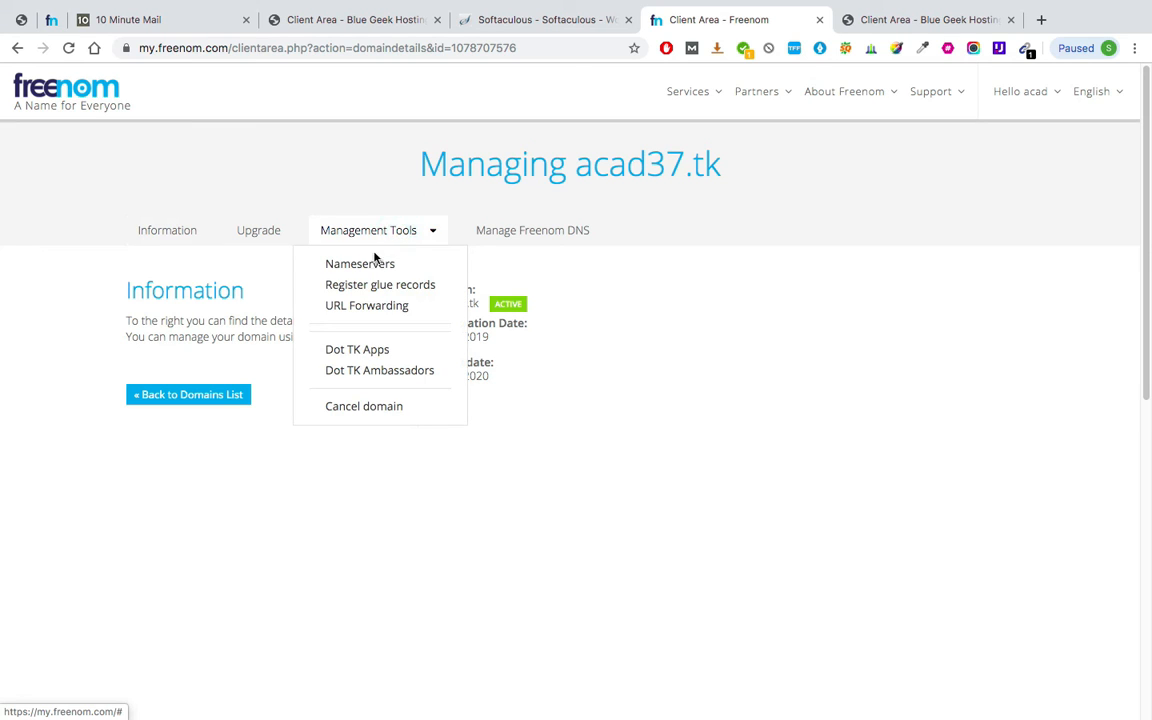
left_click(383, 268)
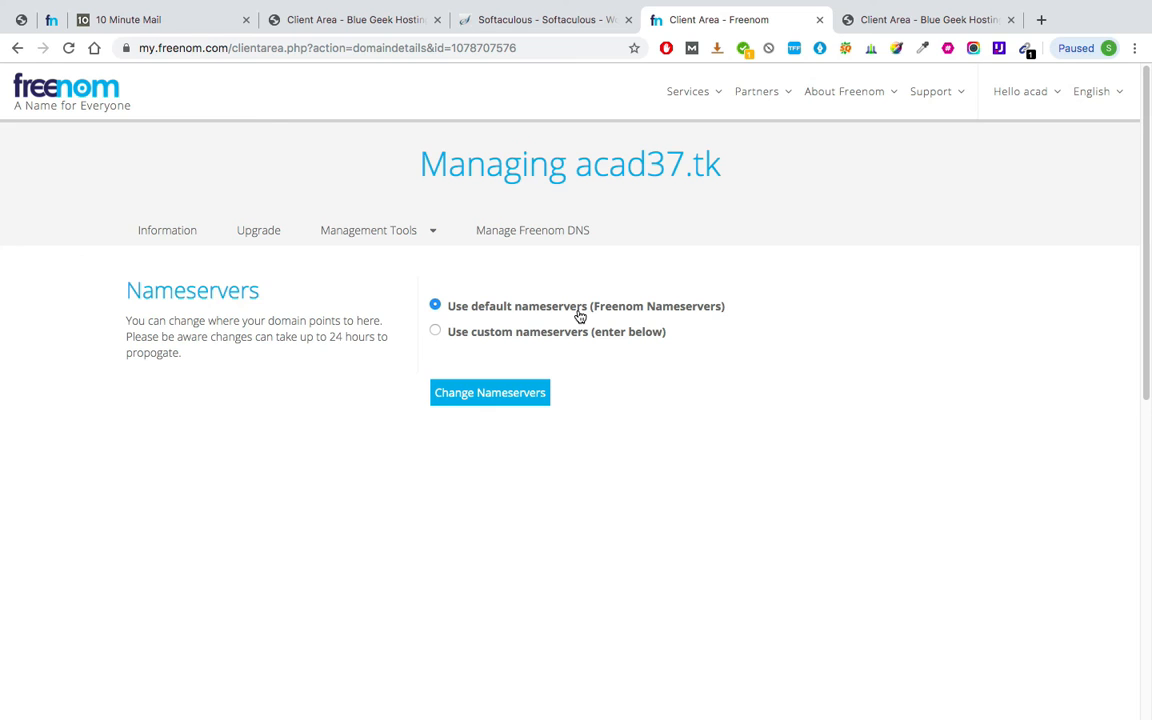
left_click(436, 333)
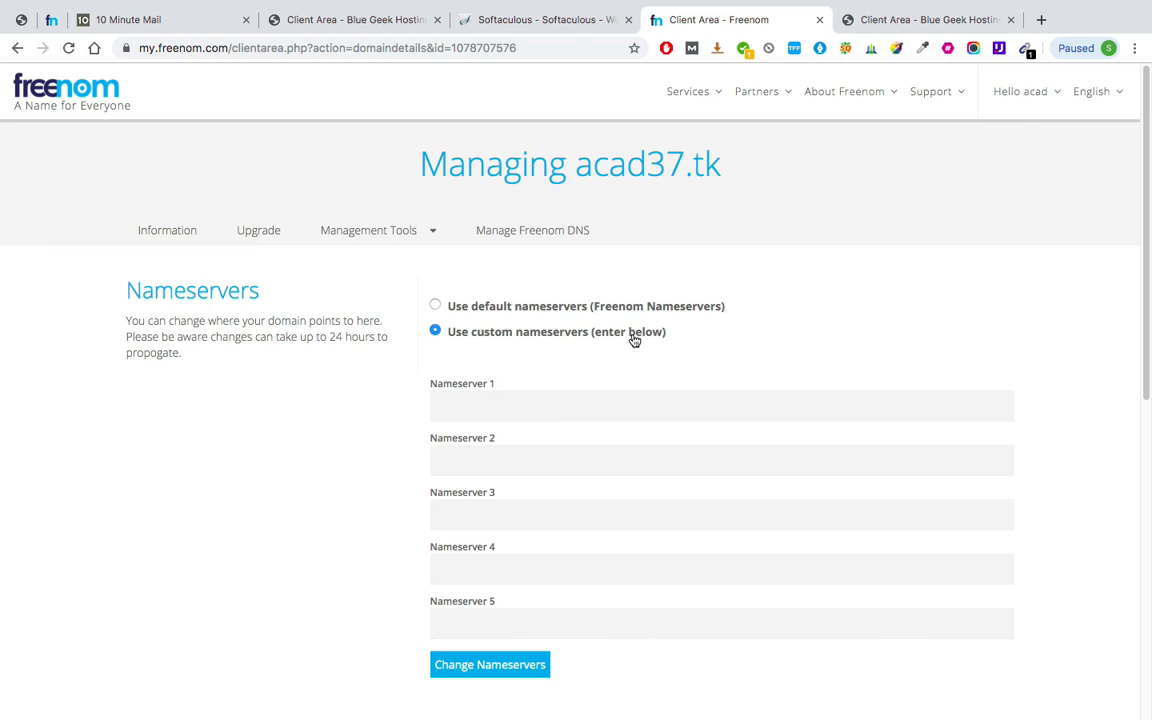
key("ctrl+Left")
scroll(301, 313, "up", 3)
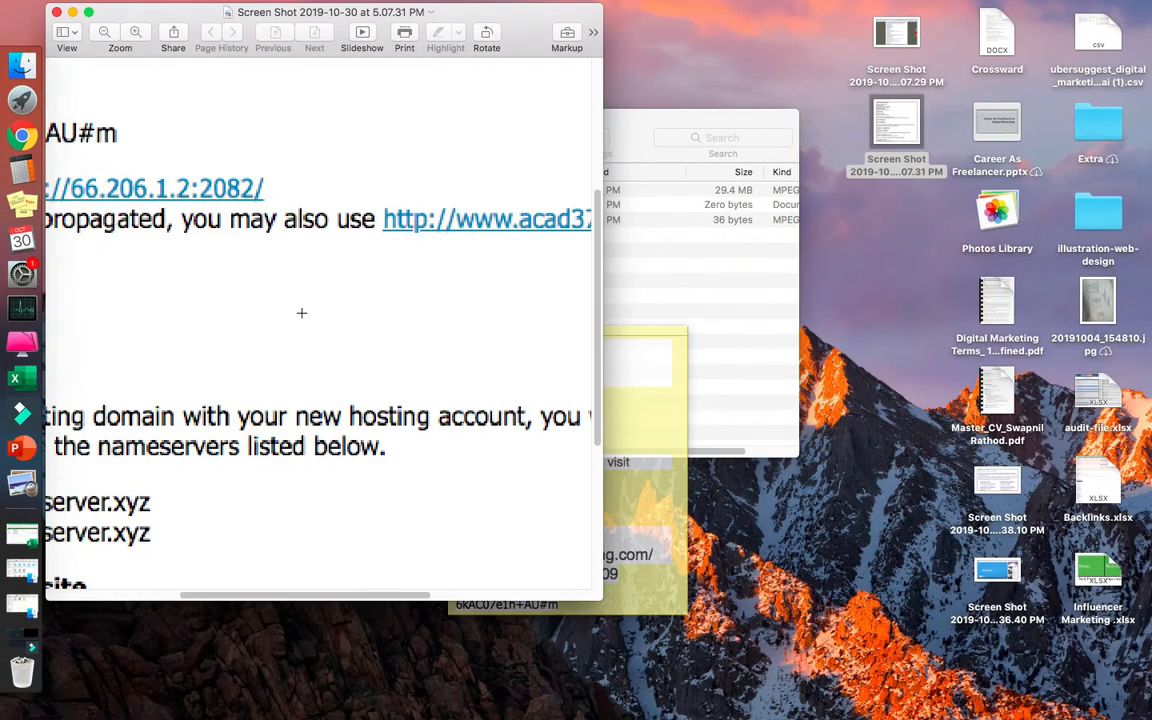
Quit Stickies and enlarge the screenshot to read ns1.bghserver.xyz and ns2.bghserver.xyz.
left_click_drag(336, 13, 582, 58)
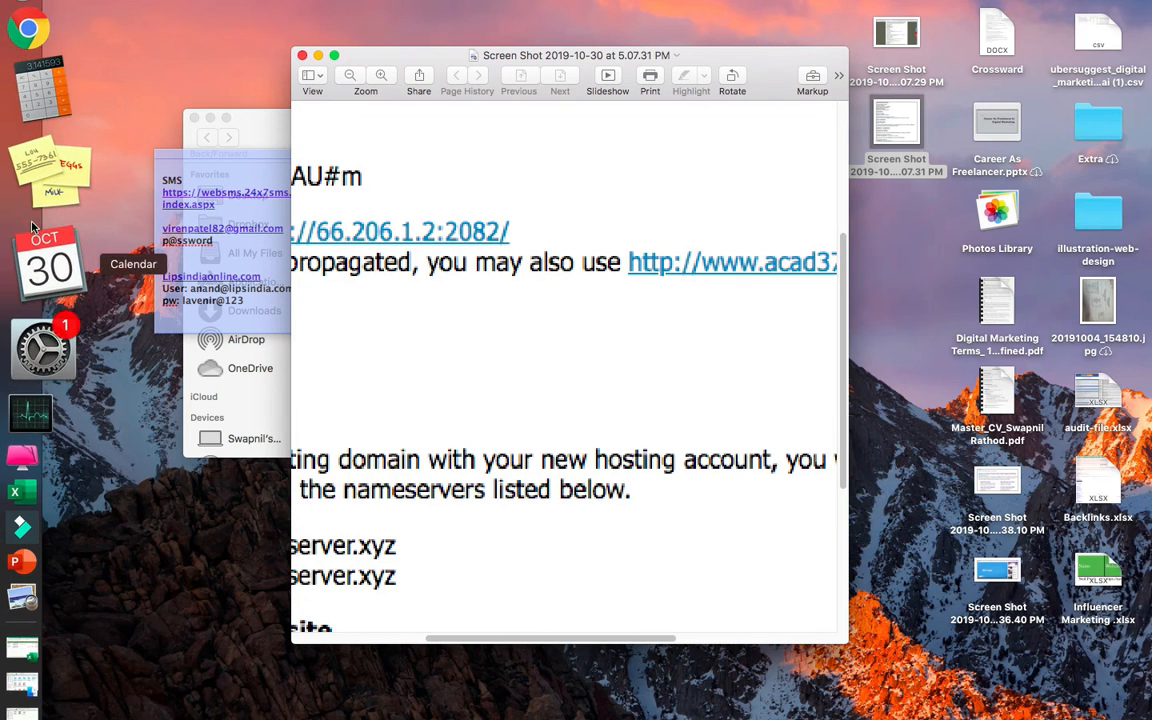
right_click(46, 200)
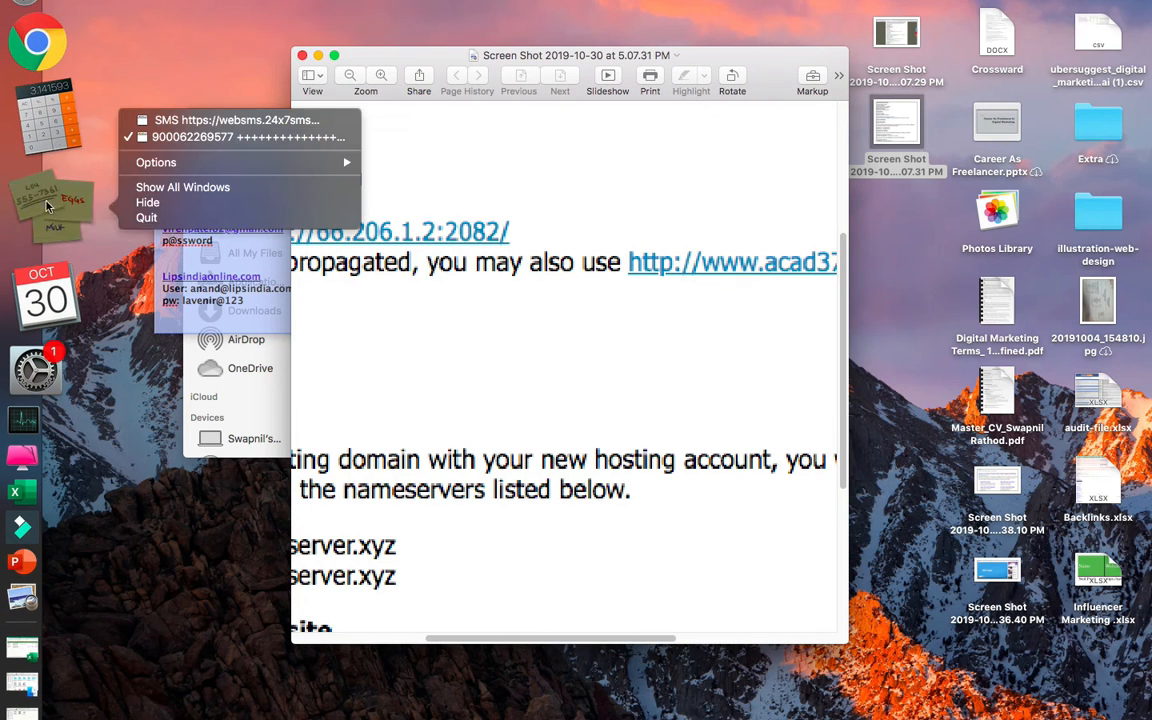
left_click(140, 217)
scroll(586, 345, "down", 3)
scroll(586, 345, "down", 2)
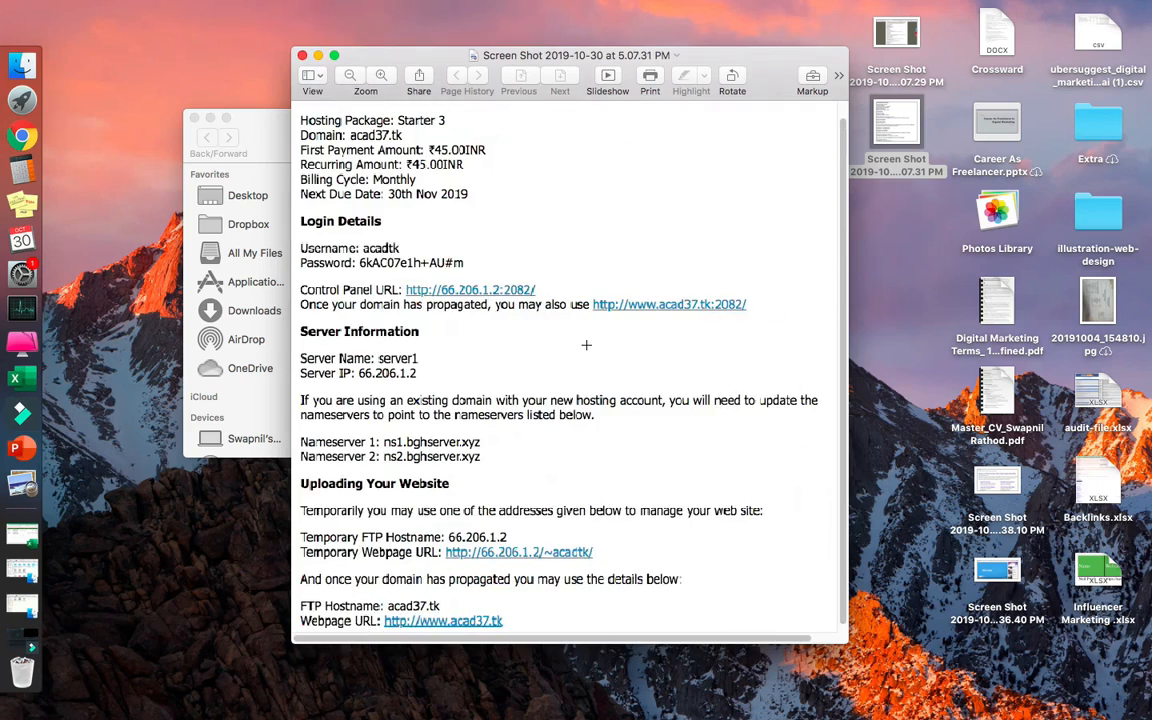
scroll(373, 491, "up", 5)
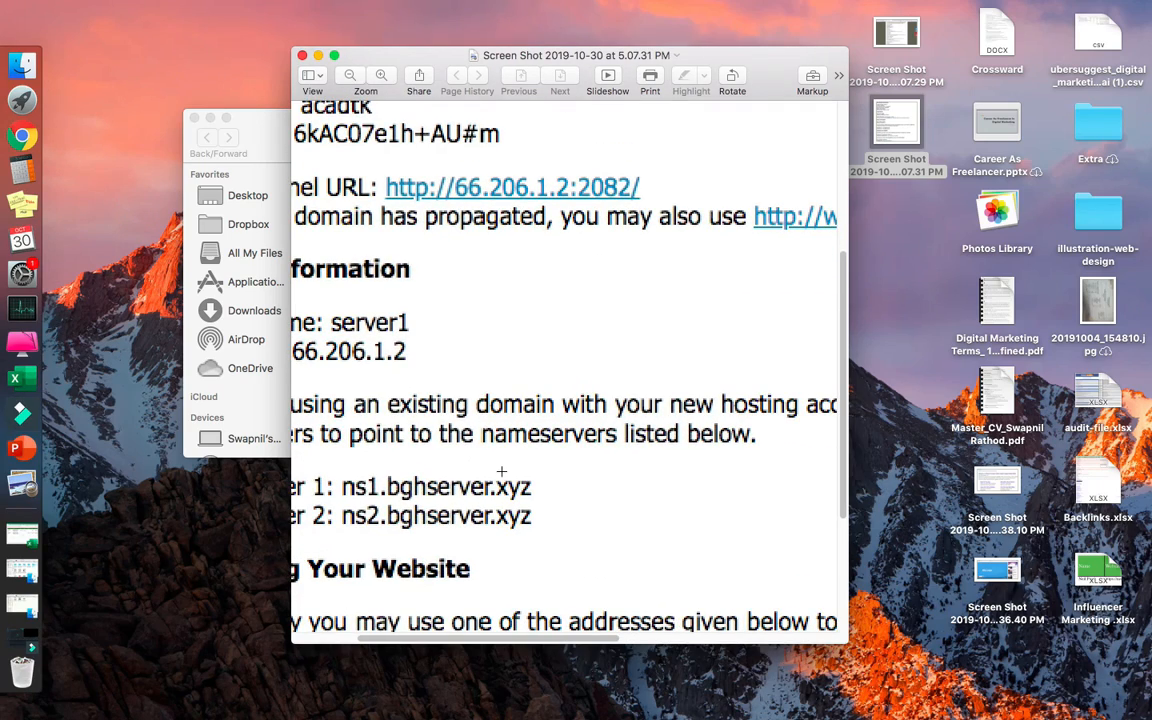
key("ctrl+Right")
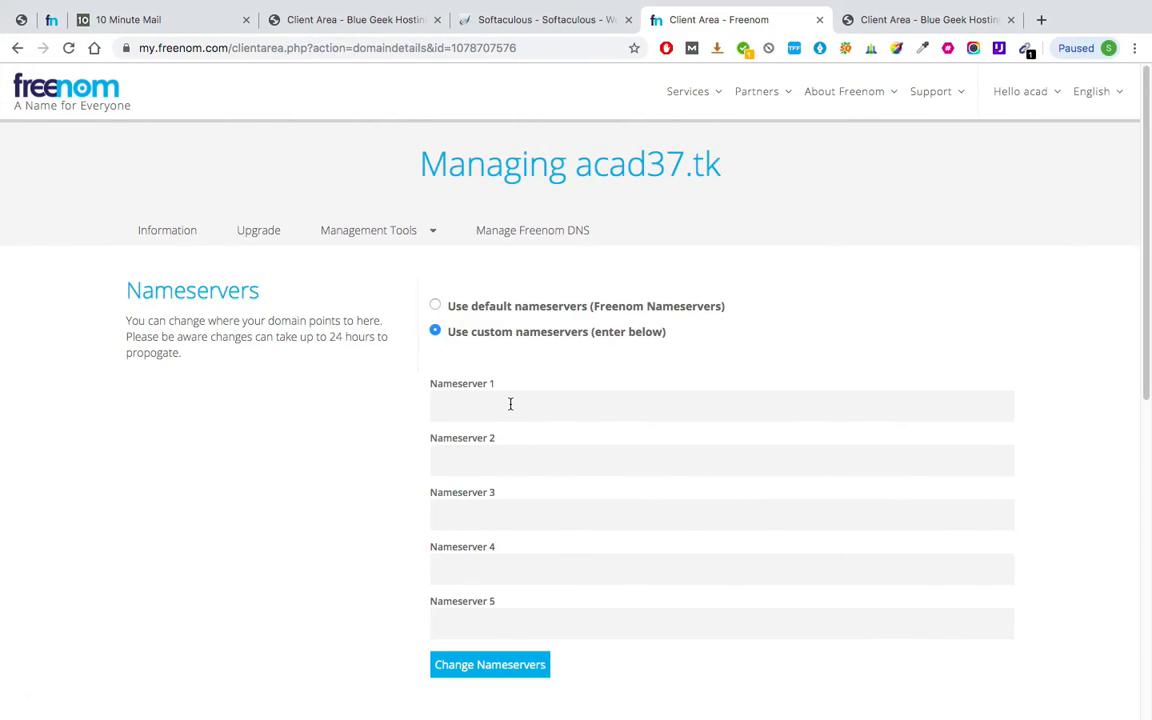
Enter ns1.bghserver.xyz as Nameserver 1.
left_click(510, 404)
type("ns1.bgh")
key("ctrl+Left")
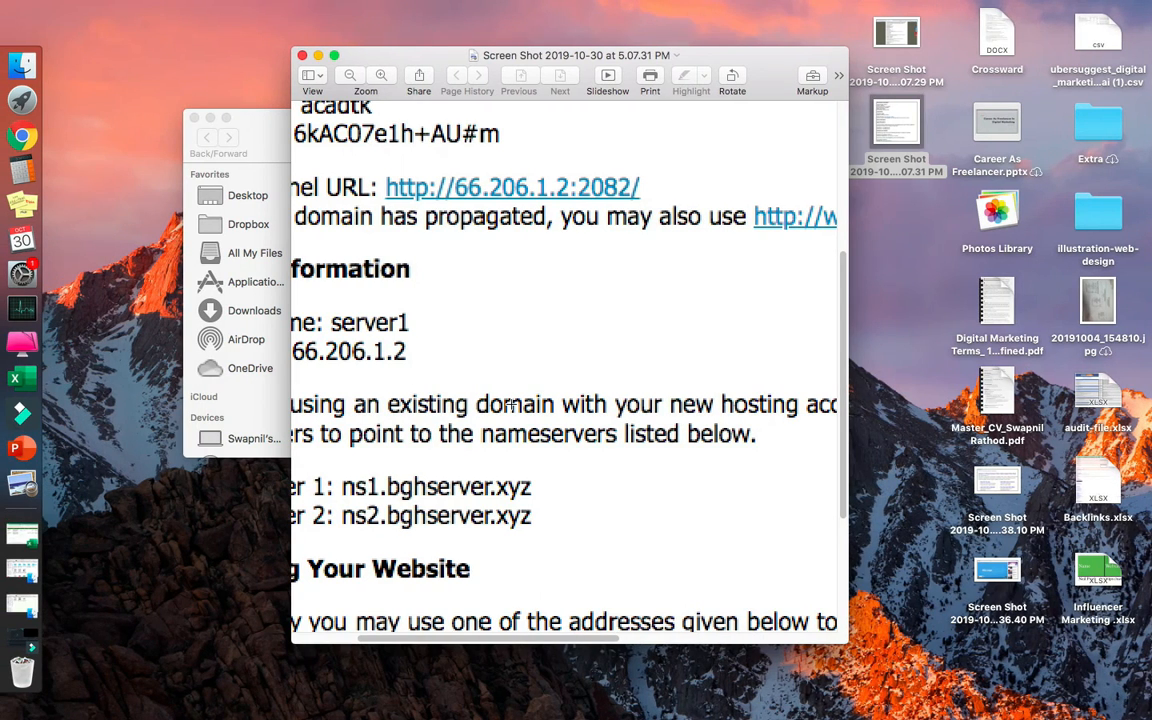
key("ctrl+Right")
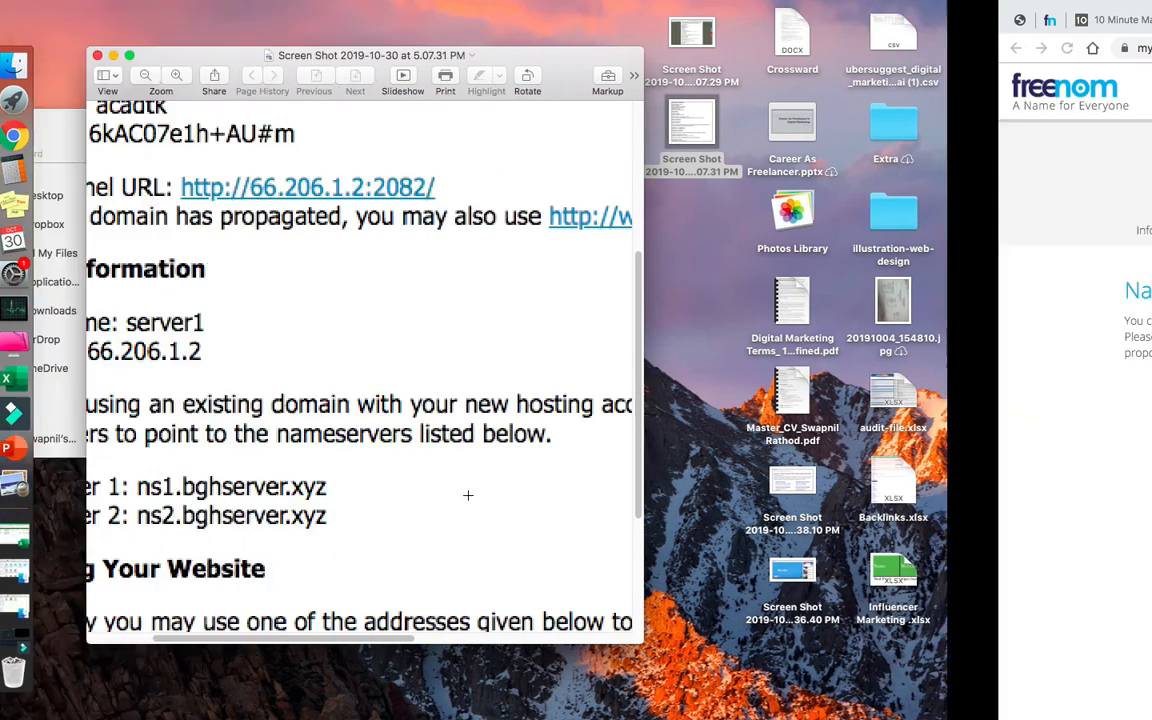
type("se")
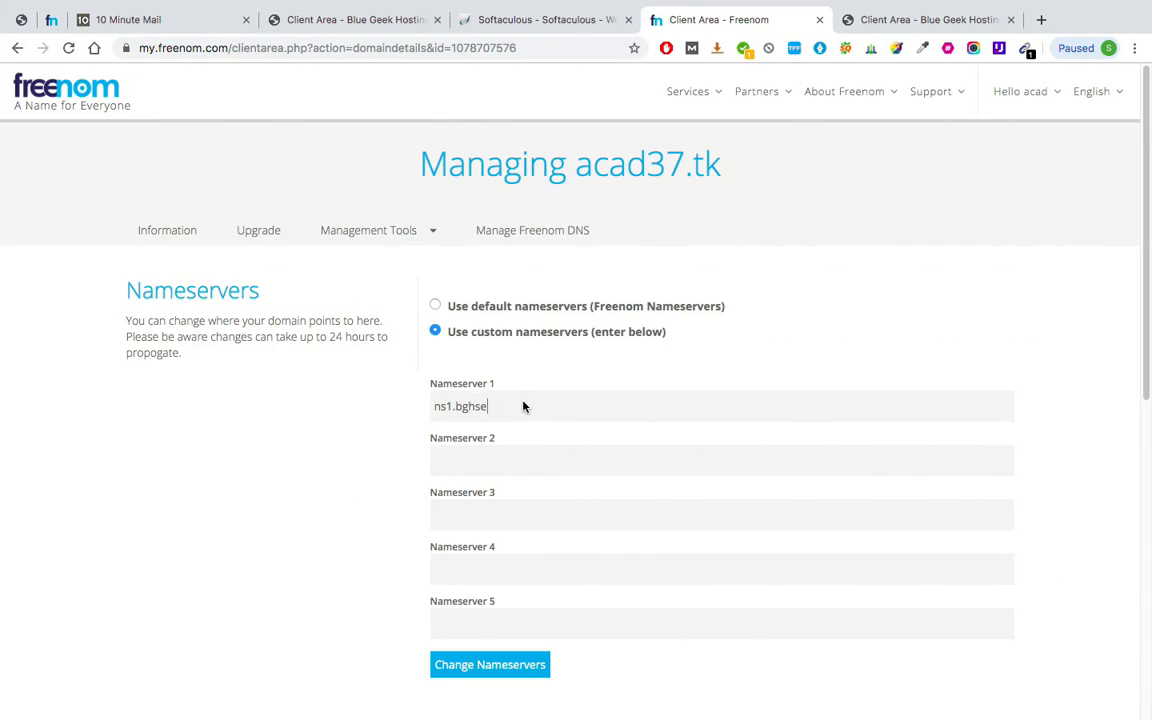
type("rver.xyz")
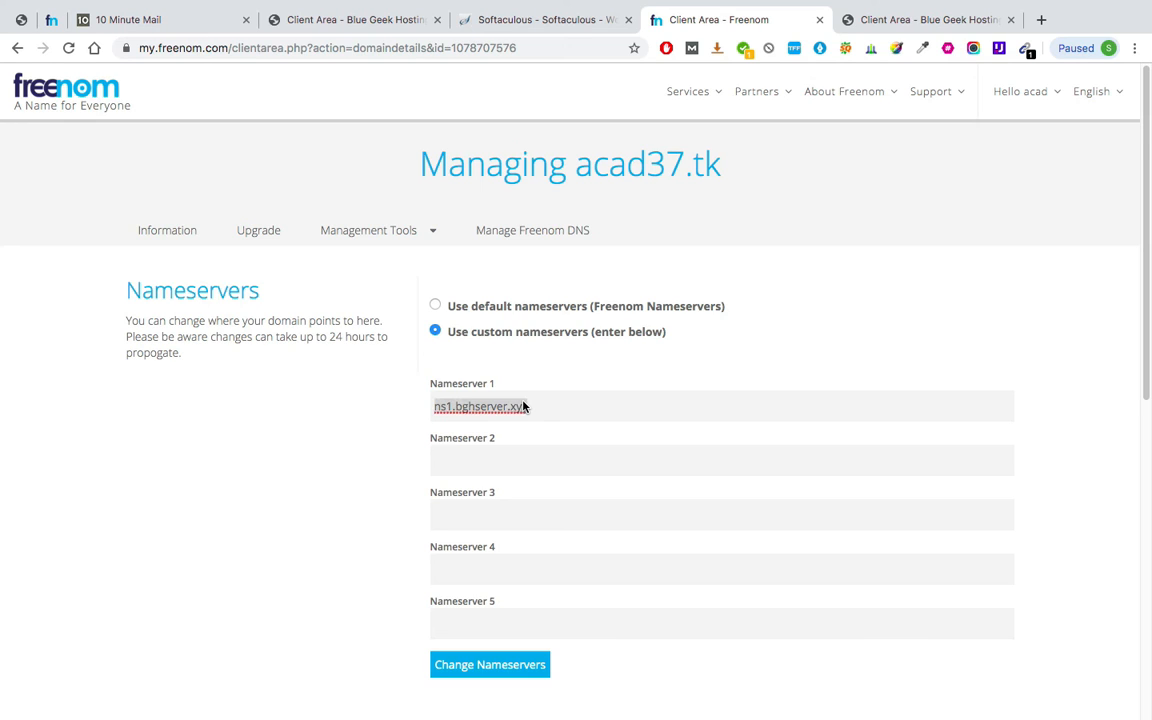
Enter ns2.bghserver.xyz as Nameserver 2 and save with Change Nameservers.
left_click(512, 451)
type("ns1.bghserver.xyz")
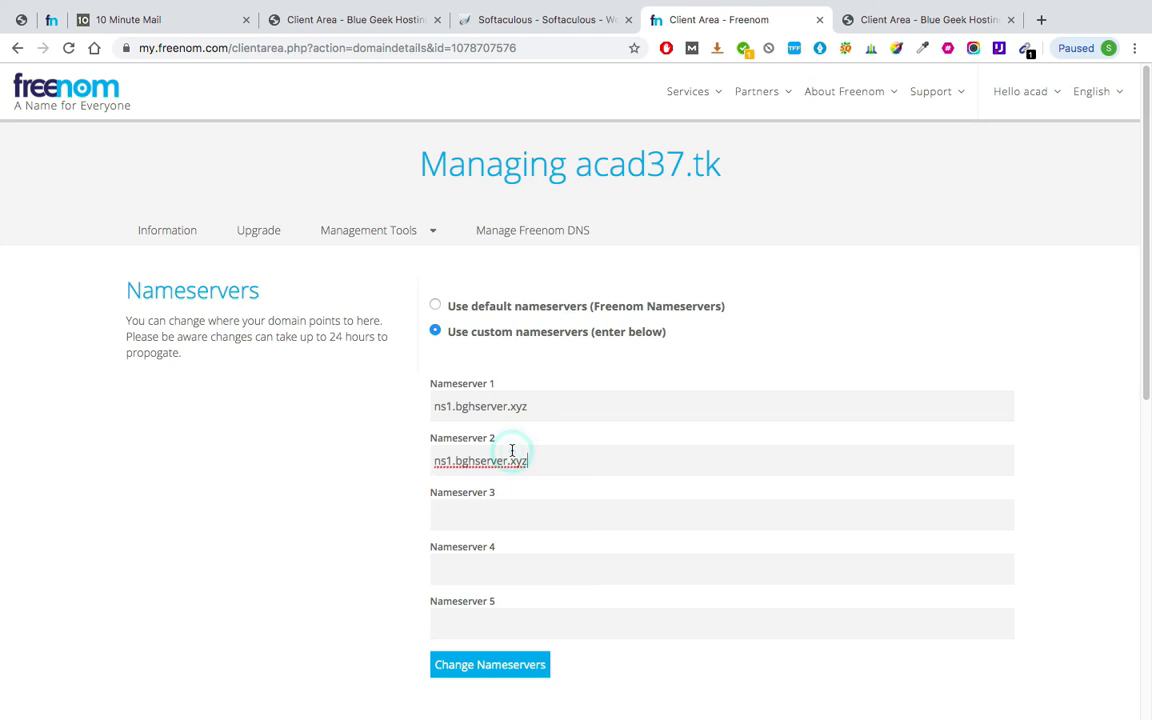
left_click(452, 461)
left_click(448, 461)
key("Delete")
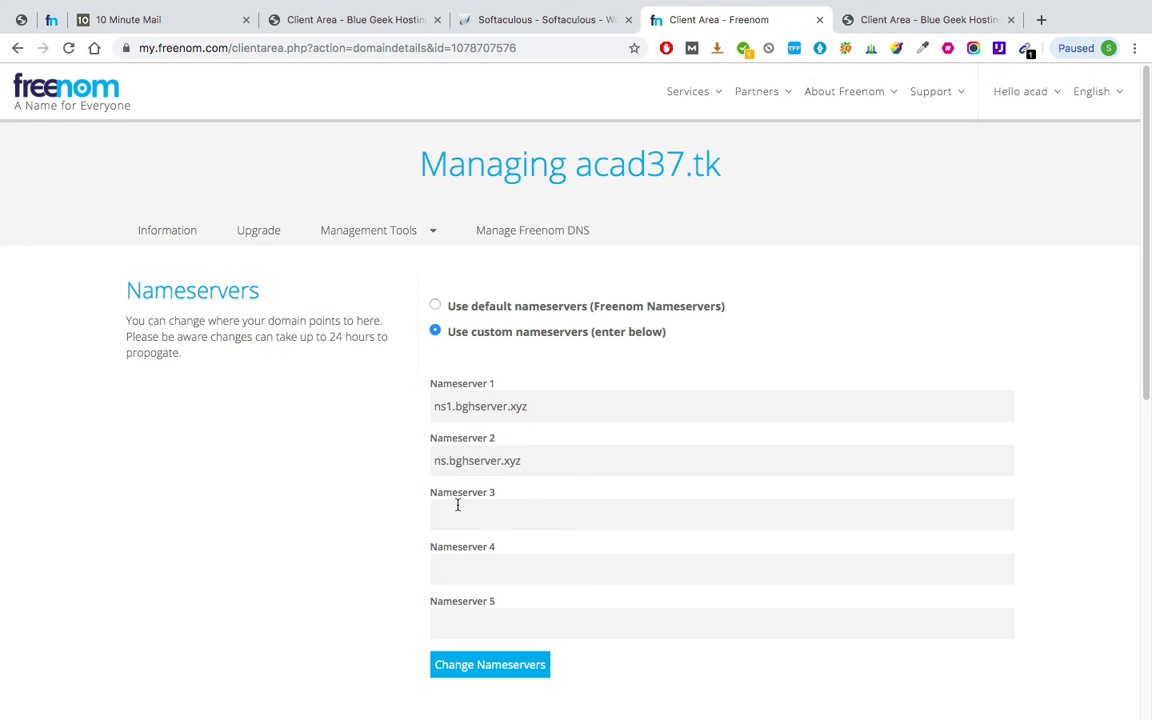
type("2")
left_click(474, 676)
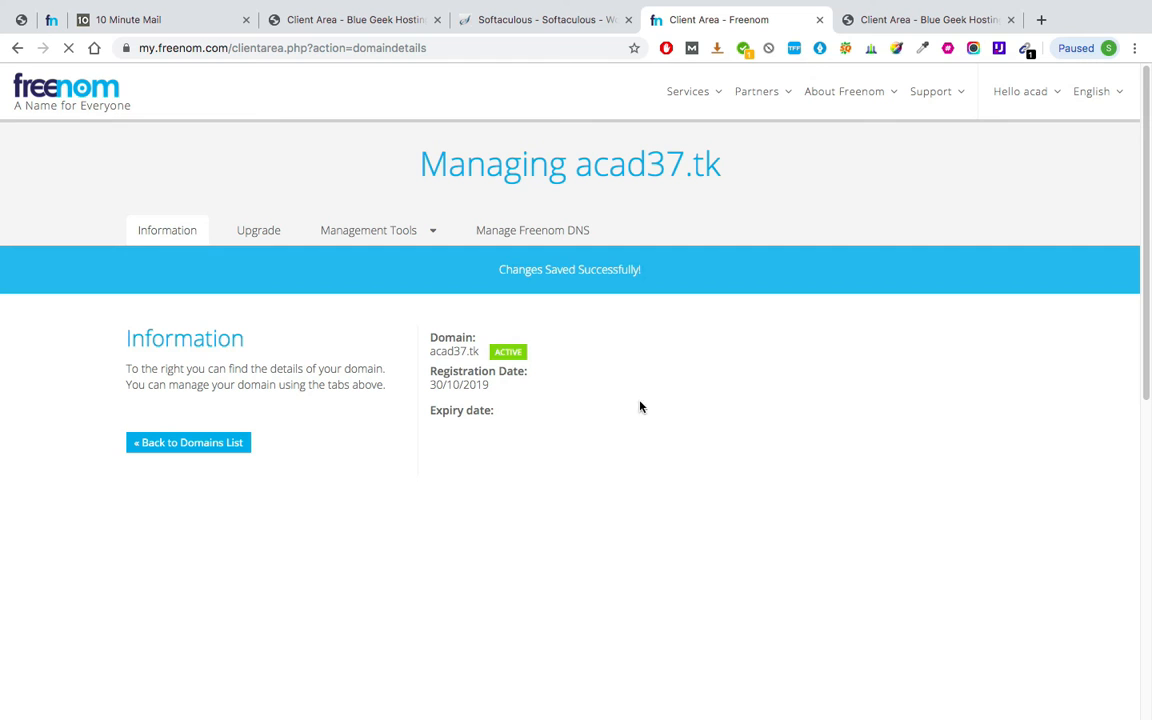
left_click(586, 28)
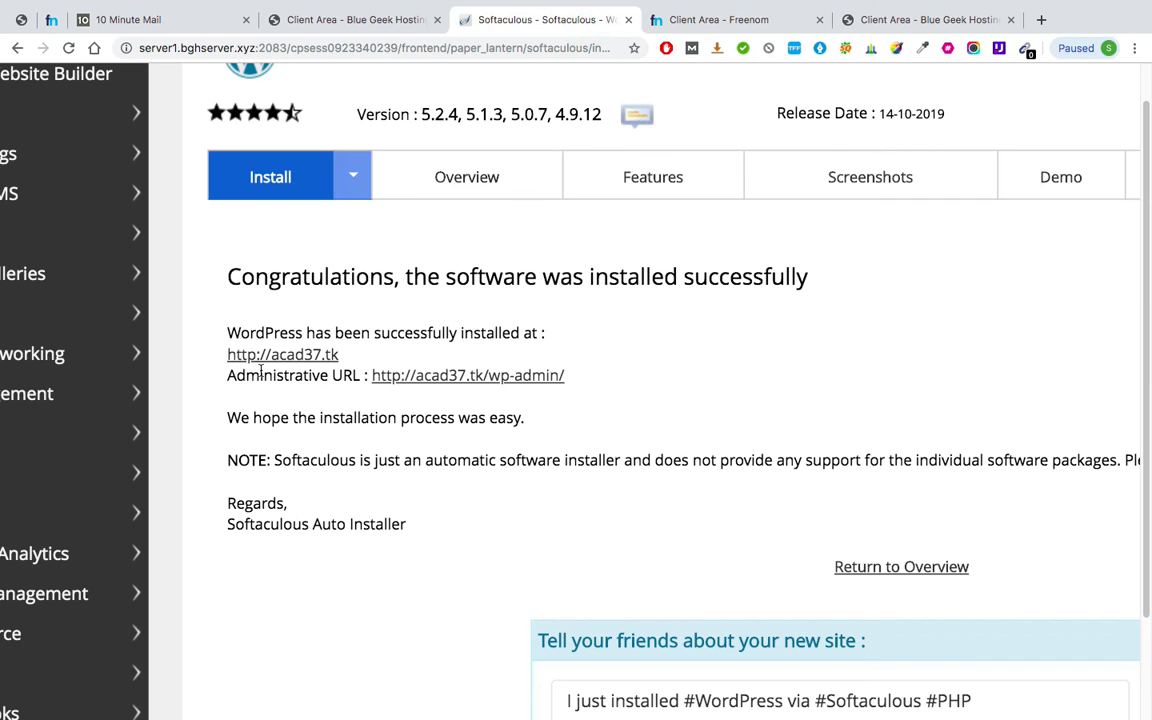
left_click(320, 357)
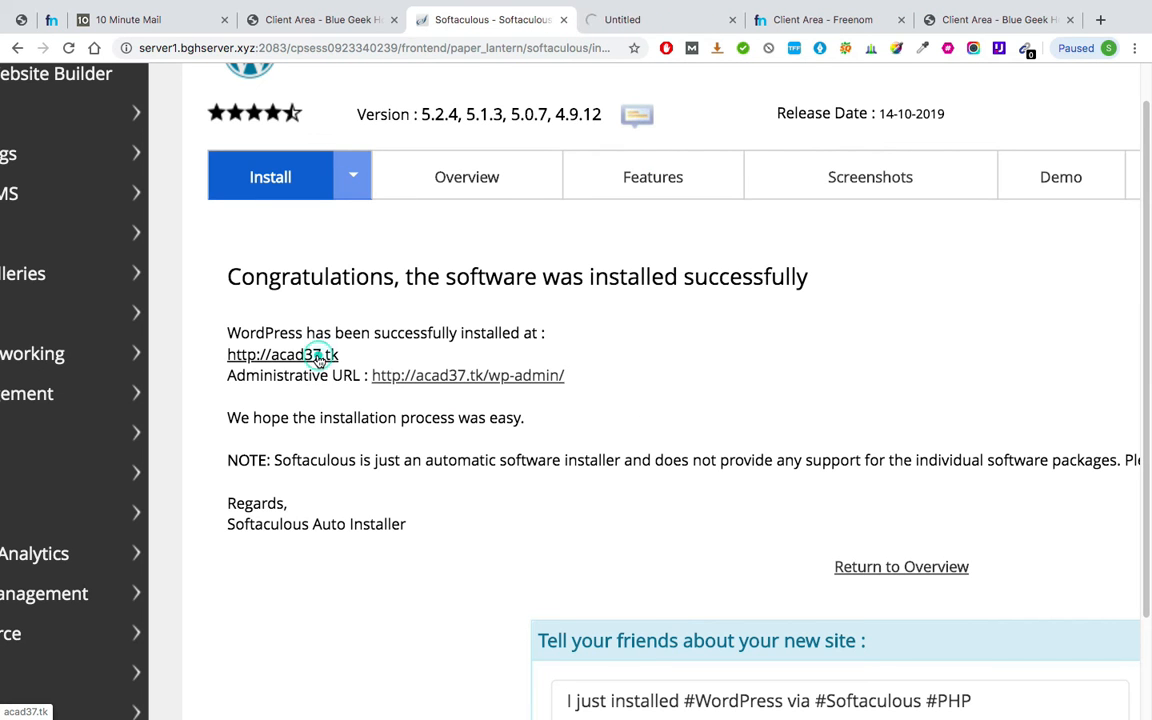
left_click(663, 19)
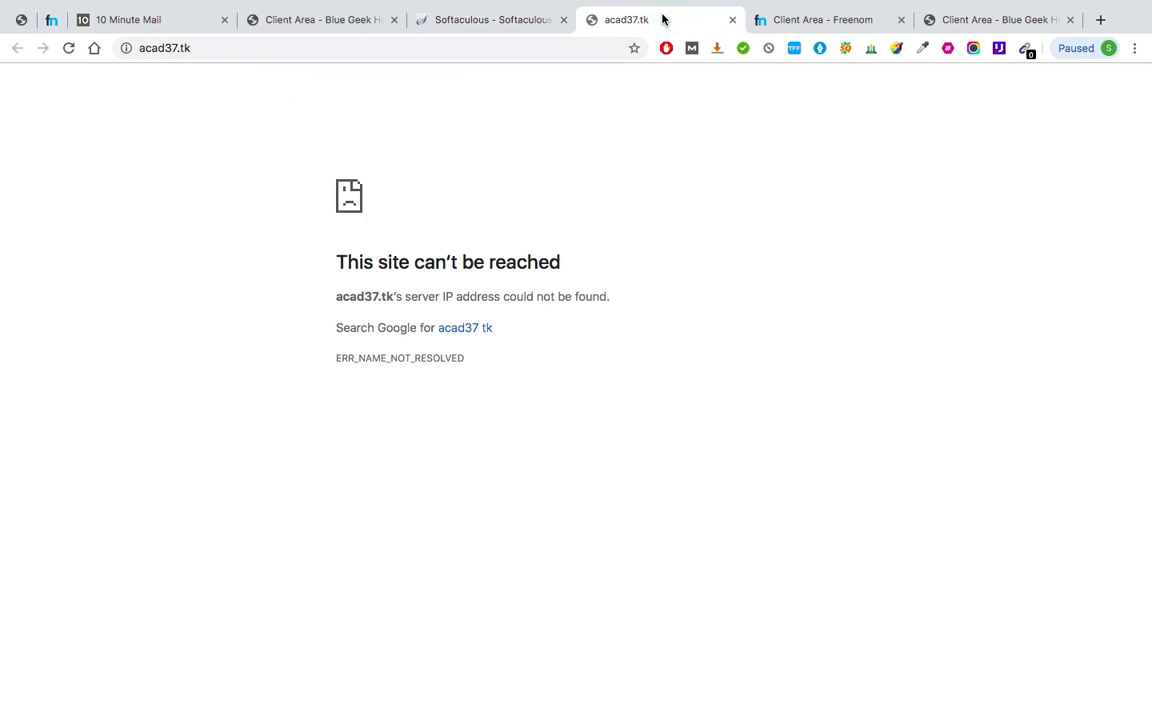
key("ctrl+shift+Tab")
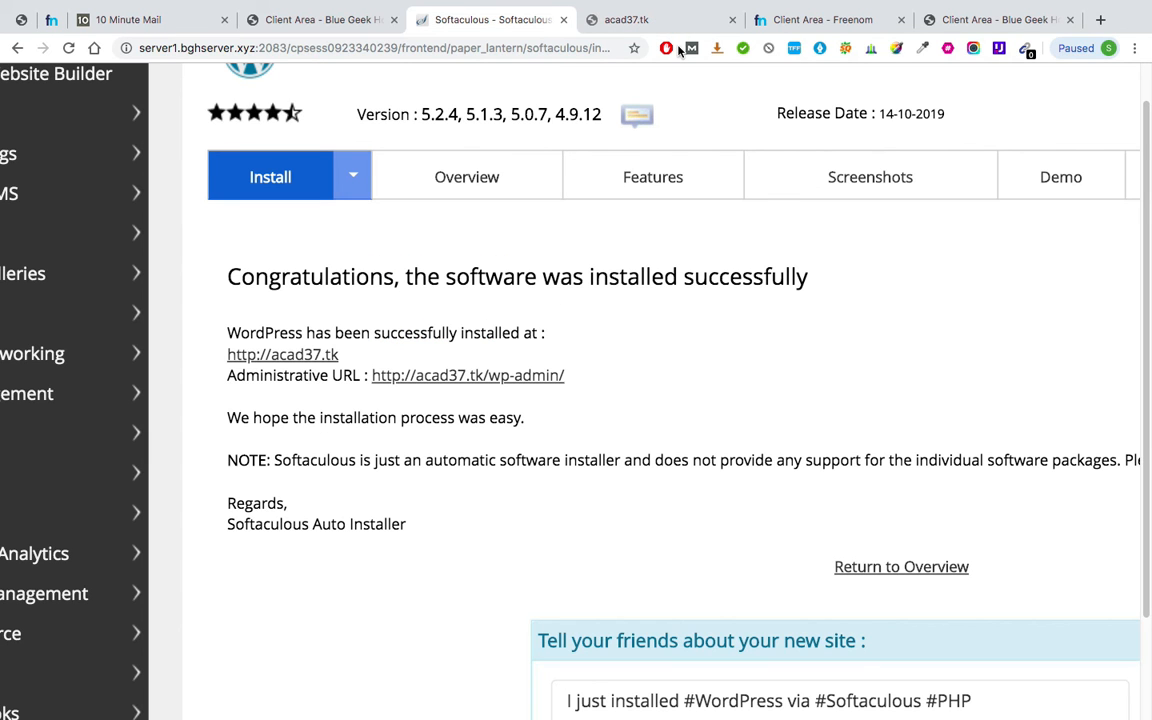
left_click(313, 362)
left_click(606, 19)
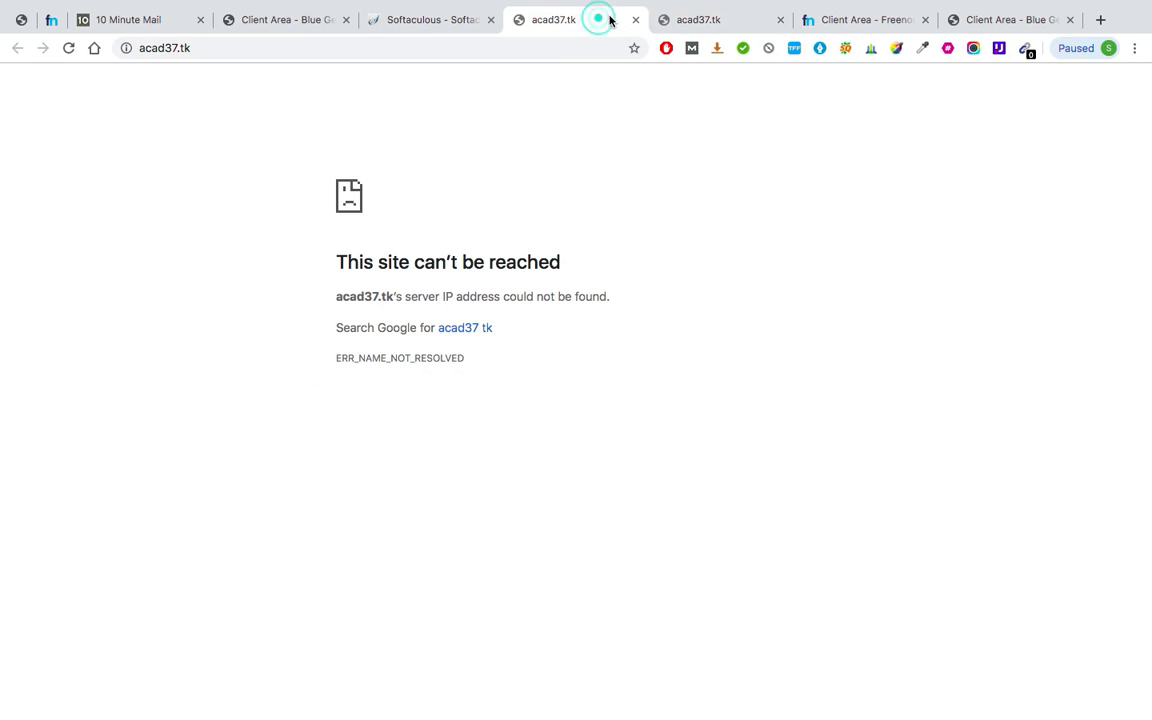